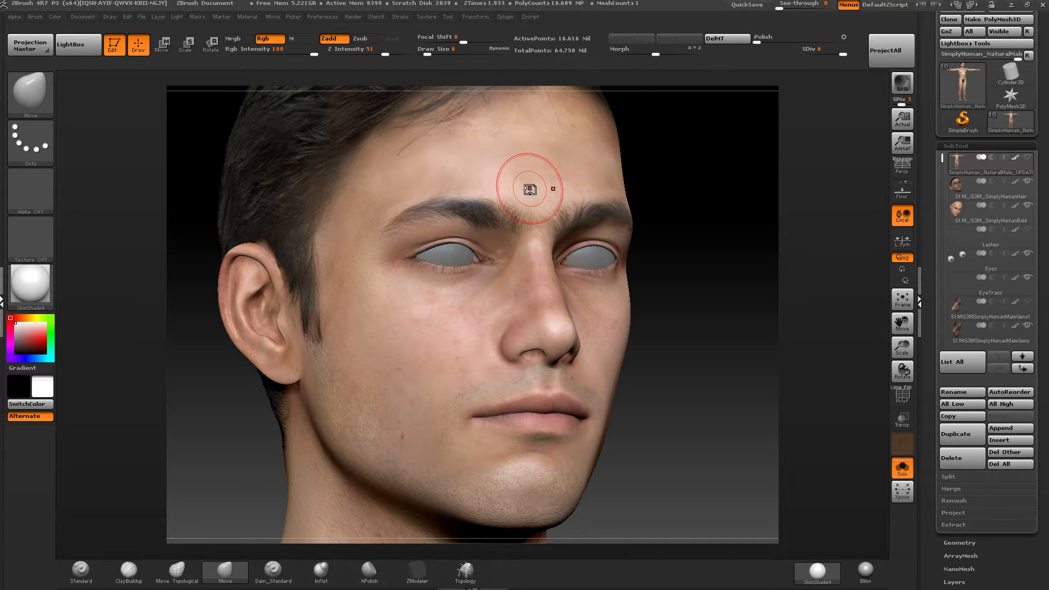
mouse_move(711, 206)
mouse_down()
mouse_move(645, 207)
mouse_move(711, 207)
mouse_up()
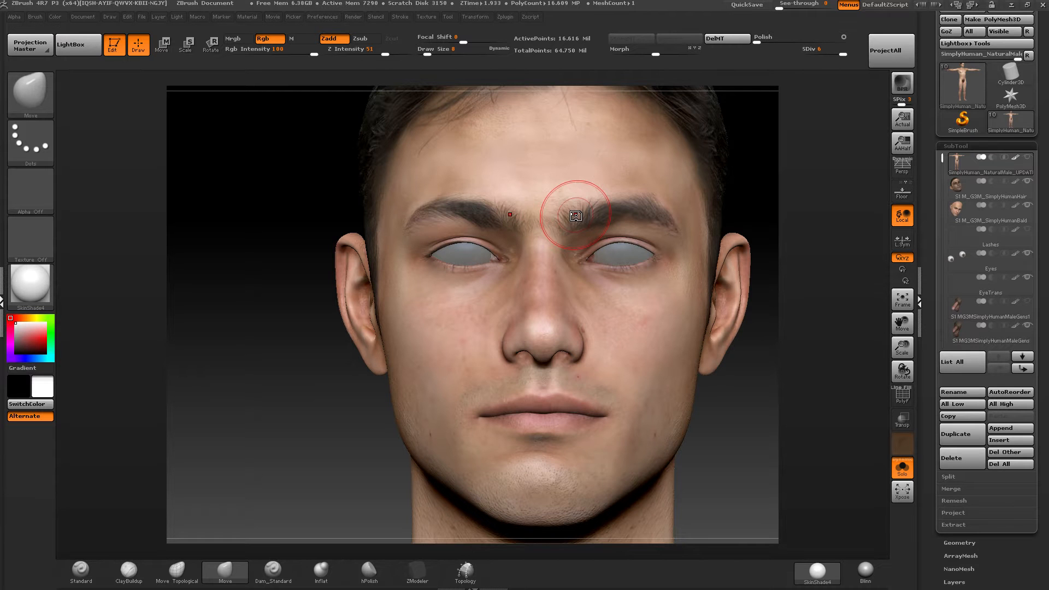
right_drag(488, 201, 628, 232)
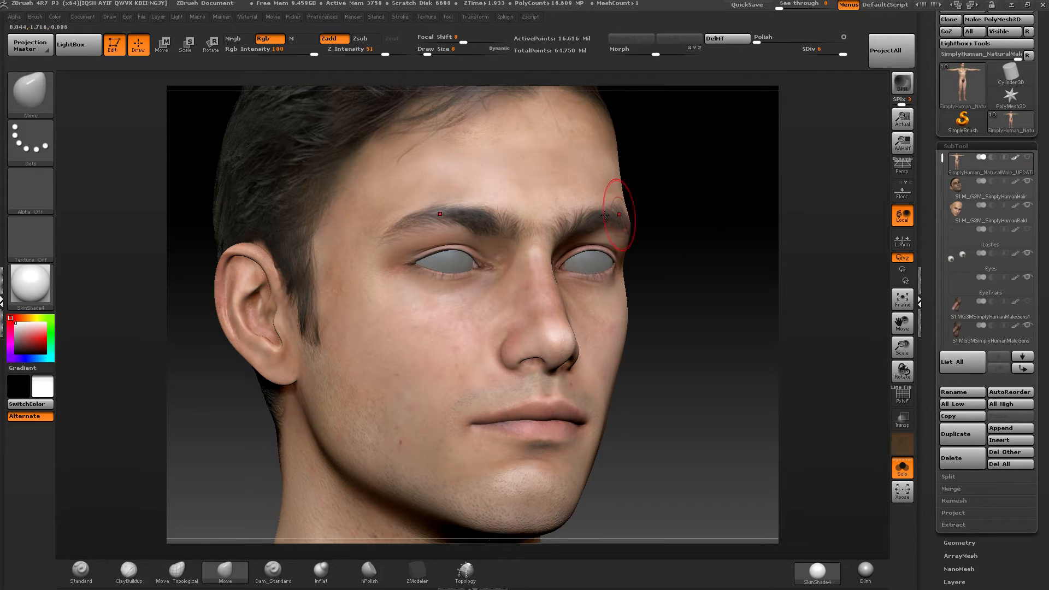
mouse_move(707, 204)
mouse_down()
mouse_move(712, 178)
mouse_move(723, 183)
mouse_move(717, 196)
mouse_up()
key(ctrl)
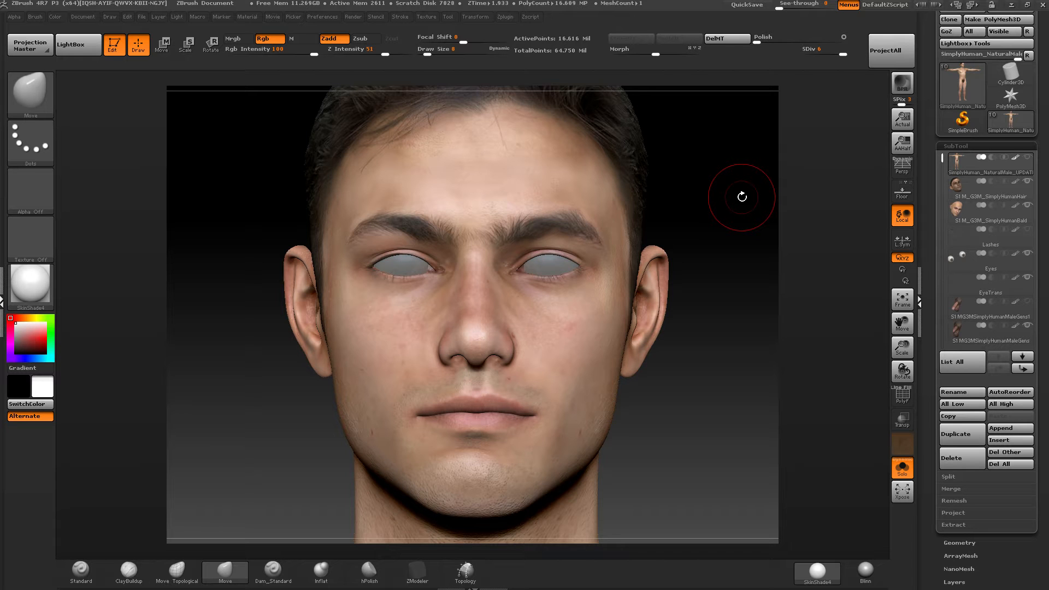
drag(244, 169, 377, 155)
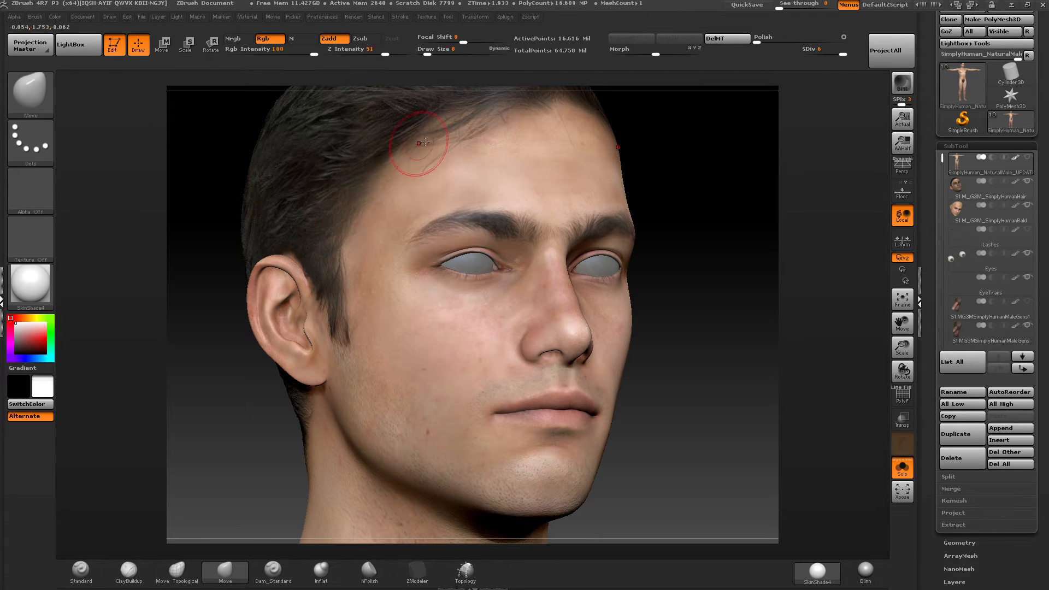
drag(166, 135, 157, 144)
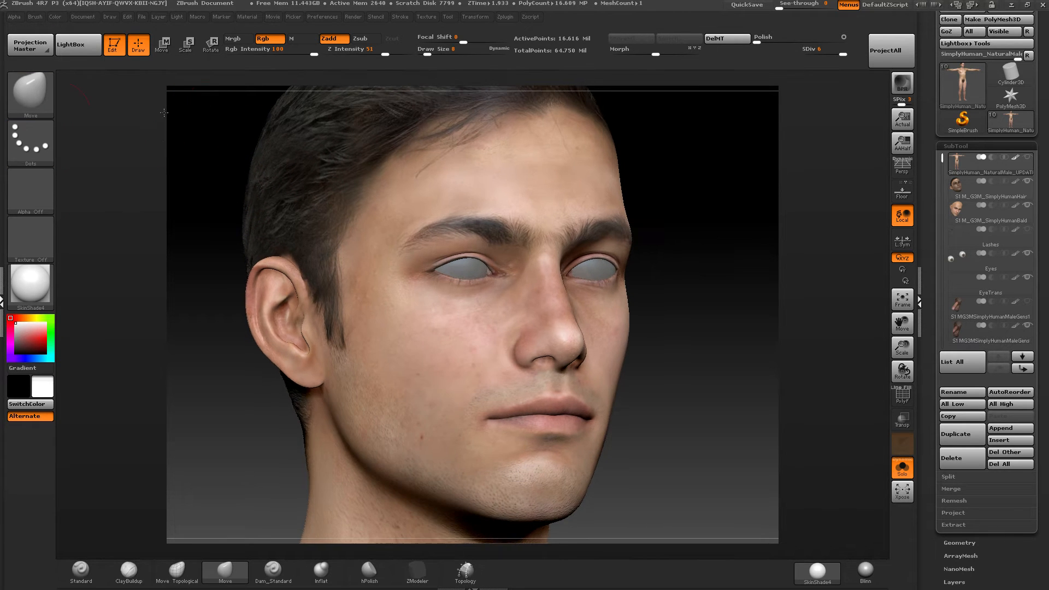
click(22, 97)
click(30, 91)
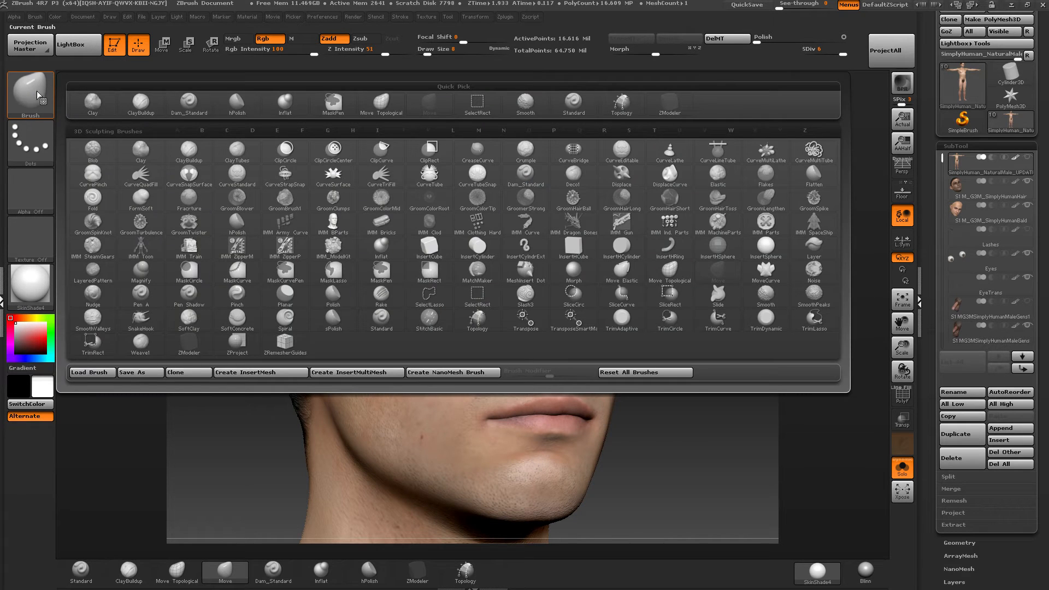
key(b)
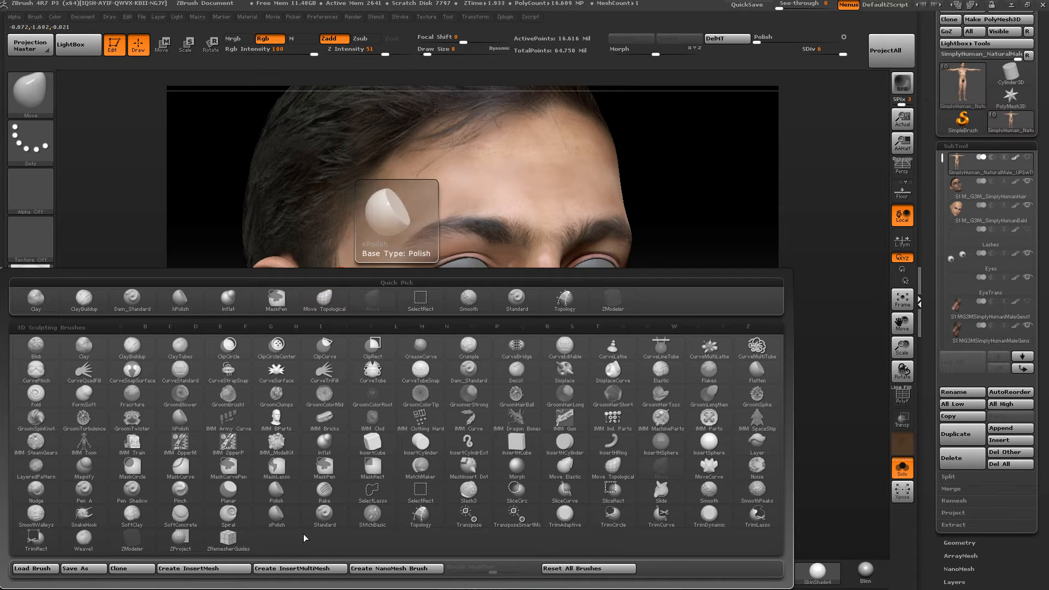
key(b)
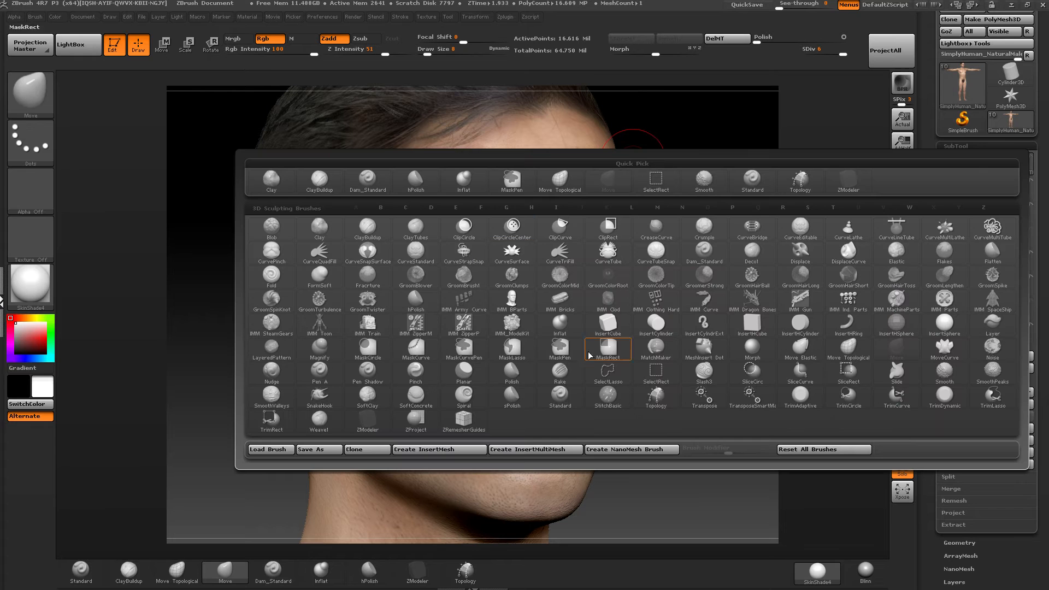
key(b)
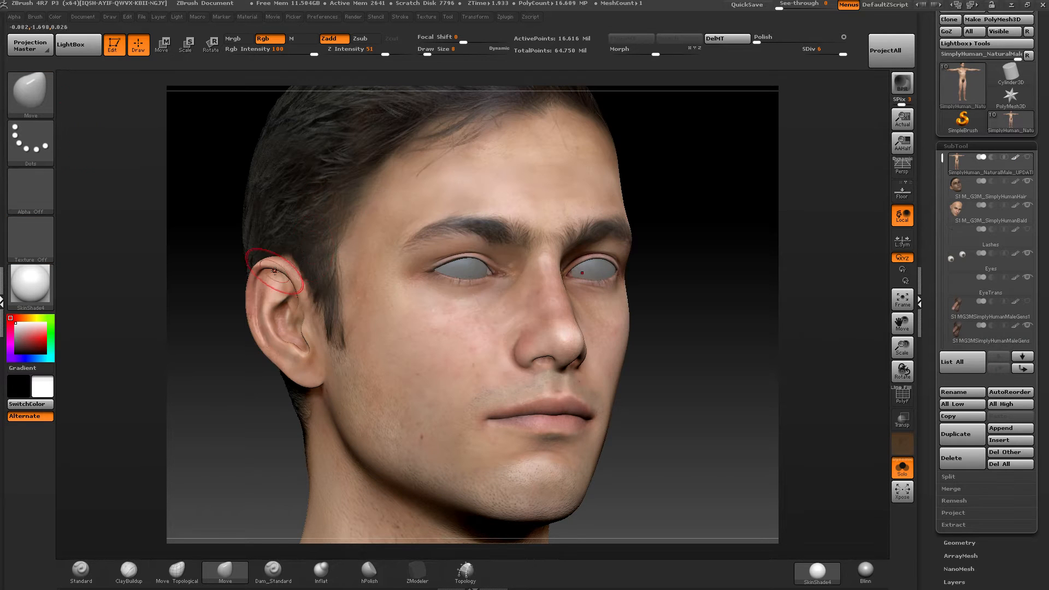
Load the LargePoresSpray.ZBP brush preset from the SkinBrushPack folder under scenes, !Clients, CGBytes, ZBrush.
key(b)
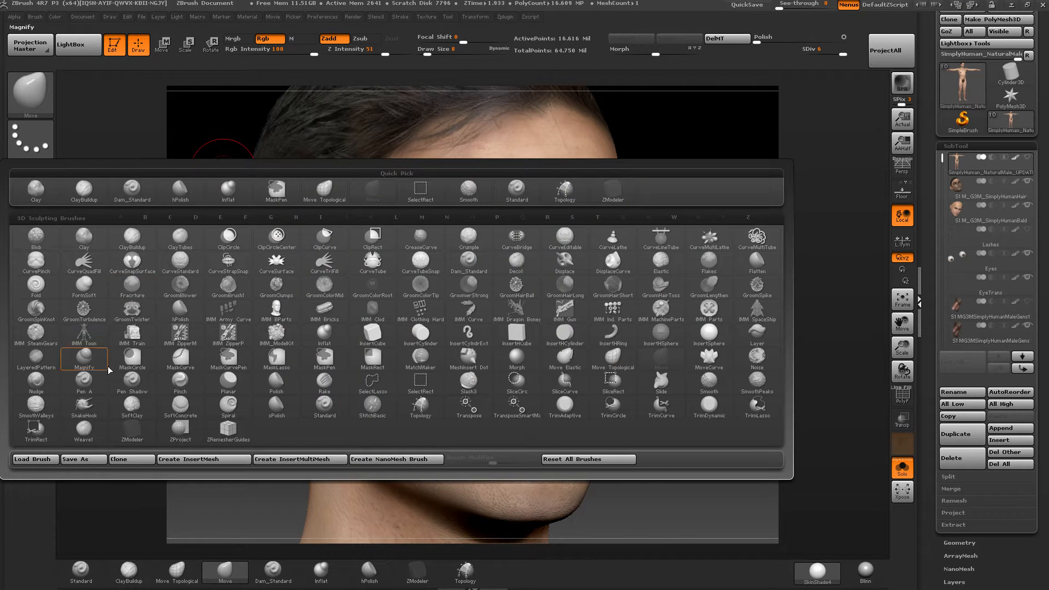
click(32, 459)
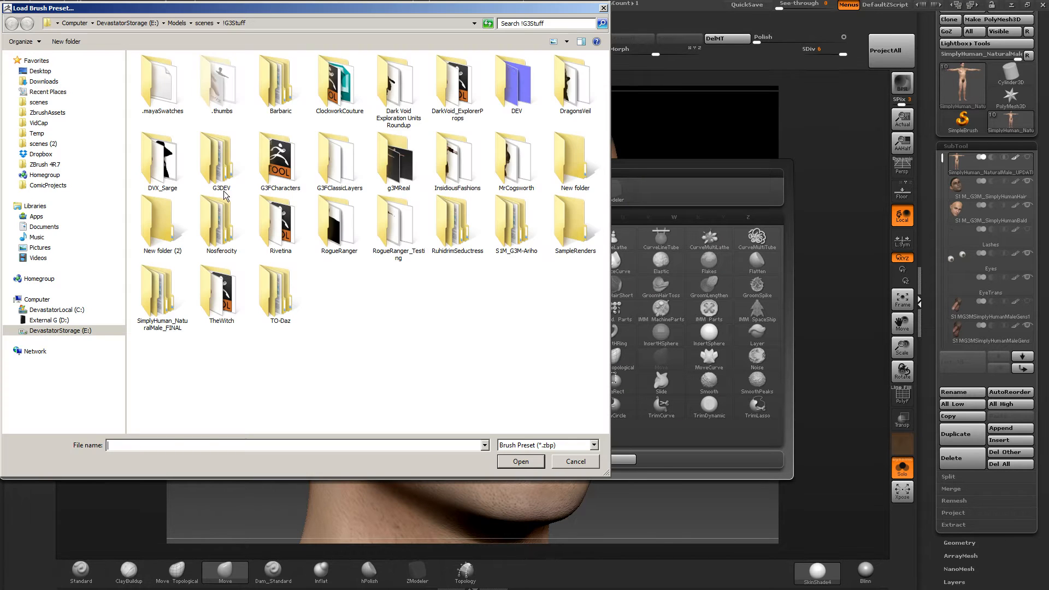
click(209, 25)
click(161, 105)
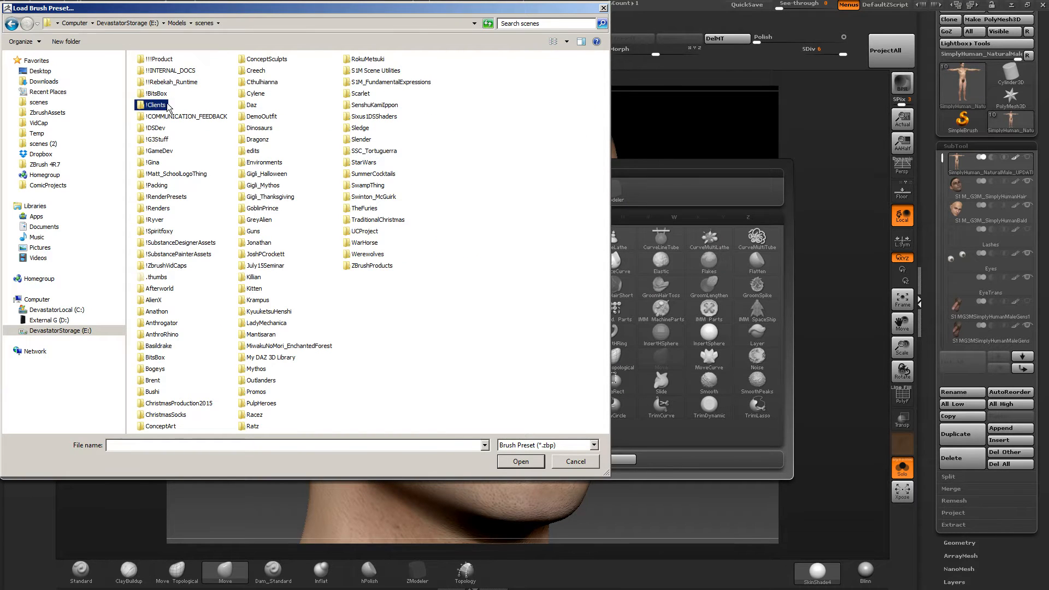
double_click(167, 105)
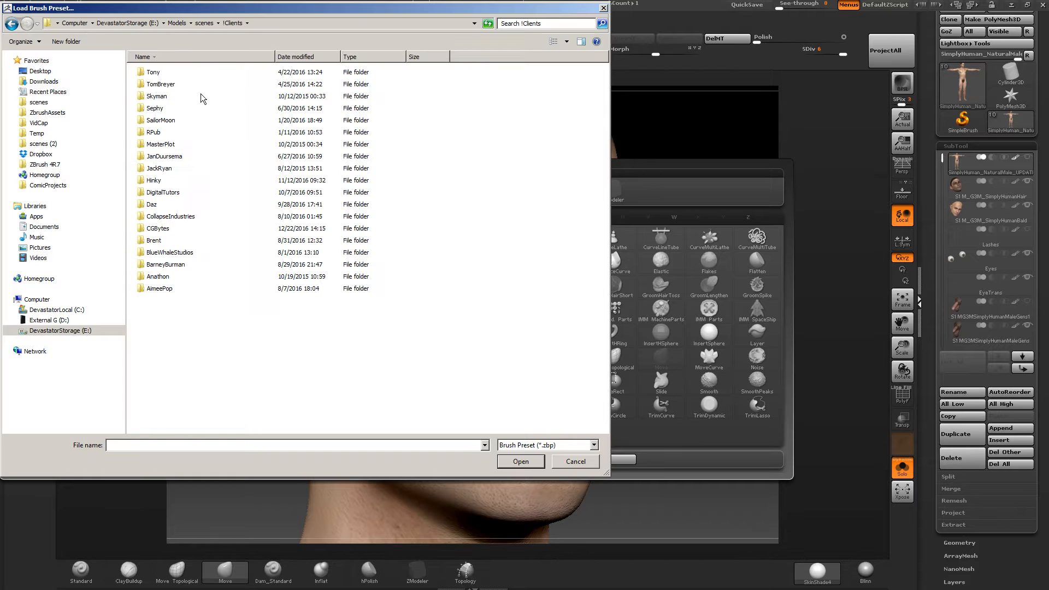
double_click(159, 228)
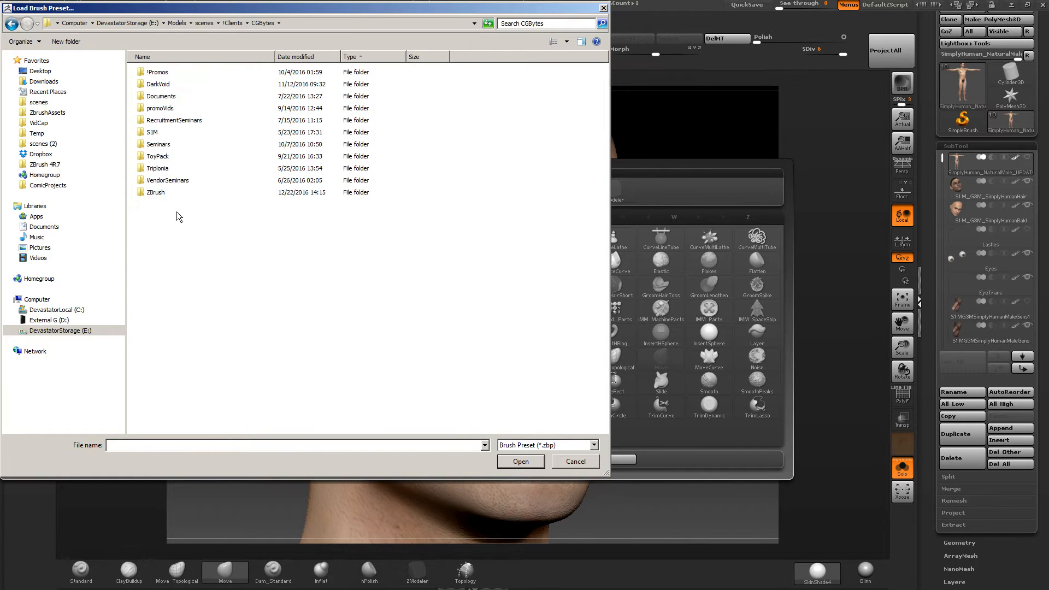
double_click(156, 186)
double_click(171, 73)
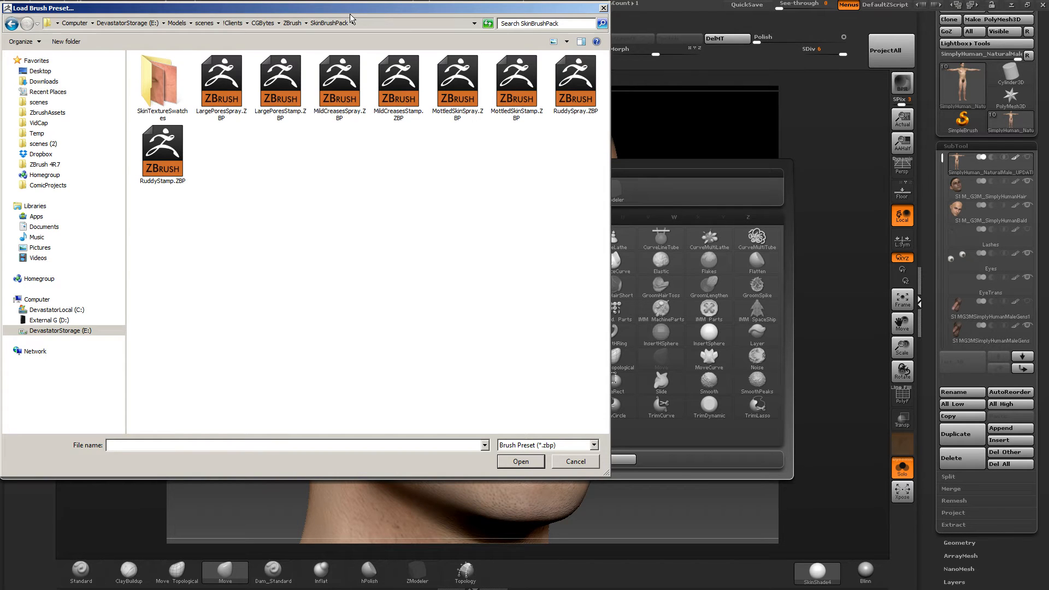
click(248, 86)
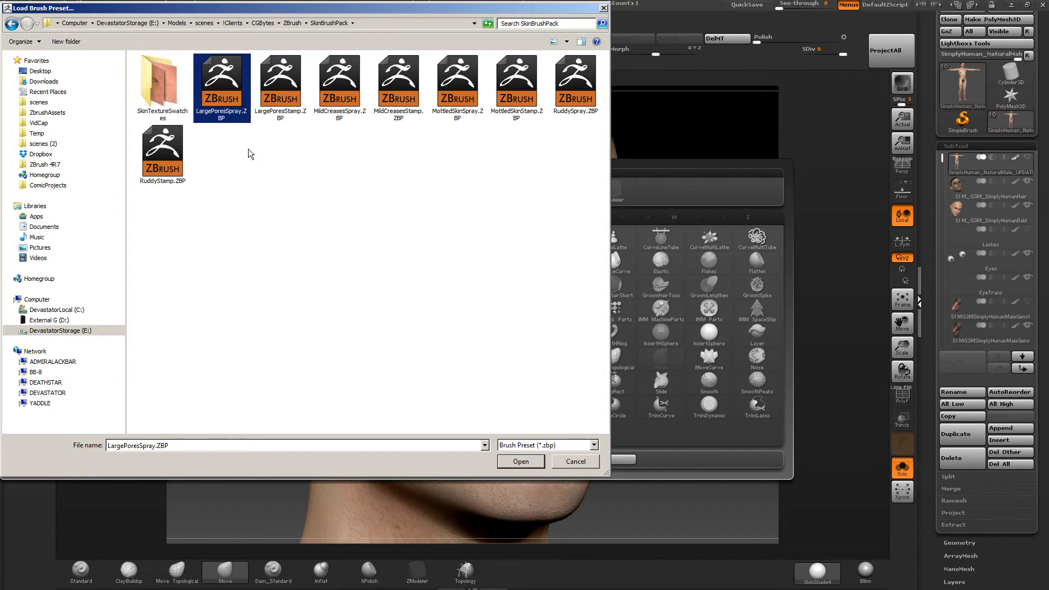
click(523, 464)
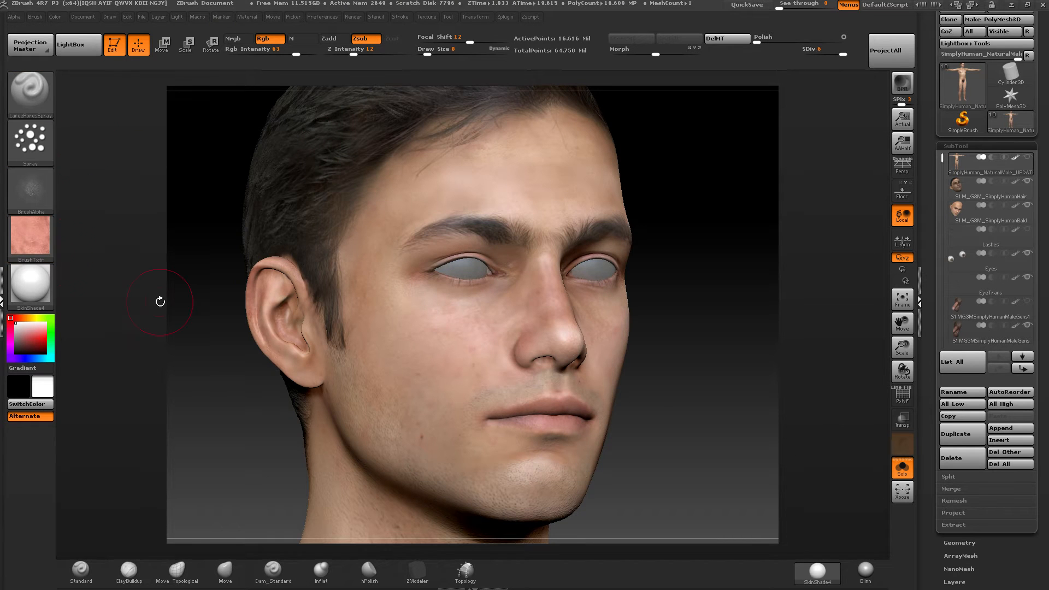
Examine the loaded brush's alpha and its Modify settings, including contrast and the AlphaAdjust curve.
ctrl+right_drag(451, 359, 464, 364)
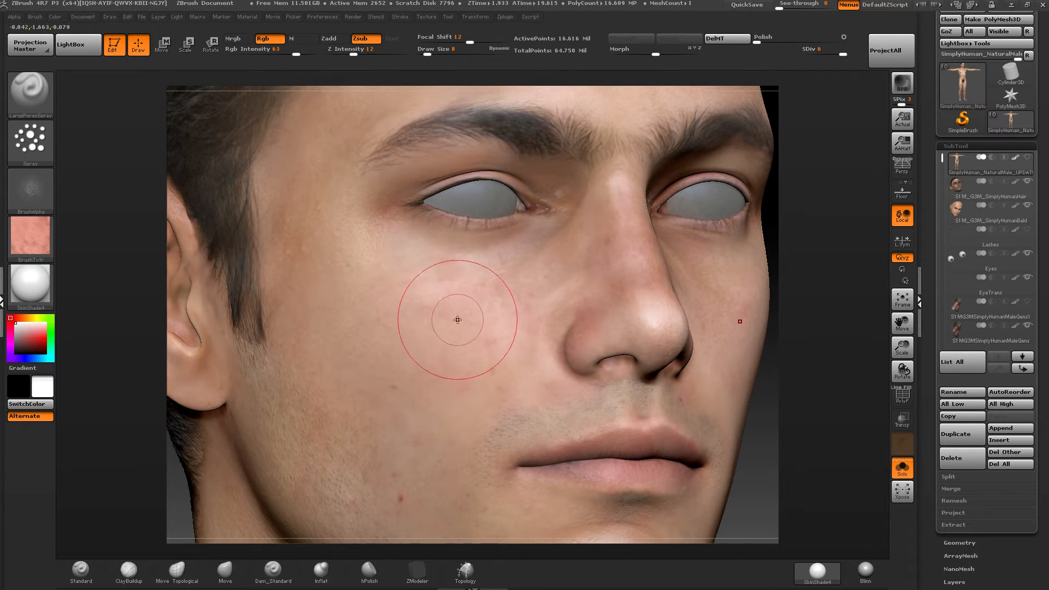
alt+right_drag(440, 320, 466, 280)
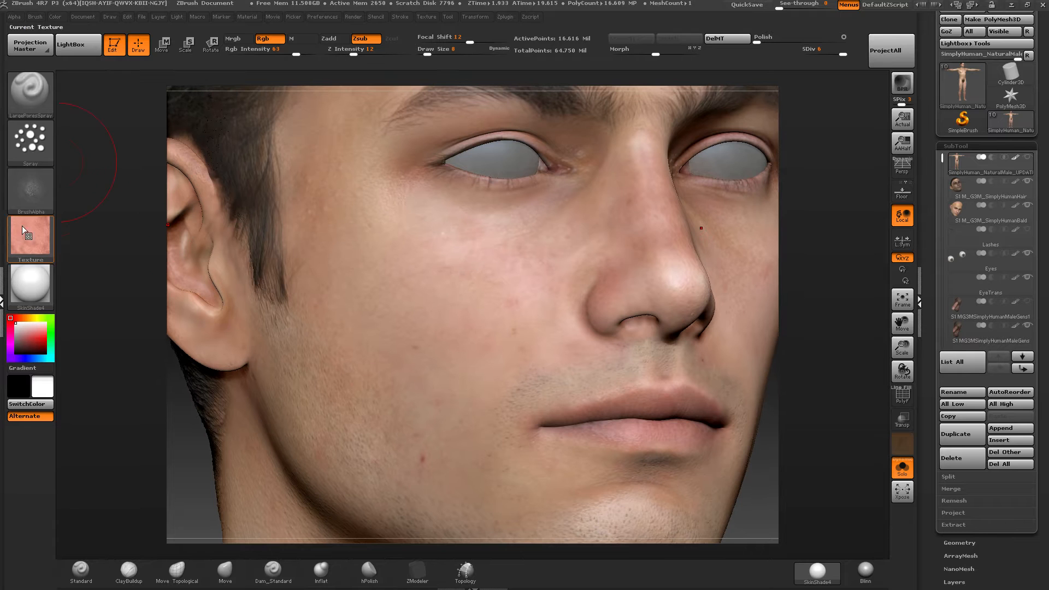
mouse_move(28, 199)
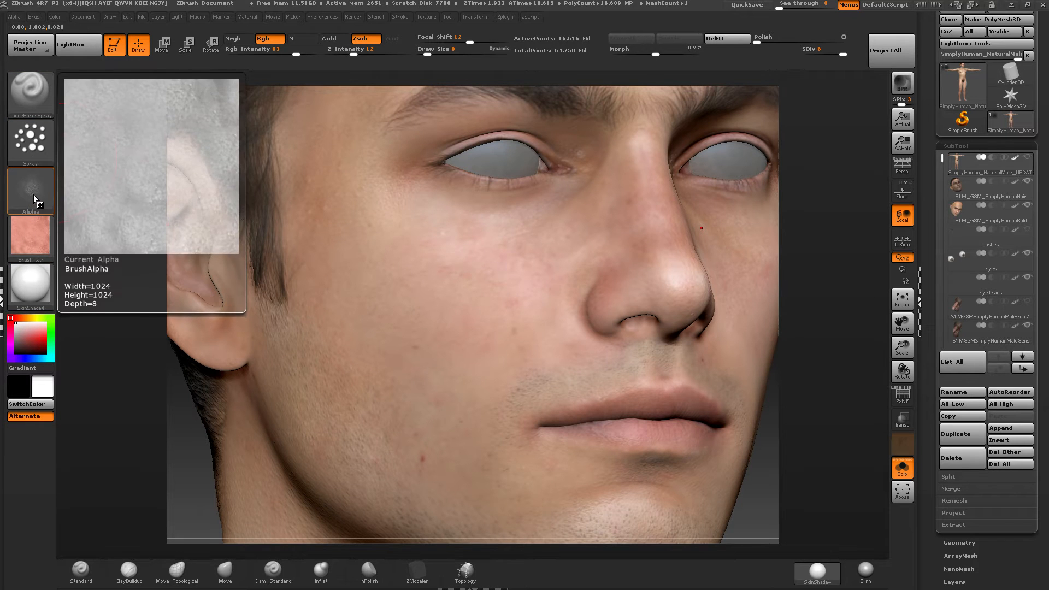
click(14, 17)
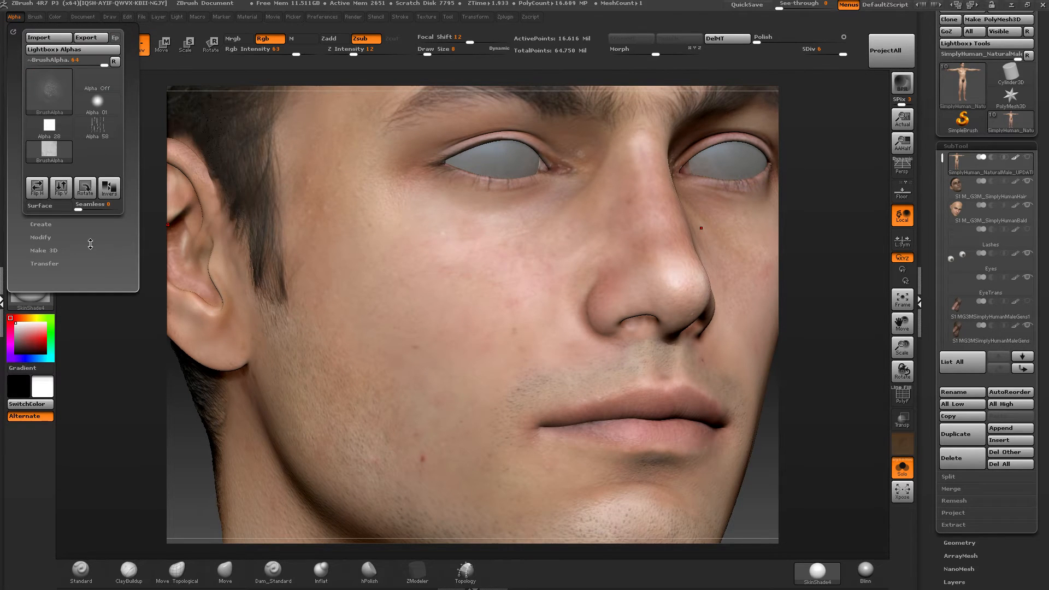
click(41, 237)
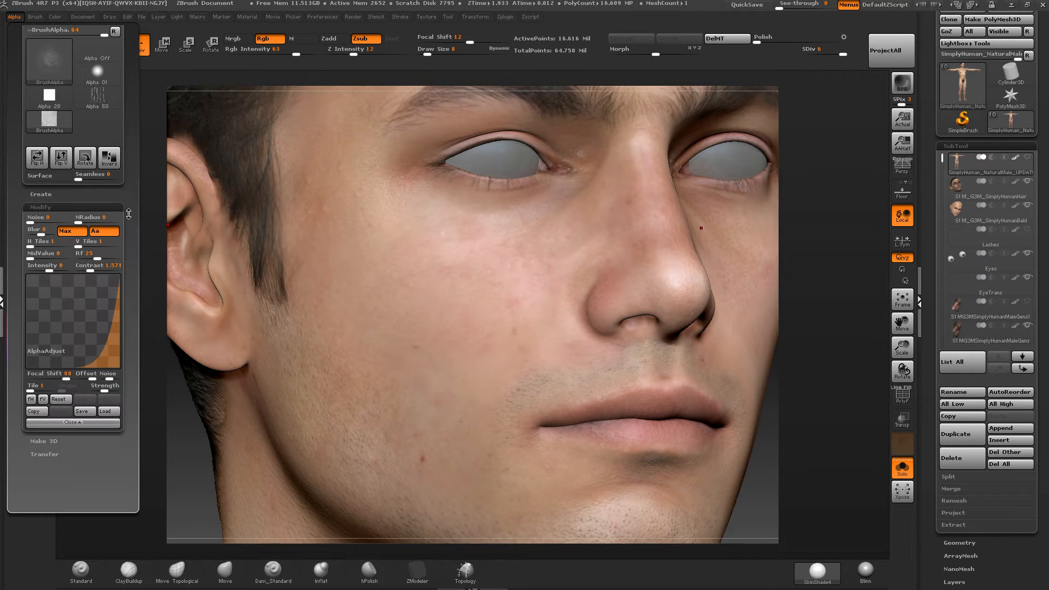
drag(131, 219, 131, 240)
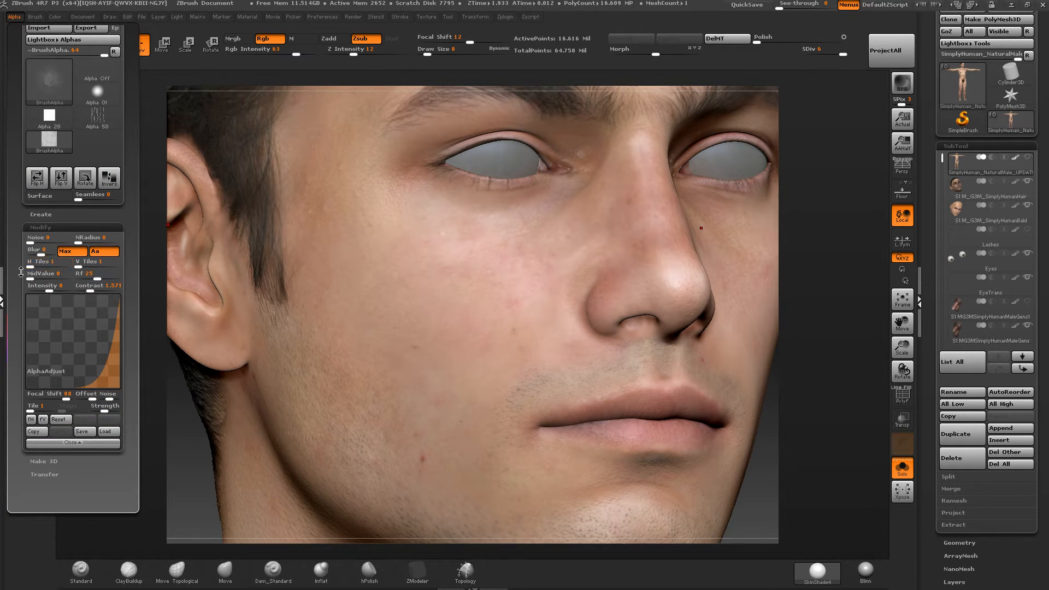
drag(112, 224, 112, 234)
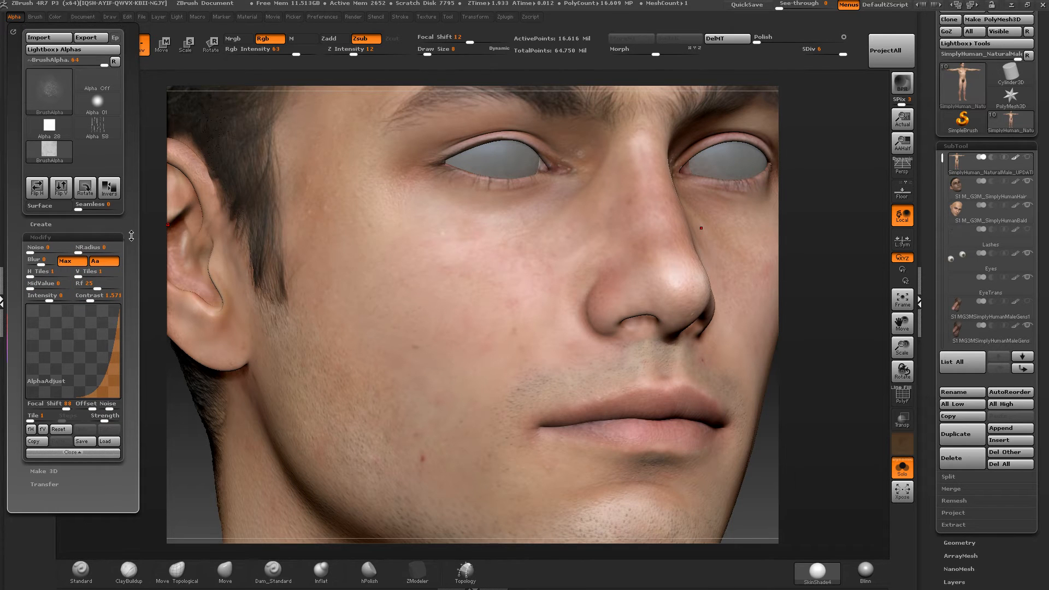
mouse_move(51, 96)
click(14, 16)
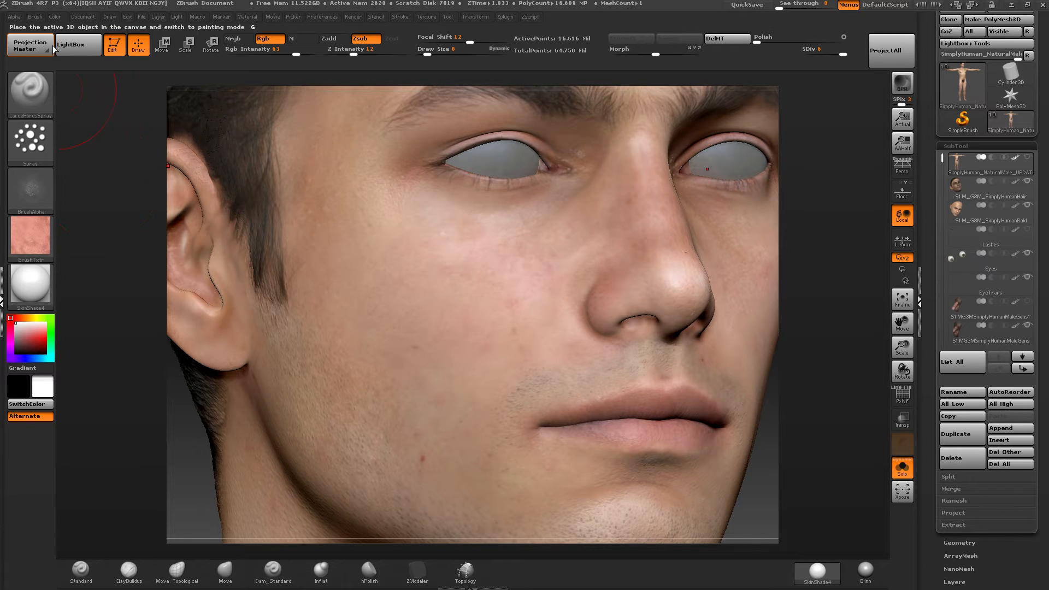
click(14, 18)
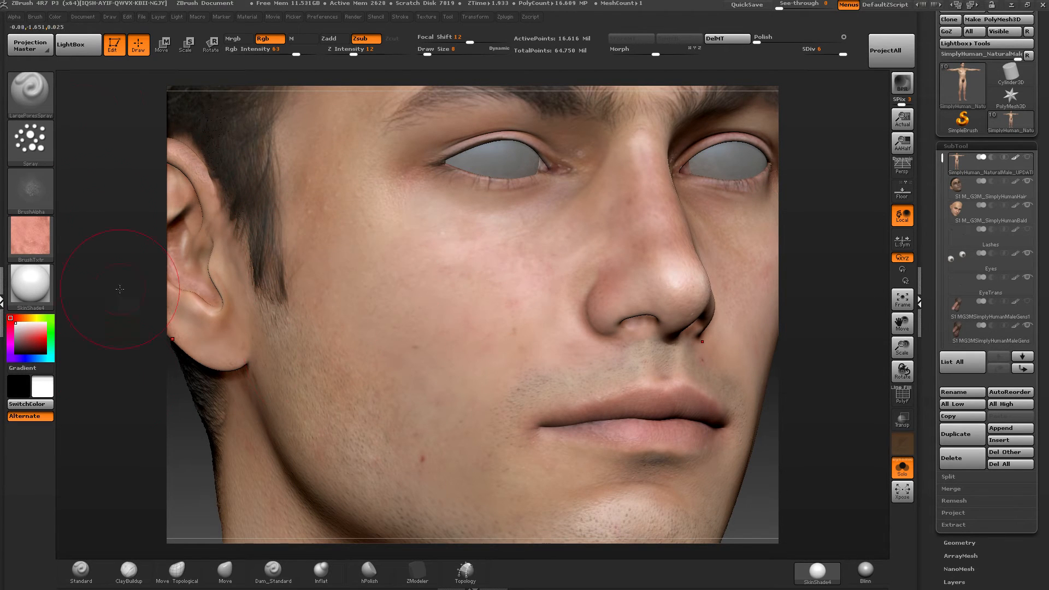
Examine the available stroke types and the spray stroke's placement, scale, color and flow settings.
click(38, 147)
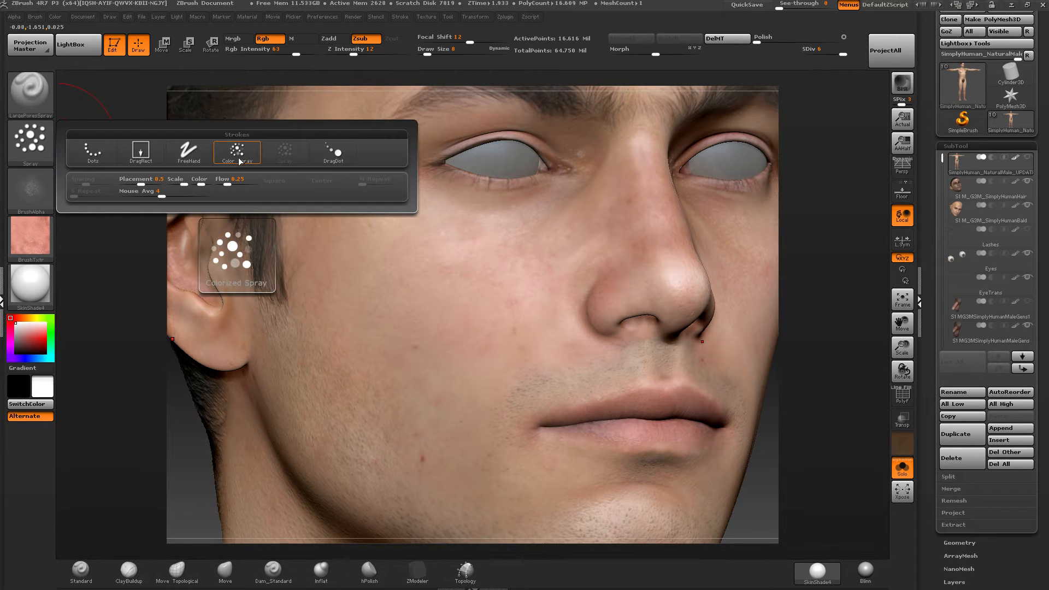
click(42, 150)
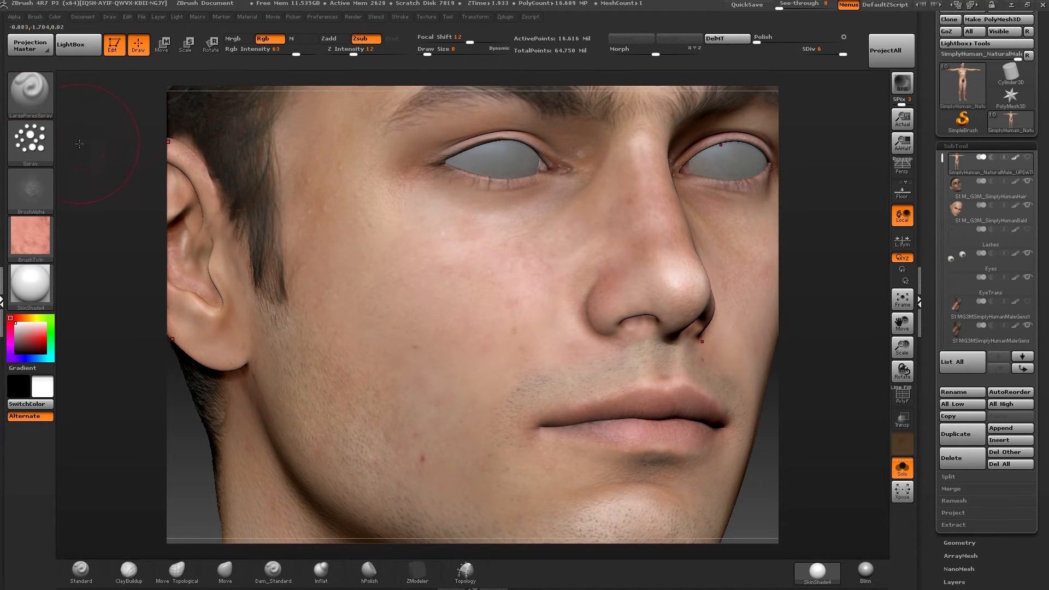
click(45, 146)
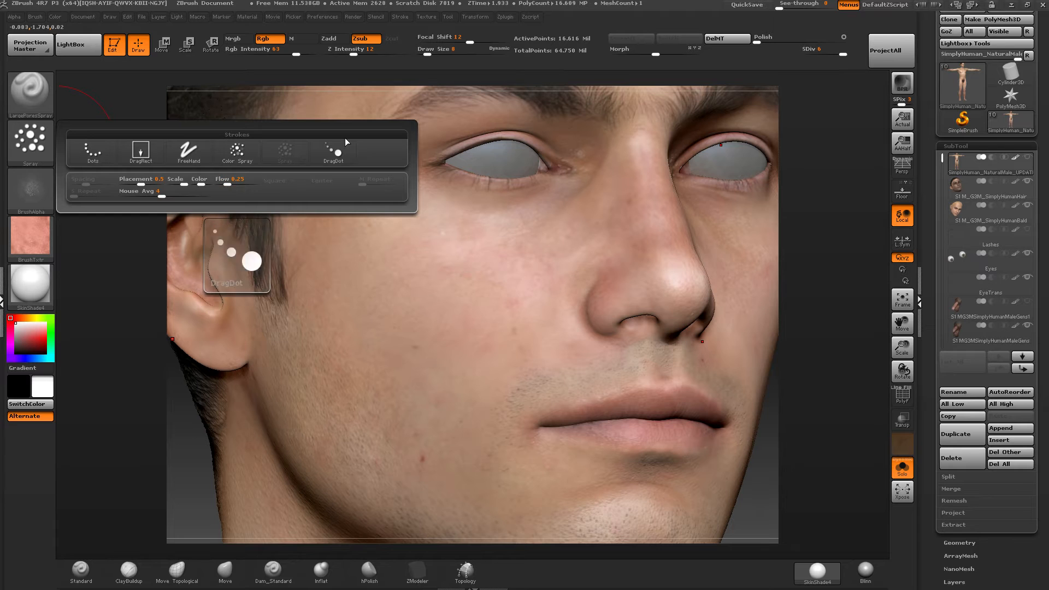
Examine the brush's alpha and skin texture previews, the texture library and the texture's settings with its Spotlight options.
mouse_move(39, 187)
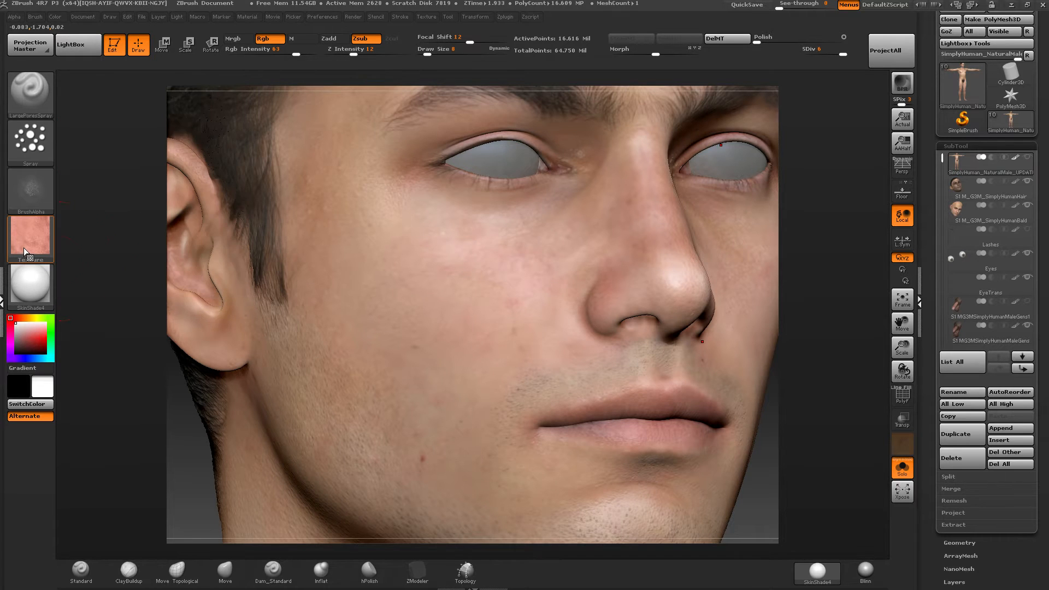
mouse_move(25, 247)
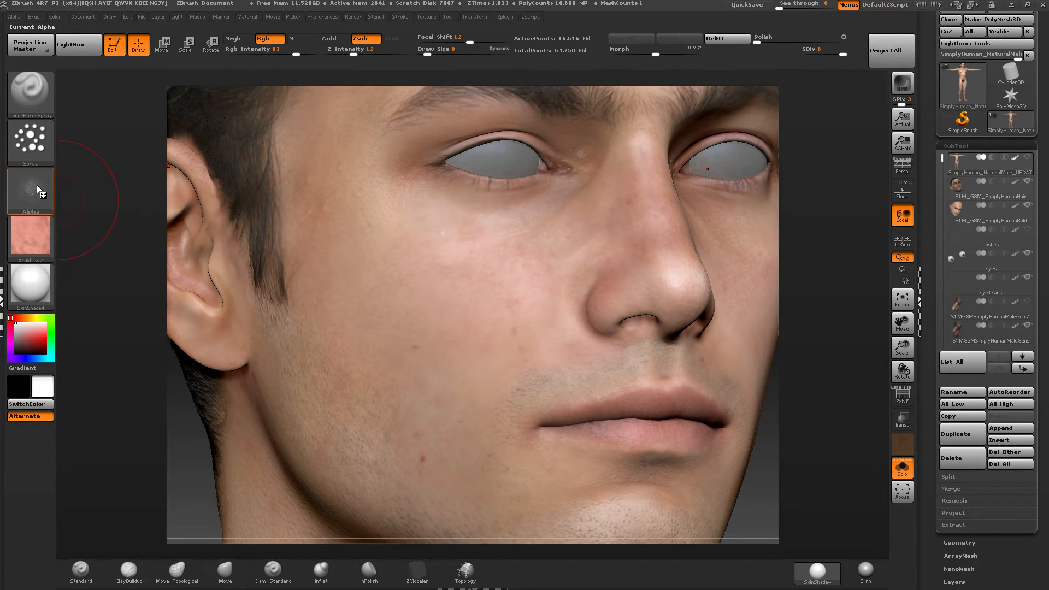
mouse_move(25, 225)
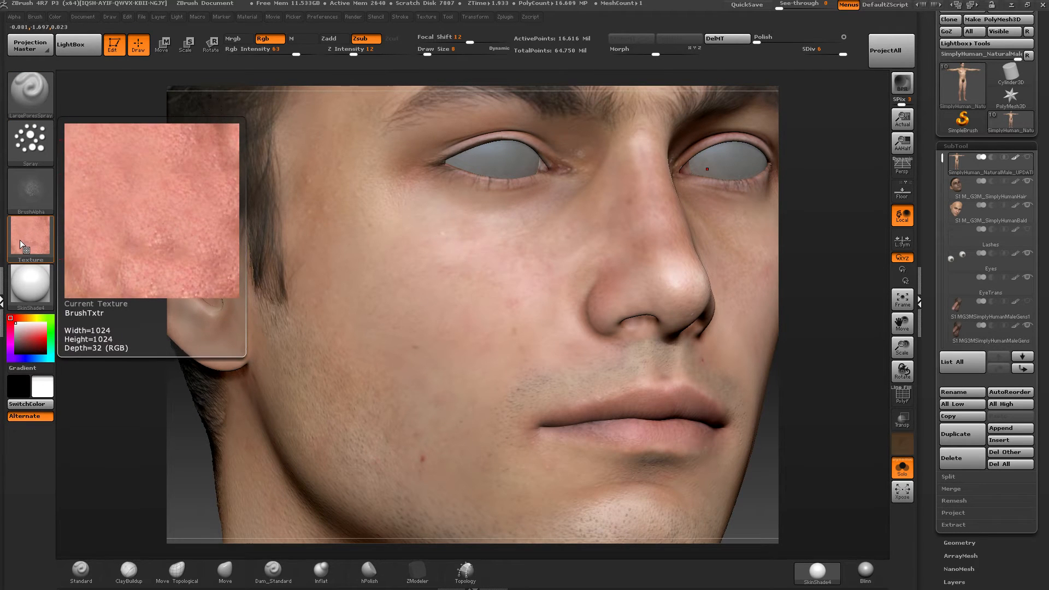
mouse_move(15, 104)
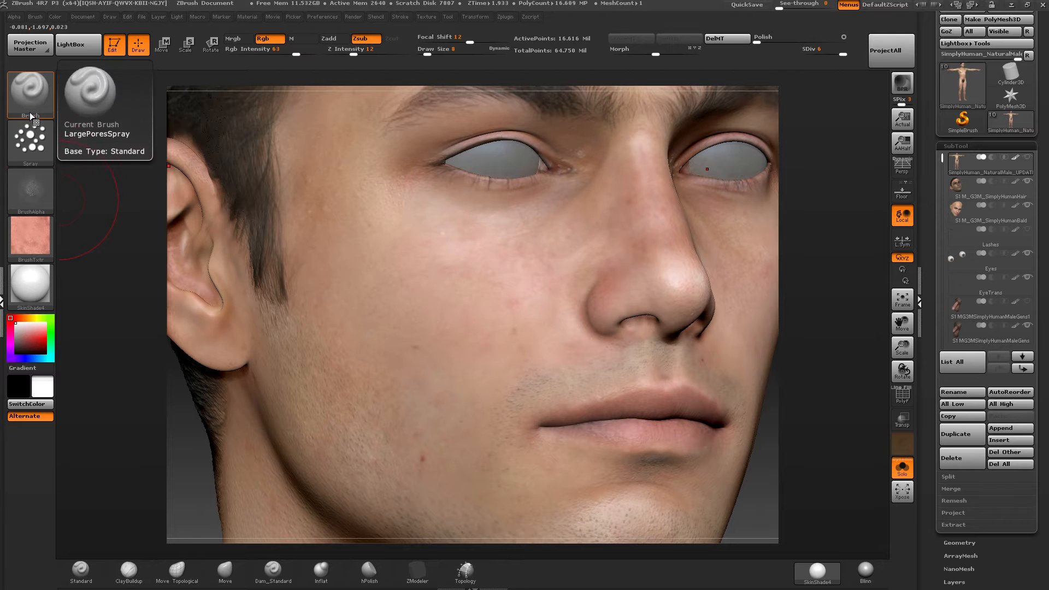
click(33, 240)
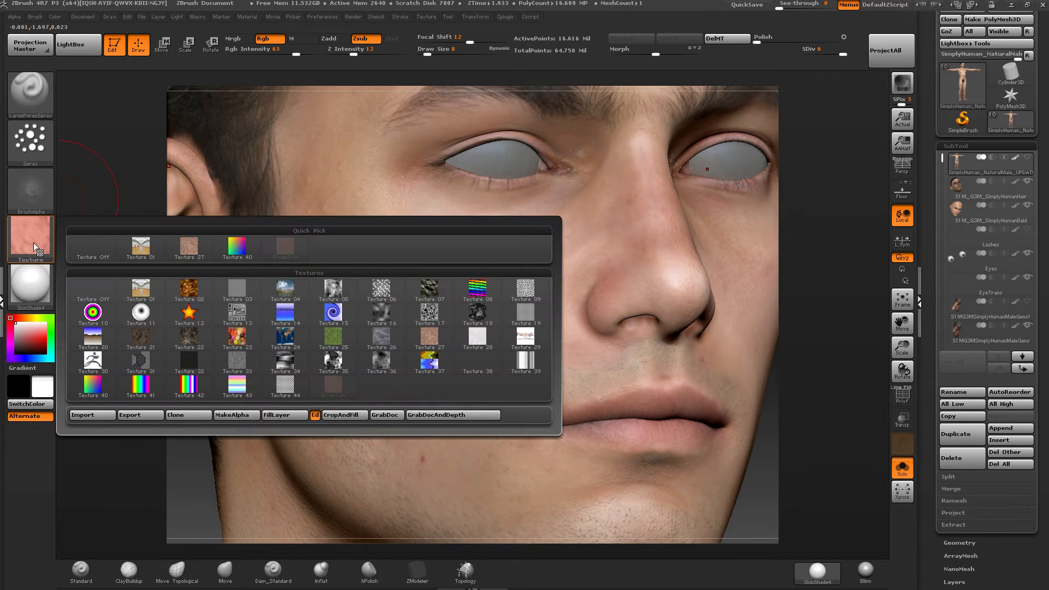
click(425, 17)
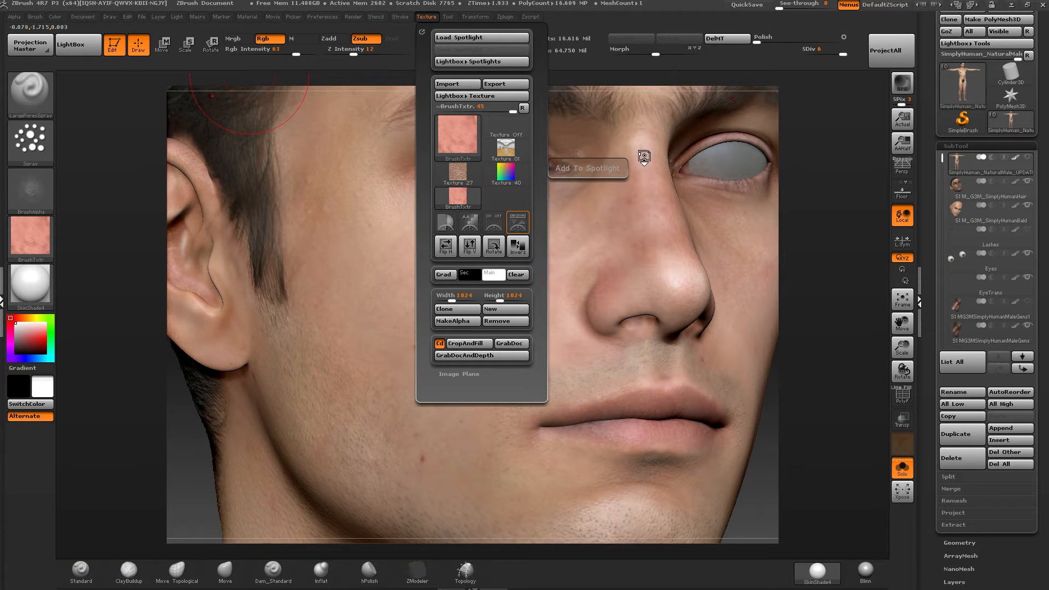
Add the brush's skin texture to Spotlight, try rotating, scaling and moving it over the face, and exit Spotlight.
click(644, 156)
click(83, 52)
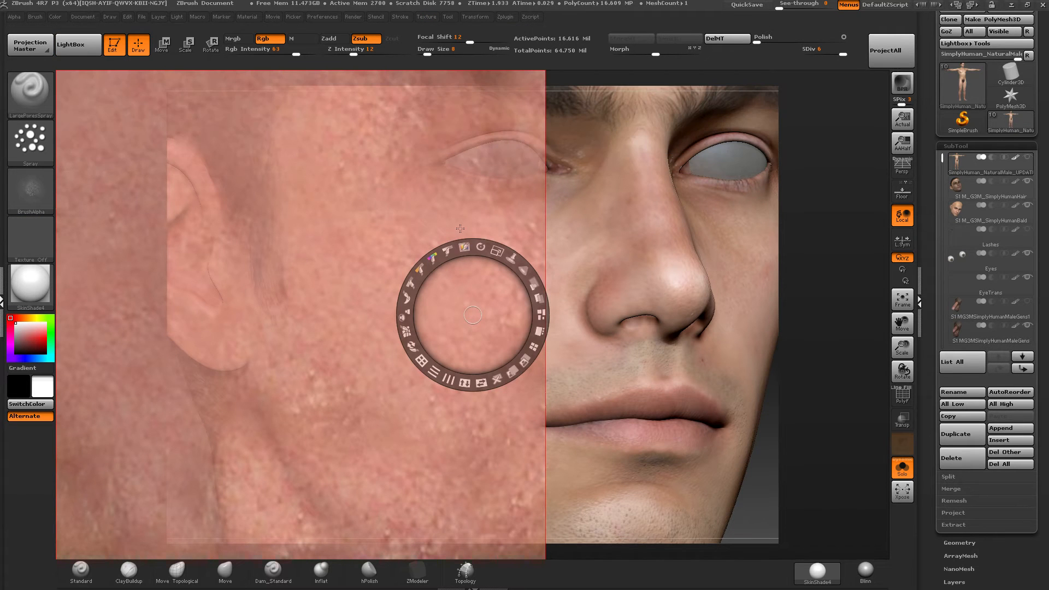
drag(476, 247, 477, 249)
drag(477, 272, 452, 249)
drag(467, 287, 499, 270)
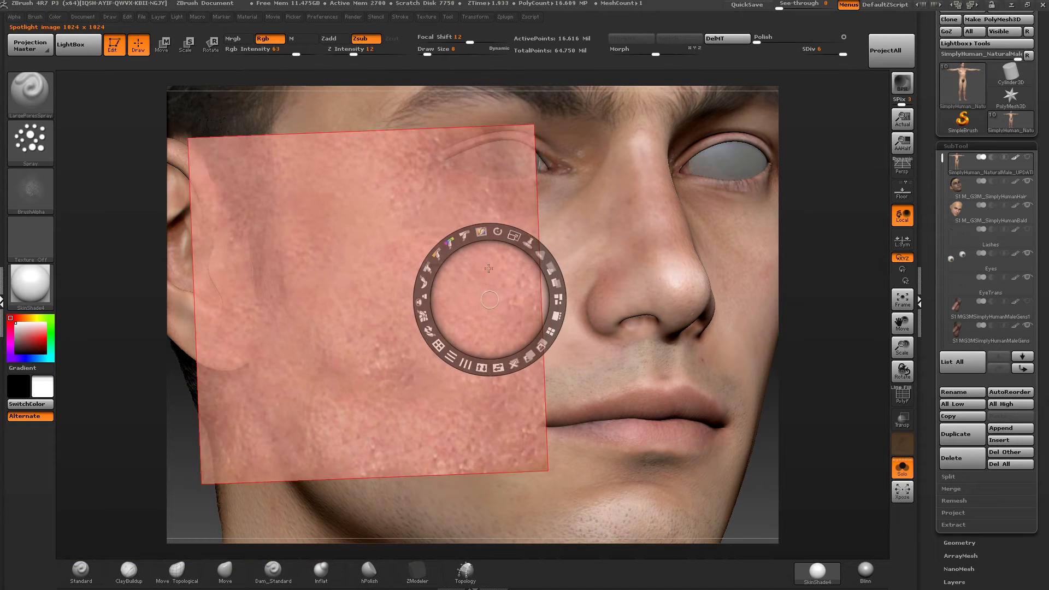
mouse_move(468, 367)
mouse_down()
mouse_move(442, 349)
mouse_move(453, 357)
mouse_up()
drag(512, 235, 536, 235)
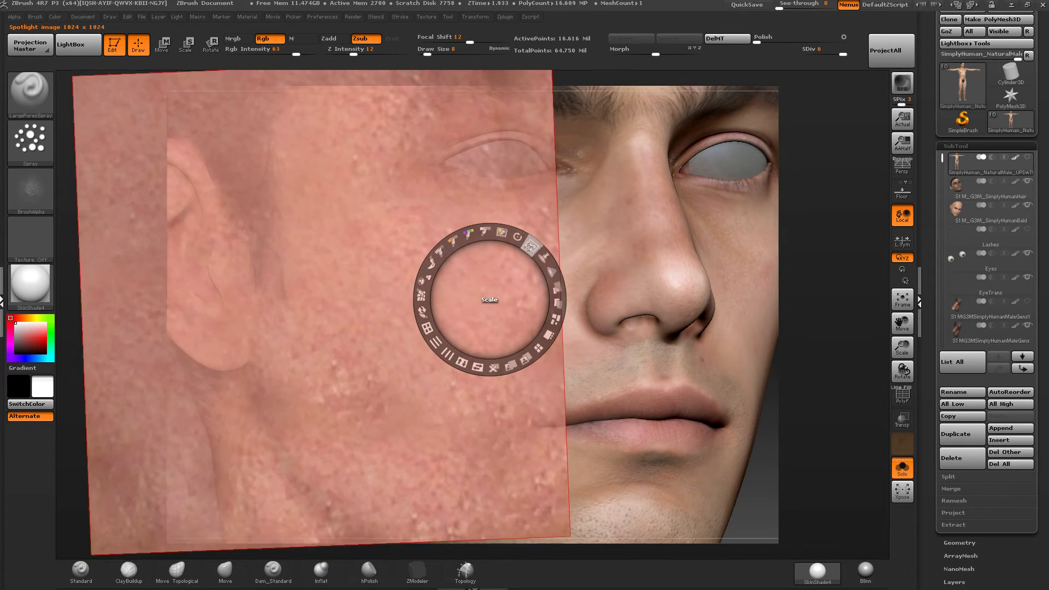
drag(481, 266, 578, 260)
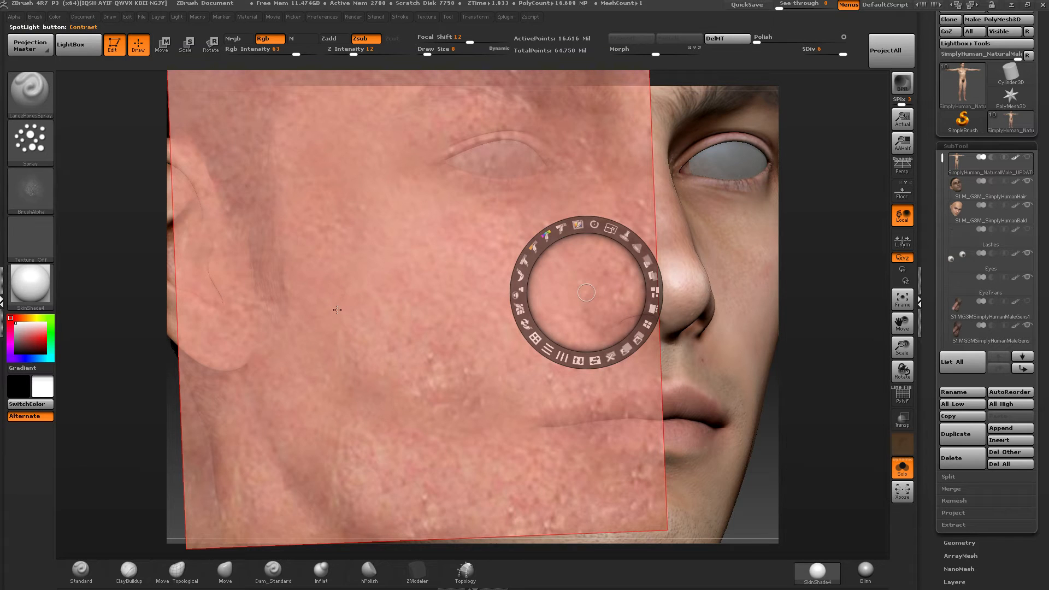
key(z)
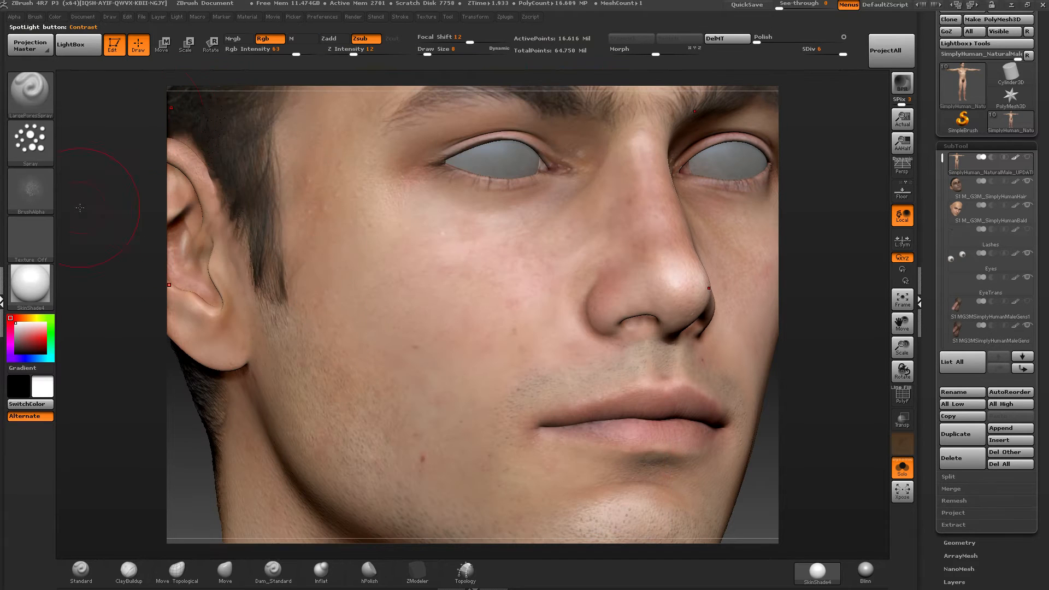
Reassign the pink skin texture to the brush and spray pores over the cheek beside the nose at draw size 7.
click(29, 241)
click(285, 247)
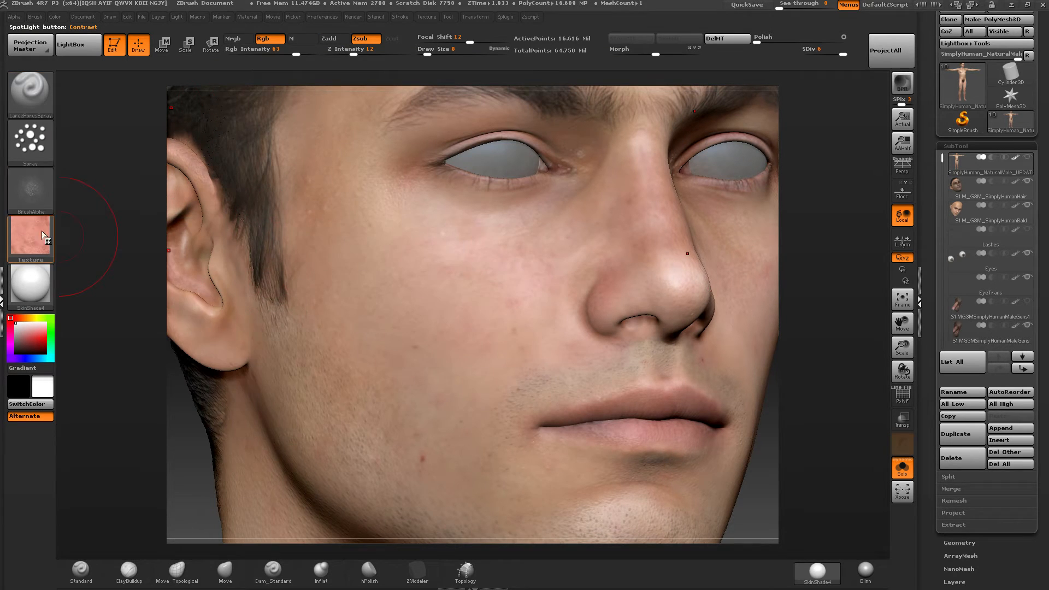
alt+right_drag(424, 298, 384, 287)
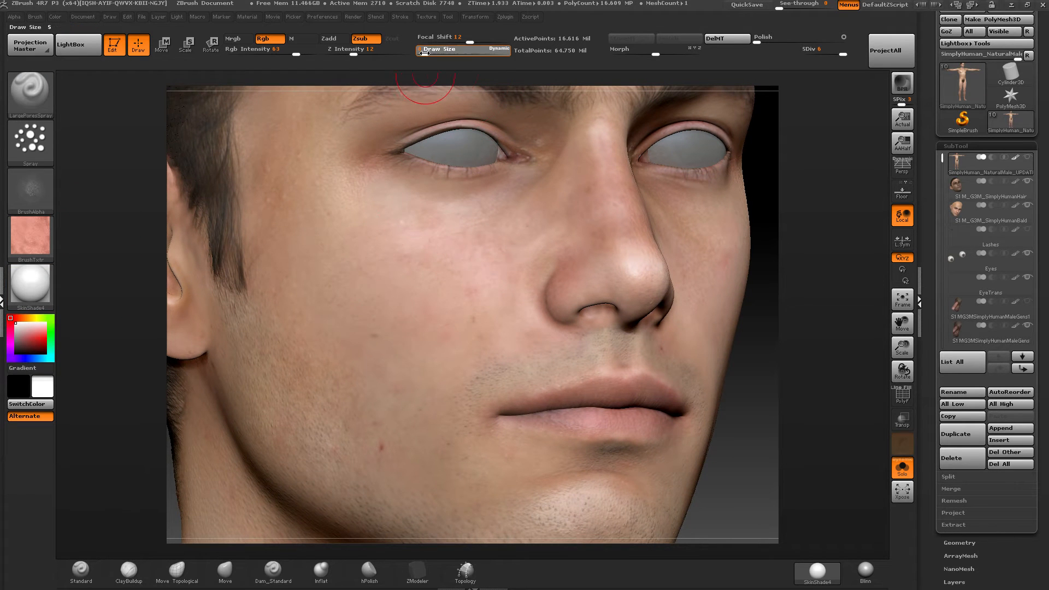
alt+right_drag(498, 245, 416, 358)
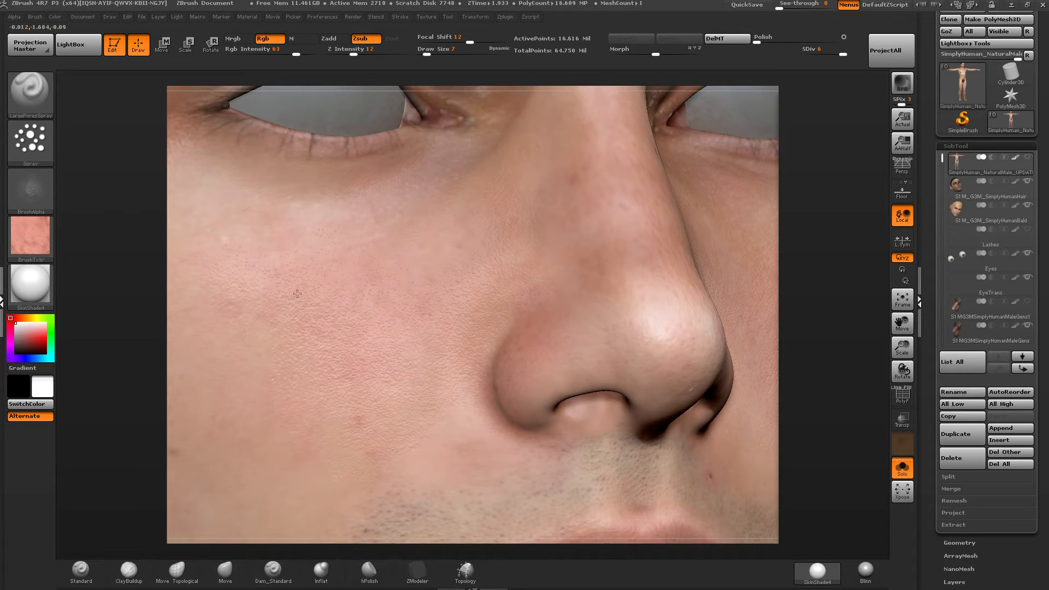
Check the head model's Texture Map settings.
scroll(918, 314, down, 5)
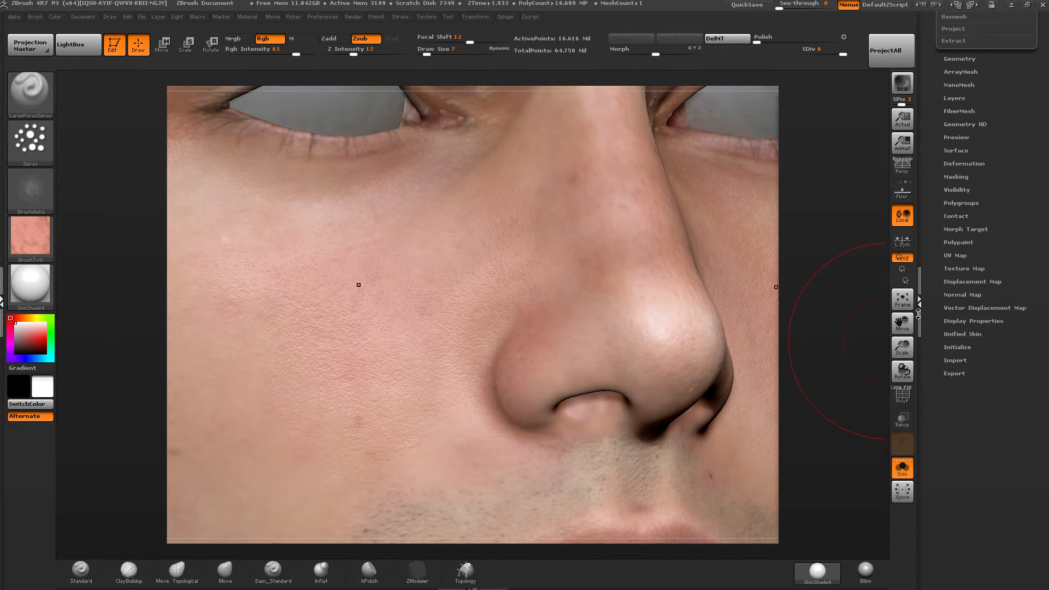
drag(918, 314, 920, 311)
click(960, 265)
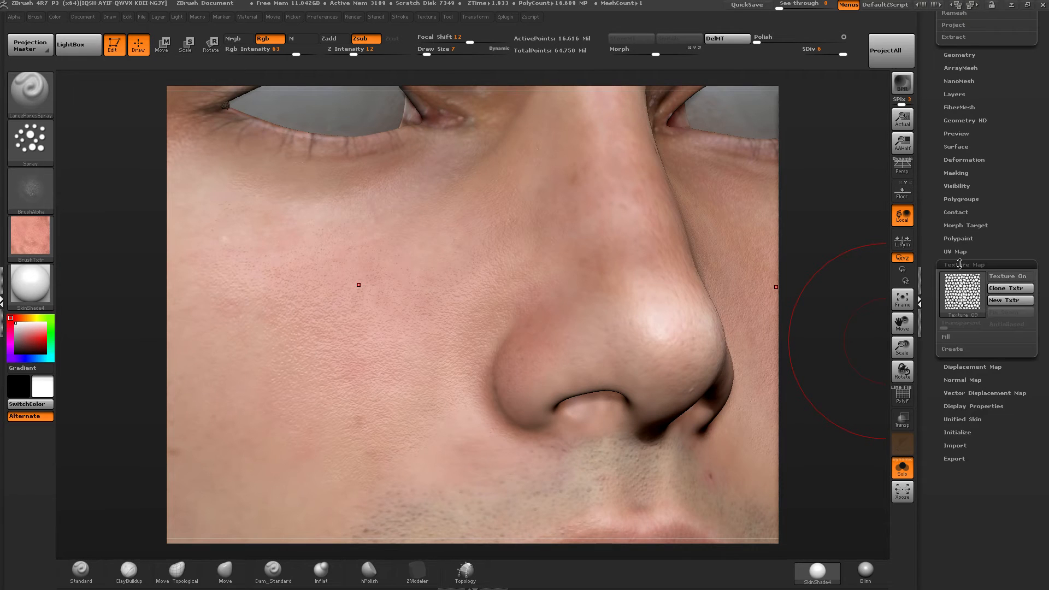
click(961, 263)
Raise the RGB intensity to 97 and spray pores and skin color over the upper cheek and side of the nose.
mouse_move(477, 266)
right_down()
mouse_move(509, 281)
mouse_move(495, 233)
mouse_move(372, 289)
right_up()
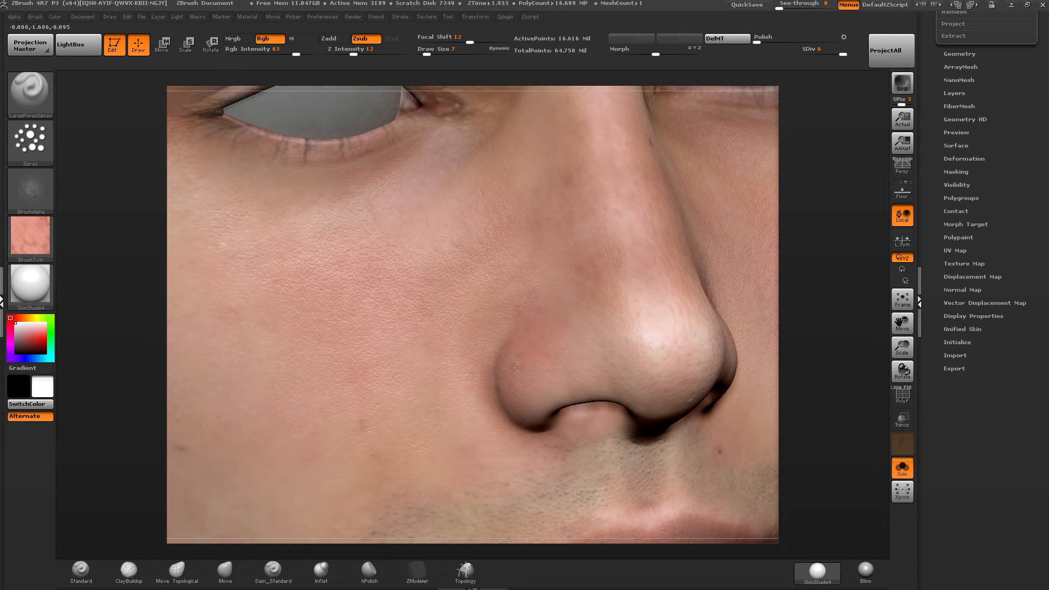
right_drag(530, 276, 455, 131)
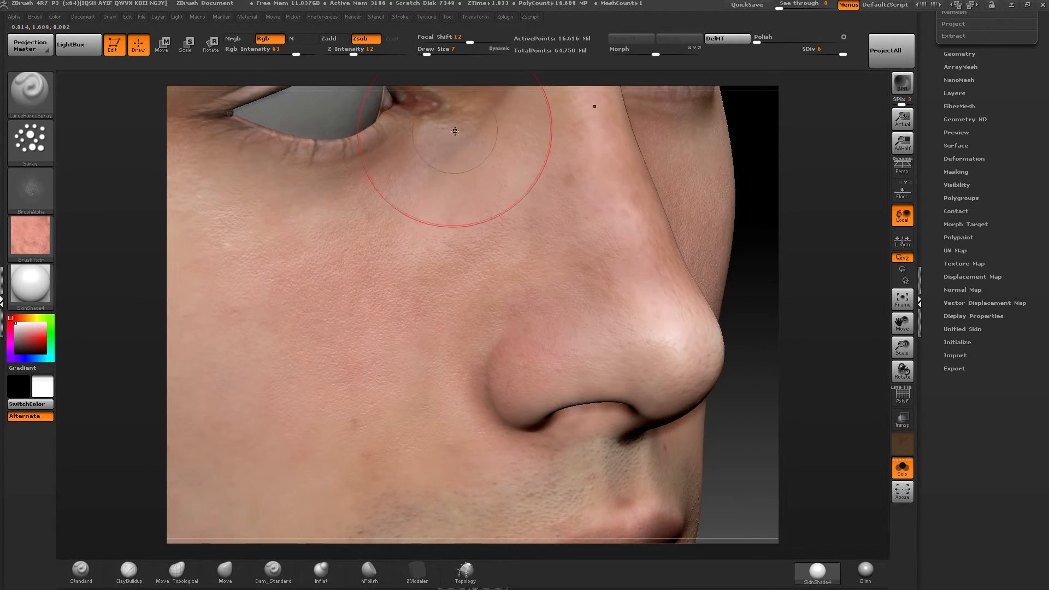
drag(307, 51, 314, 51)
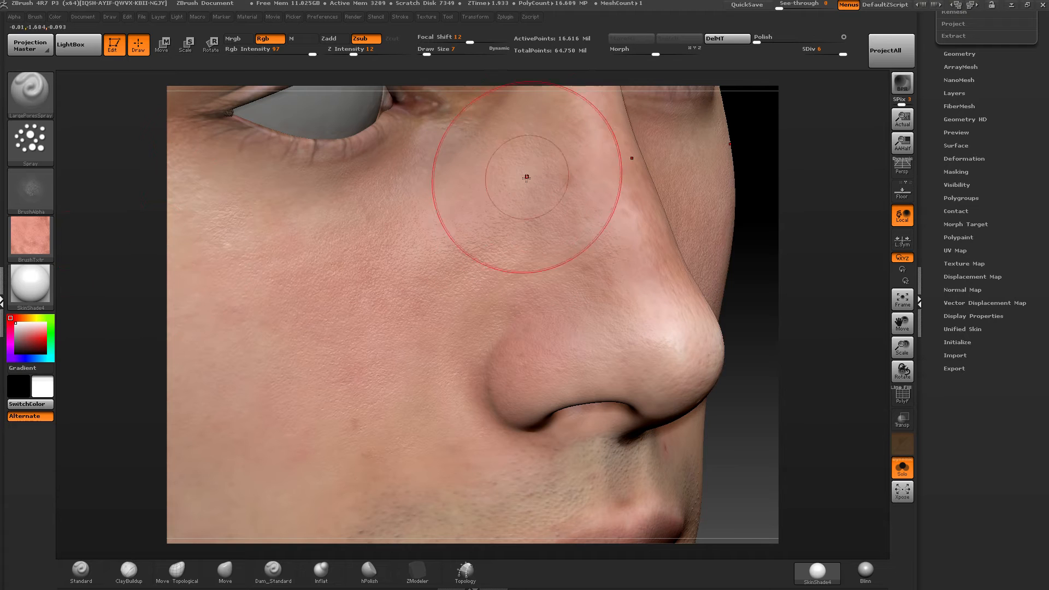
alt+right_drag(582, 144, 563, 285)
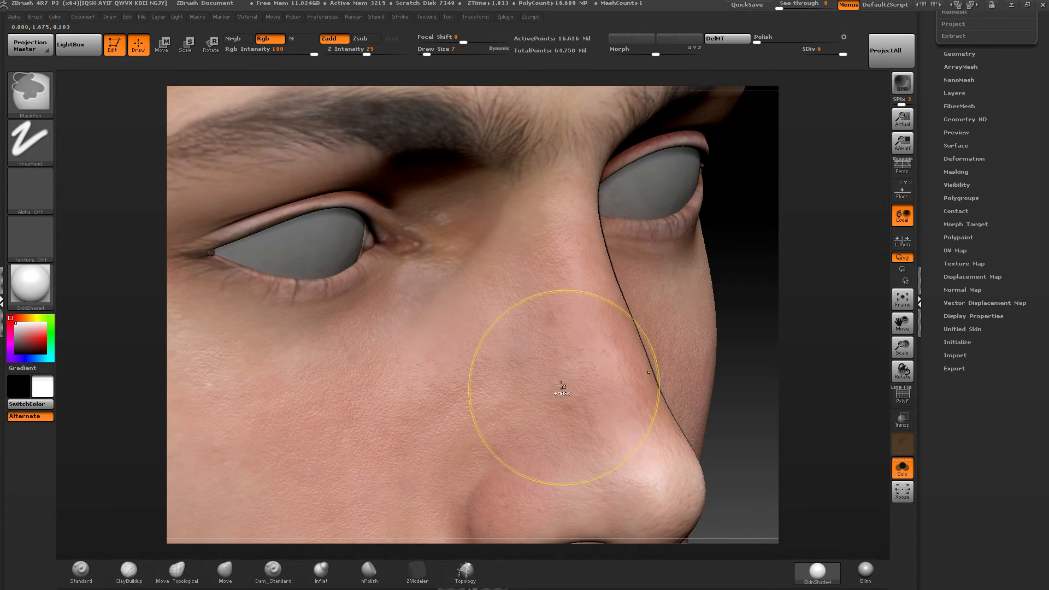
ctrl+right_drag(562, 388, 679, 345)
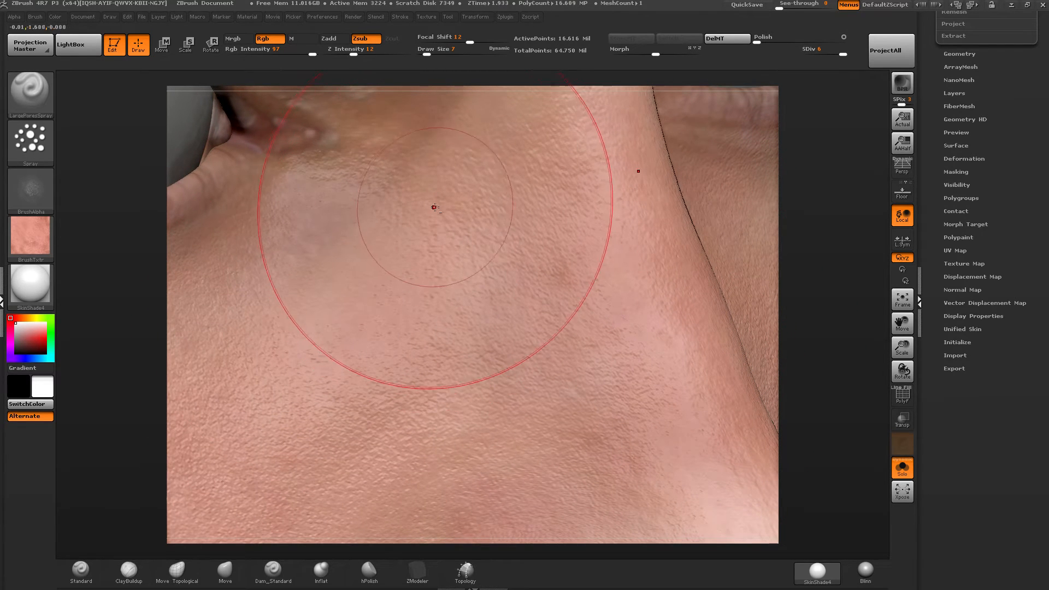
mouse_move(433, 206)
alt+right_down()
mouse_move(464, 283)
mouse_move(515, 343)
mouse_move(460, 205)
alt+right_up()
right_drag(436, 407, 504, 205)
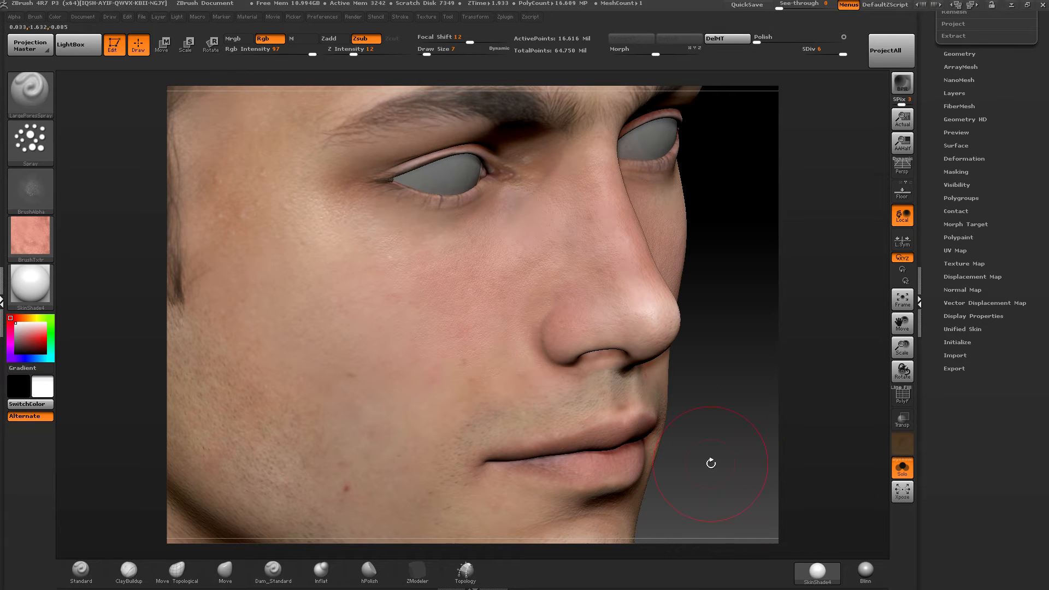
Set the draw size to 11 and spray skin pores over the lower cheek and jaw.
mouse_move(468, 343)
right_down()
mouse_move(418, 281)
mouse_move(428, 229)
right_up()
drag(426, 53, 428, 53)
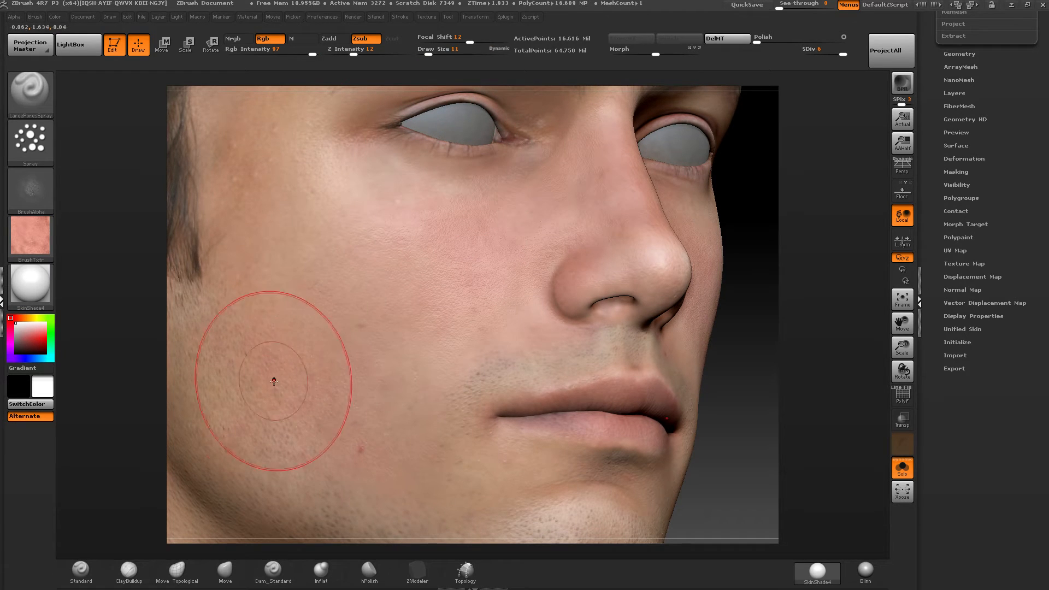
mouse_move(341, 382)
alt+right_down()
mouse_move(436, 284)
mouse_move(421, 279)
alt+right_up()
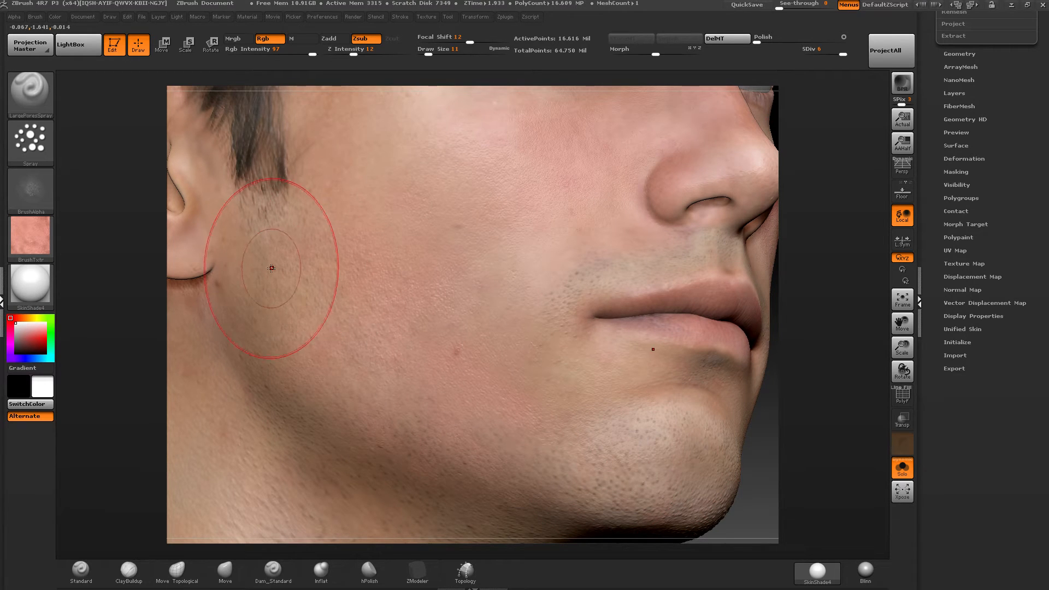
mouse_move(510, 403)
alt+right_down()
mouse_move(520, 291)
mouse_move(533, 285)
mouse_move(553, 299)
alt+right_up()
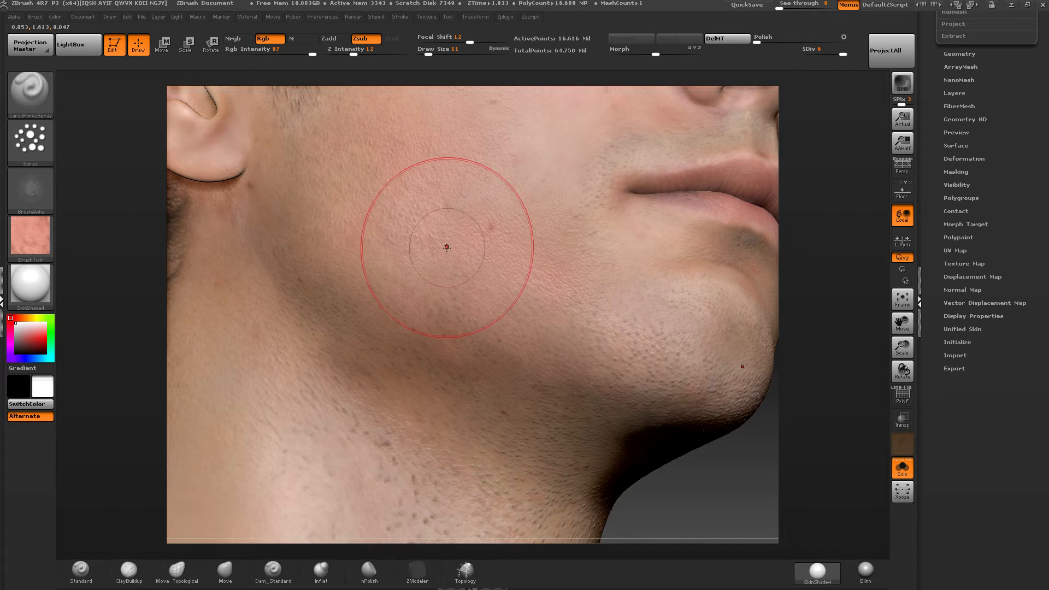
alt+right_drag(450, 237, 484, 381)
mouse_move(414, 281)
right_down()
mouse_move(428, 262)
mouse_move(428, 271)
right_up()
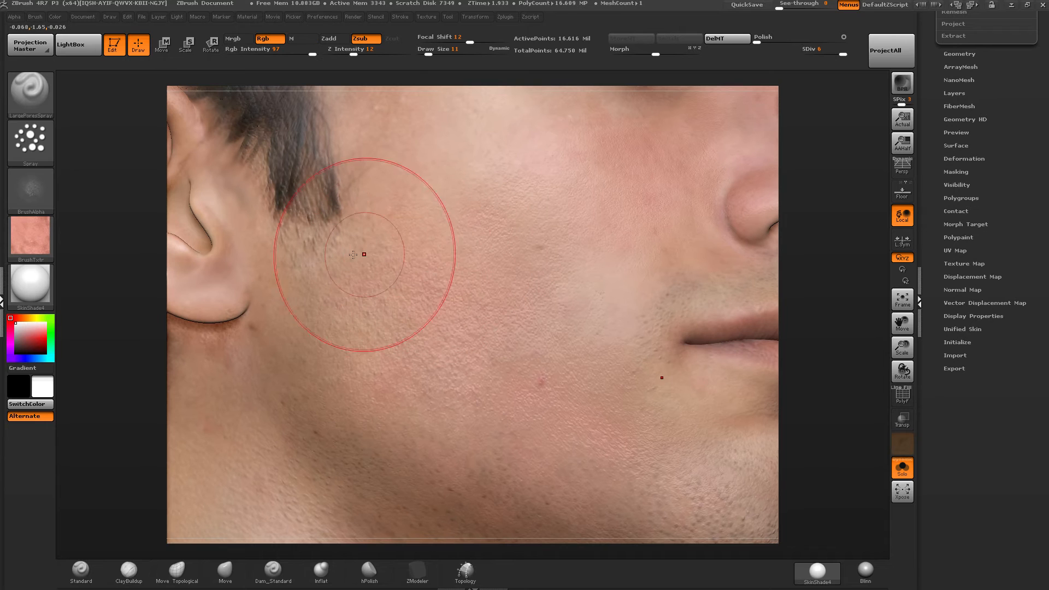
Spray more pore detail from the sideburn across the cheek to the mouth corner and chin.
drag(365, 253, 445, 214)
drag(548, 166, 595, 222)
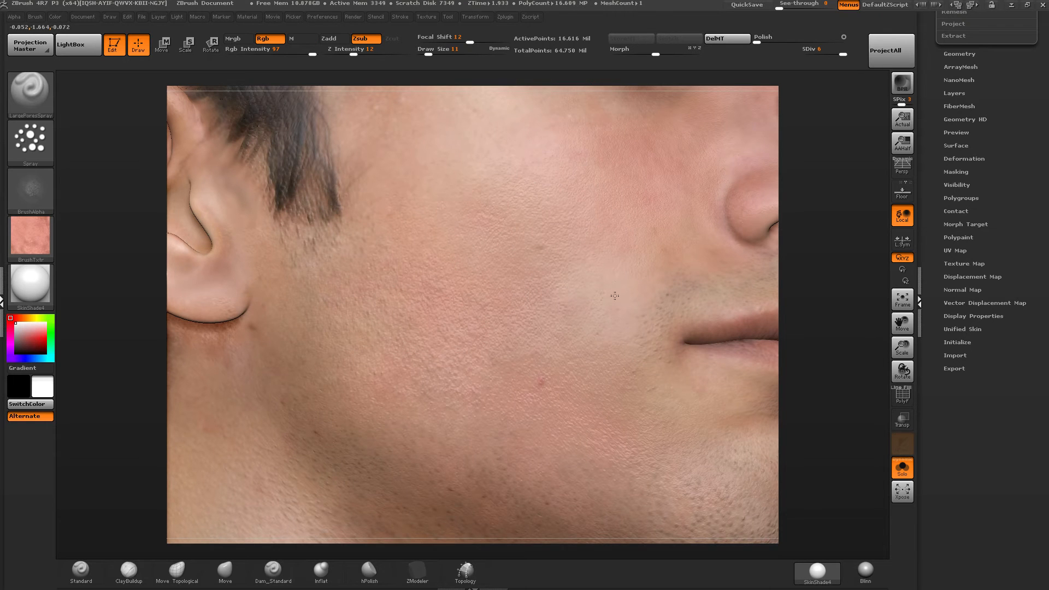
mouse_move(607, 338)
mouse_down()
mouse_move(638, 272)
mouse_move(631, 311)
mouse_move(641, 298)
mouse_up()
mouse_move(641, 299)
mouse_down()
mouse_move(633, 336)
mouse_move(612, 364)
mouse_up()
mouse_move(37, 192)
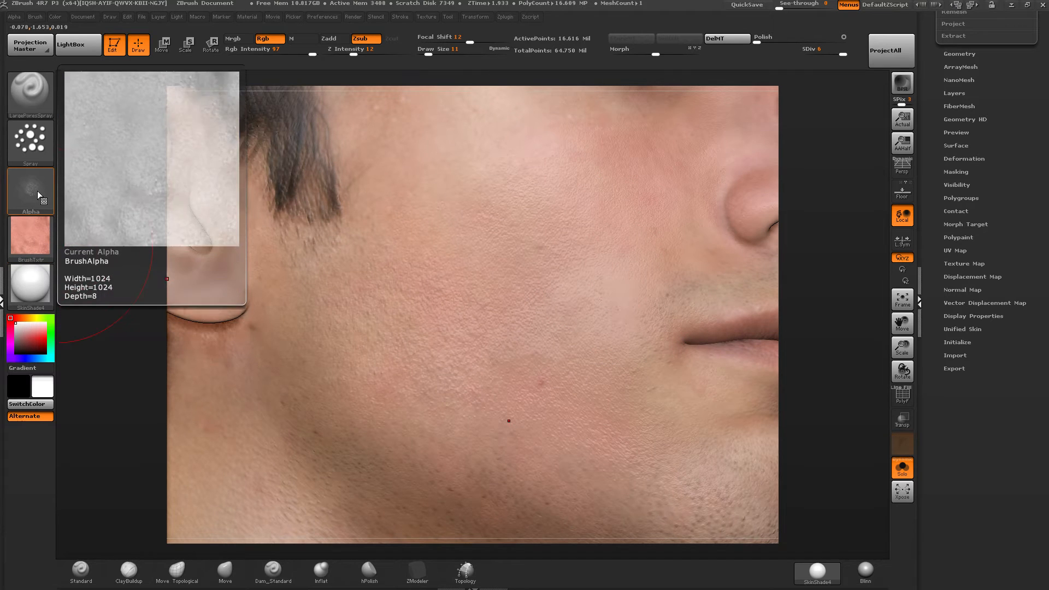
alt+right_drag(621, 423, 434, 369)
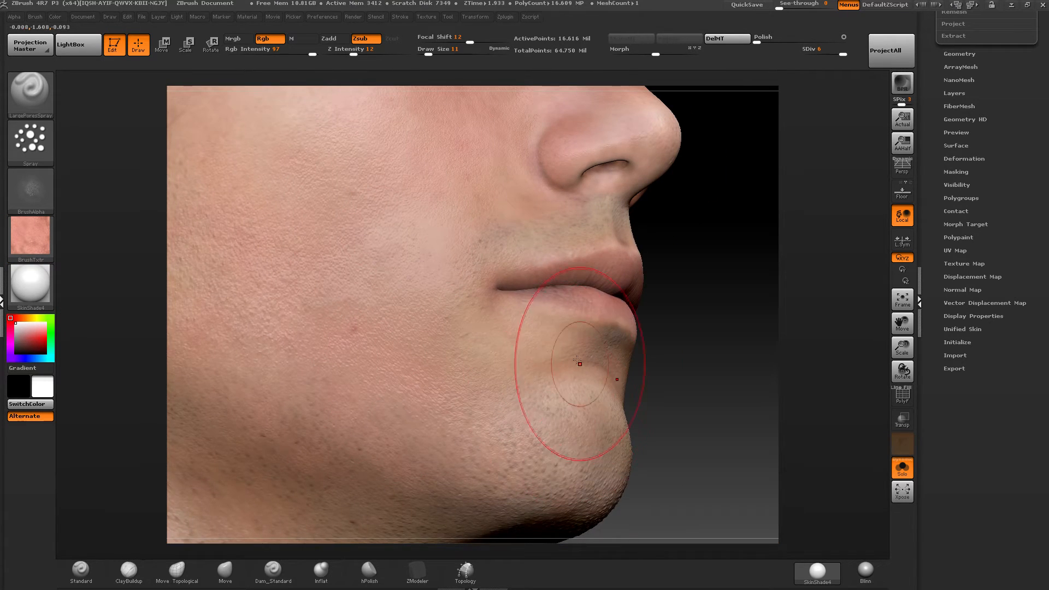
right_drag(426, 356, 609, 350)
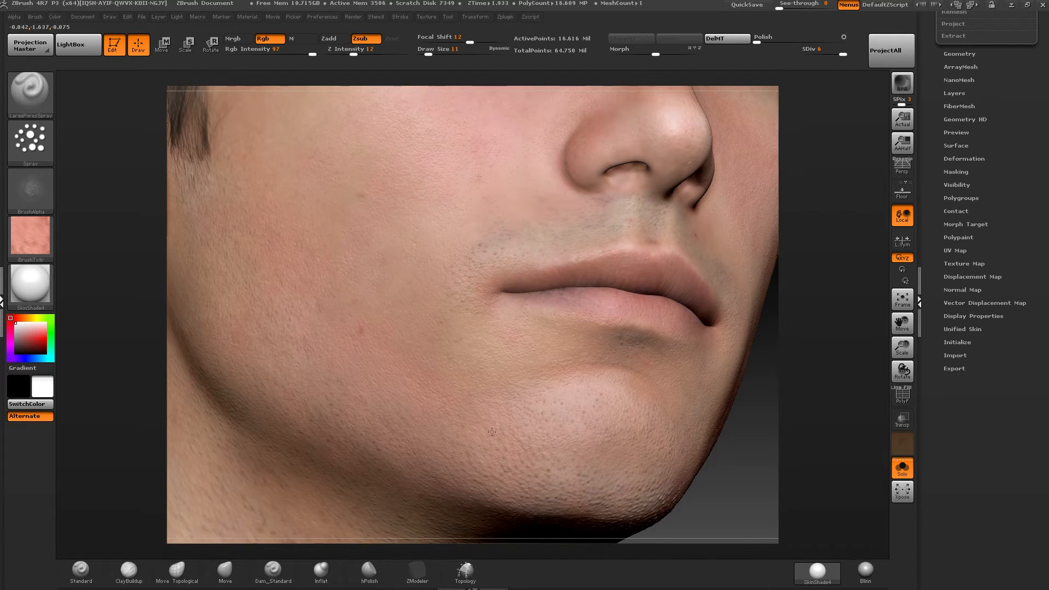
Lower the RGB intensity to 19 and spray skin pores over the forehead and temple.
alt+right_drag(353, 101, 436, 383)
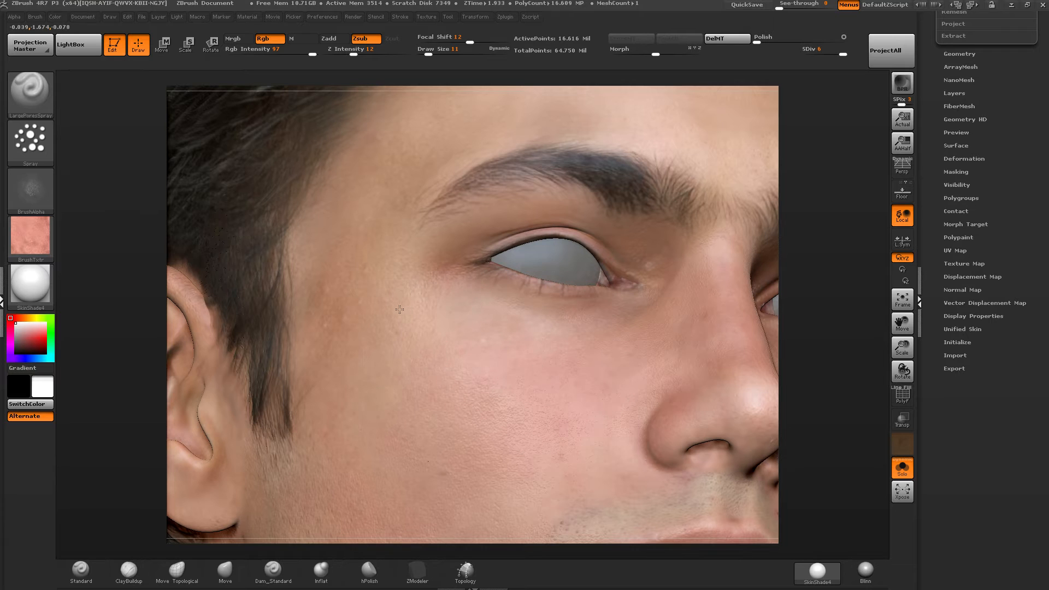
alt+right_drag(487, 391, 397, 447)
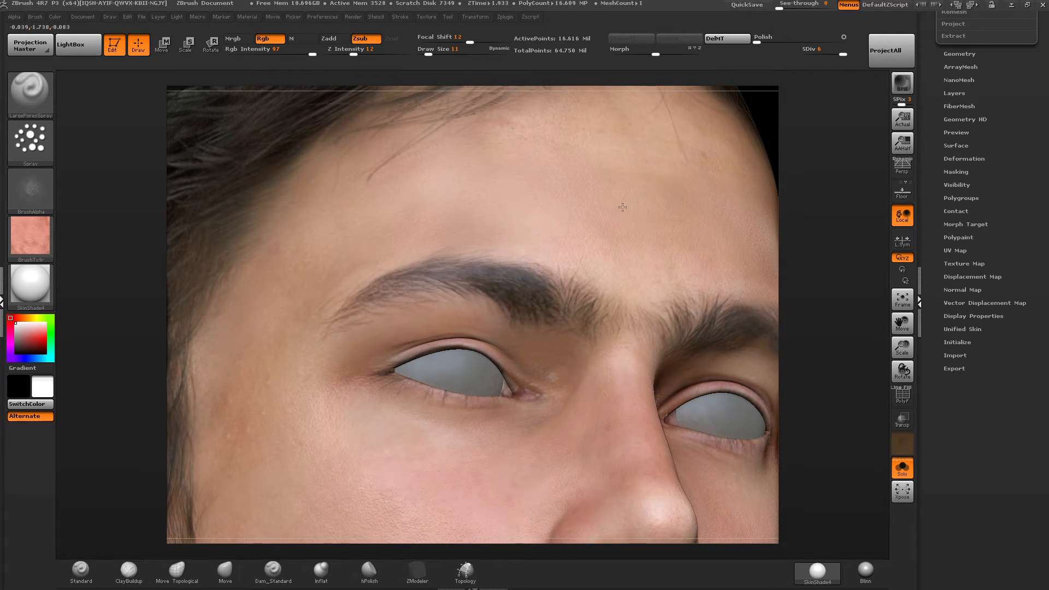
right_drag(512, 180, 573, 185)
drag(313, 53, 264, 53)
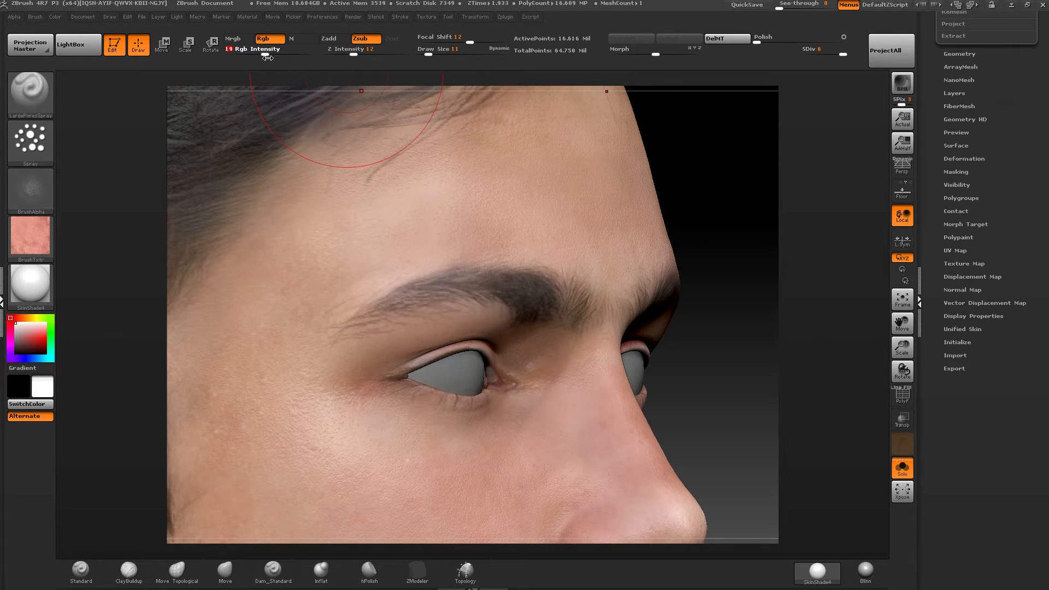
right_drag(451, 214, 382, 311)
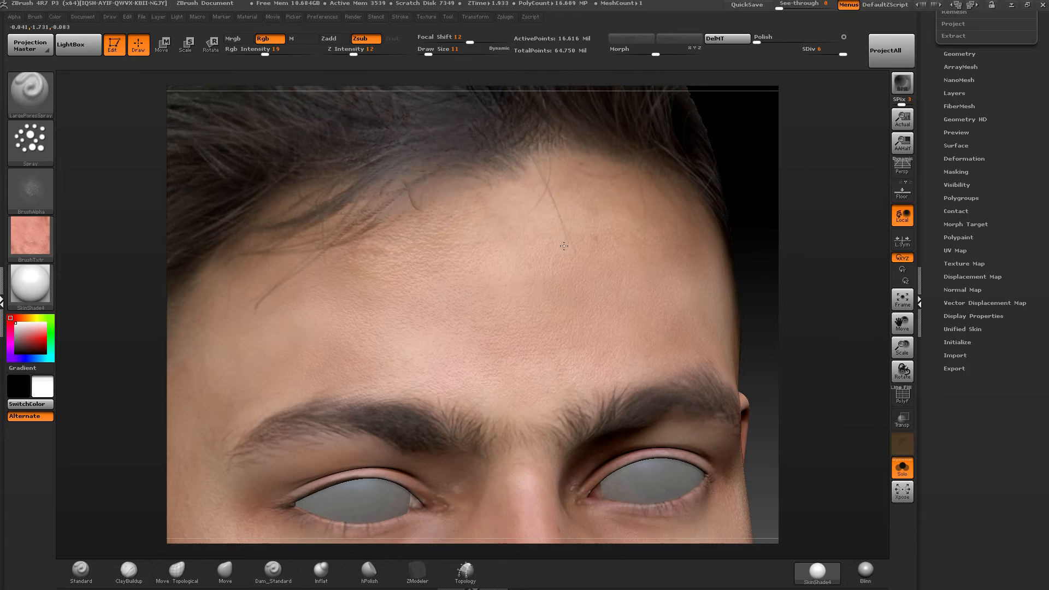
right_drag(317, 235, 577, 165)
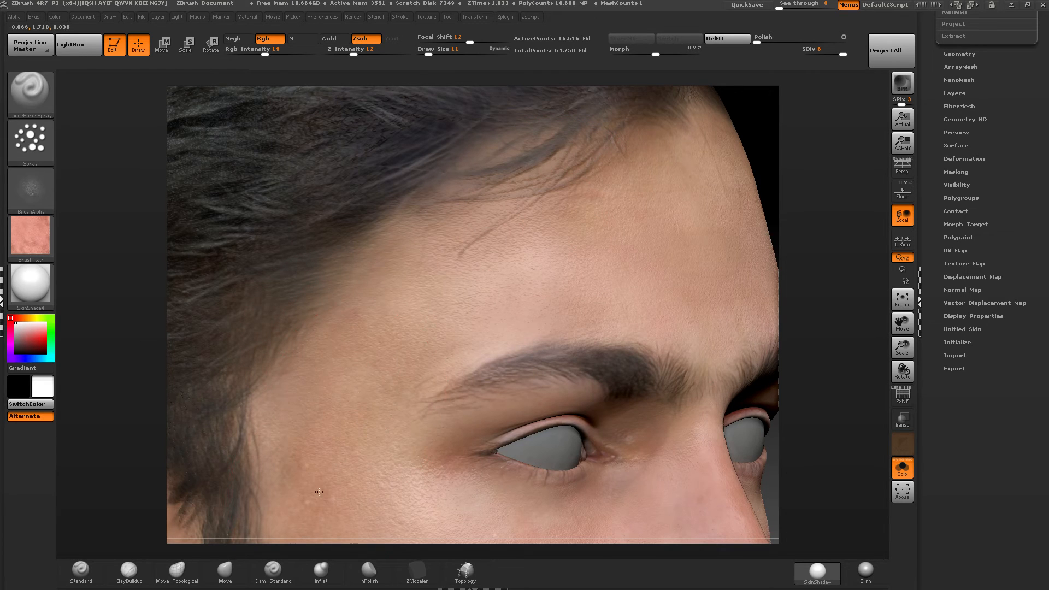
right_drag(355, 412, 352, 377)
alt+right_drag(475, 282, 391, 182)
Set the draw size to 9 and spray fine pores below the outer corner of the eye.
drag(430, 51, 428, 51)
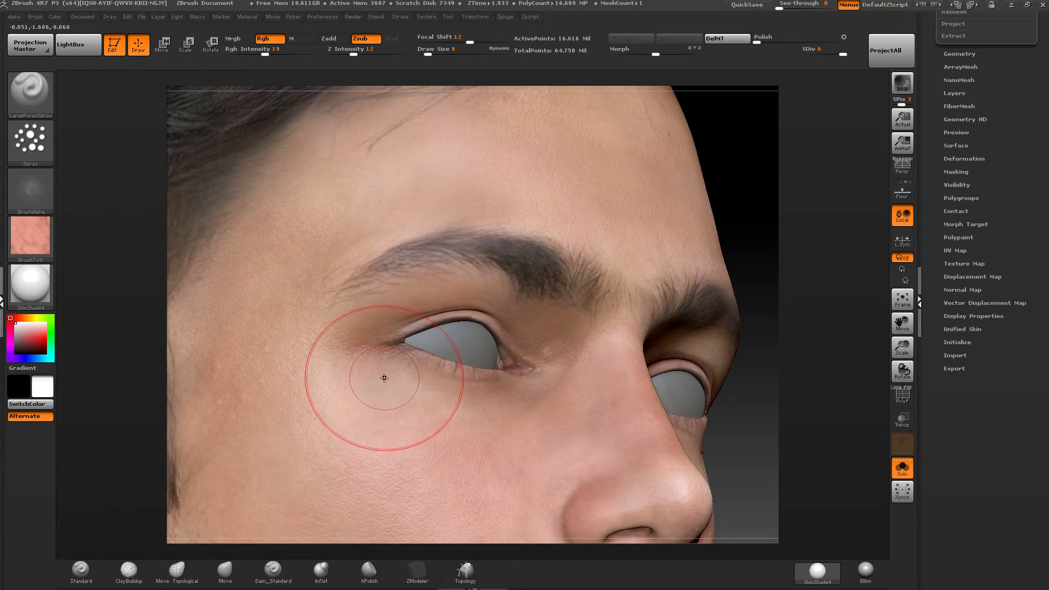
mouse_move(343, 403)
right_down()
mouse_move(423, 383)
mouse_move(417, 352)
right_up()
alt+right_drag(392, 415, 654, 198)
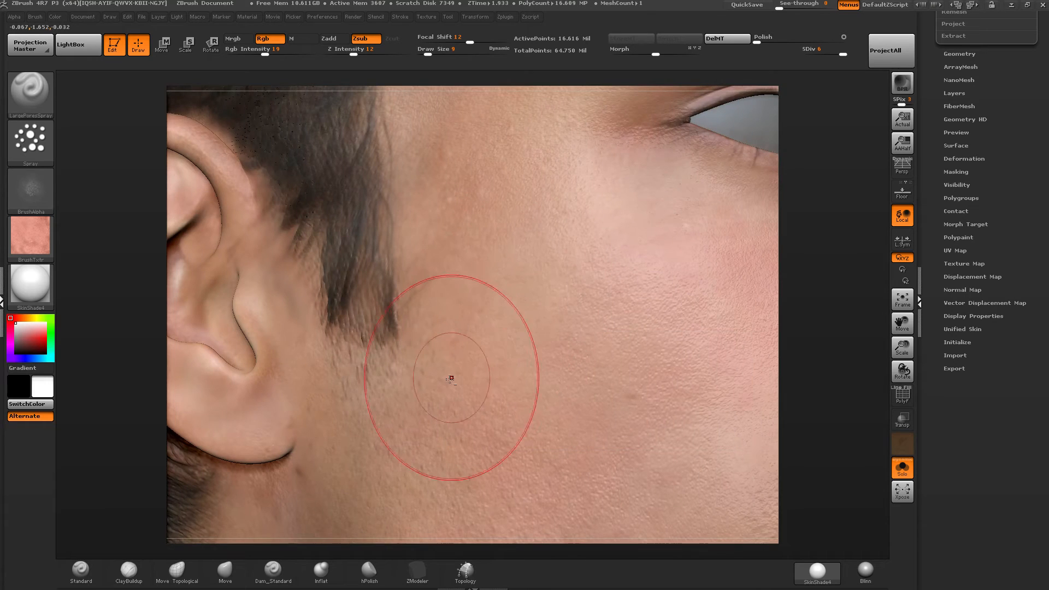
Spray pores in front of and below the ear, down along the jaw and upper neck.
alt+right_drag(453, 375, 586, 248)
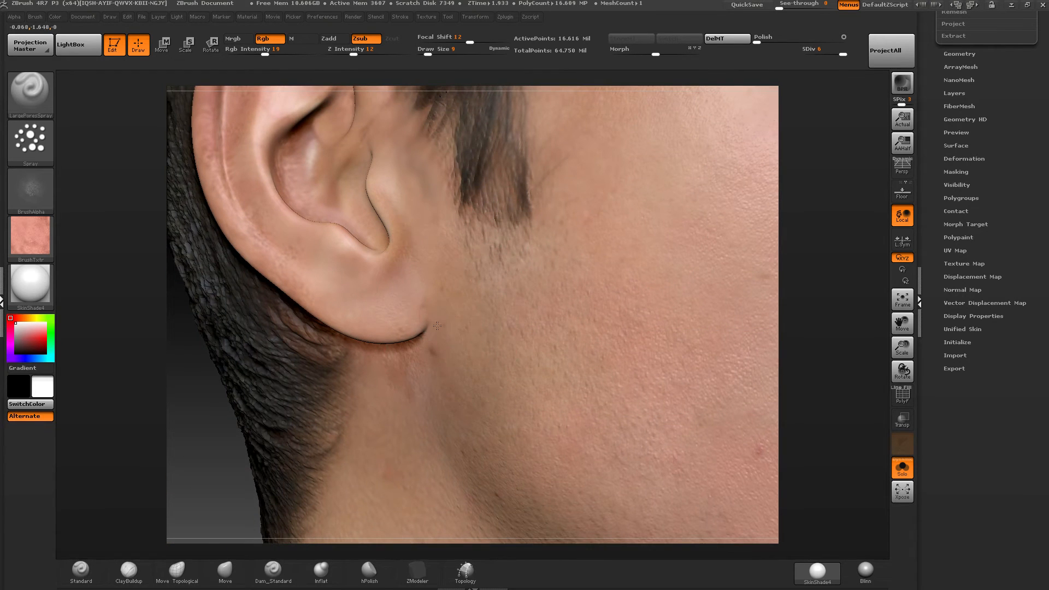
right_drag(437, 391, 496, 379)
right_drag(541, 331, 543, 321)
alt+right_drag(538, 409, 509, 282)
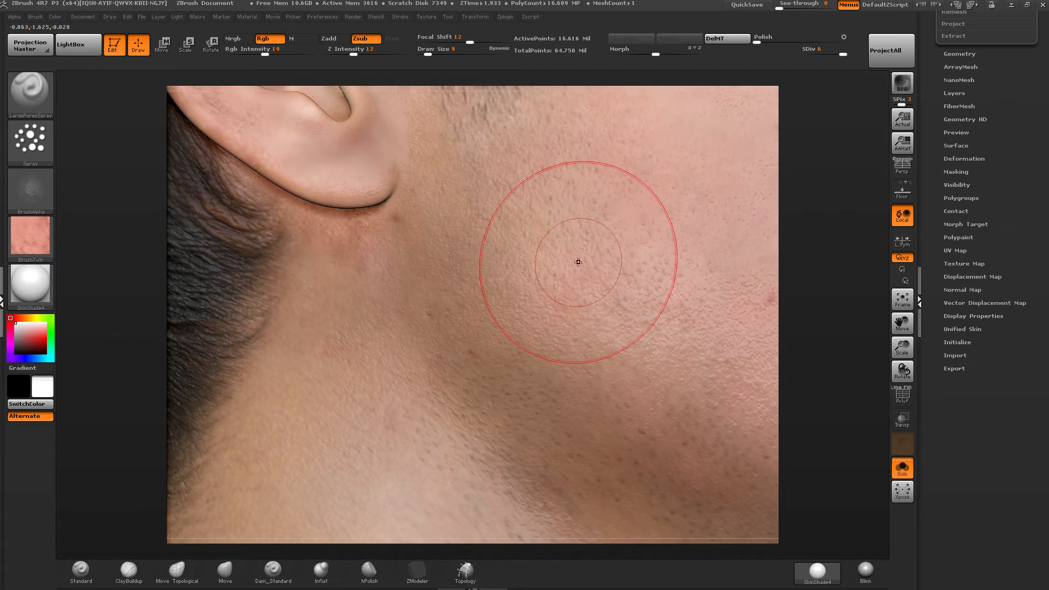
Set the draw size to 3 and spray fine pores over the earlobe and ear.
mouse_move(393, 189)
alt+right_down()
mouse_move(478, 276)
mouse_move(500, 338)
alt+right_up()
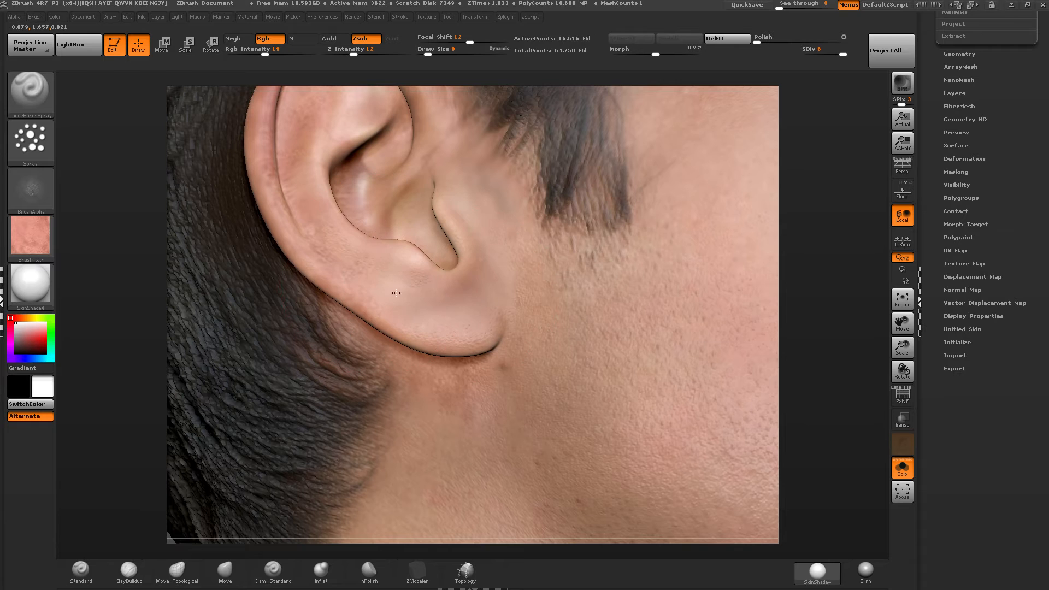
drag(428, 48, 424, 48)
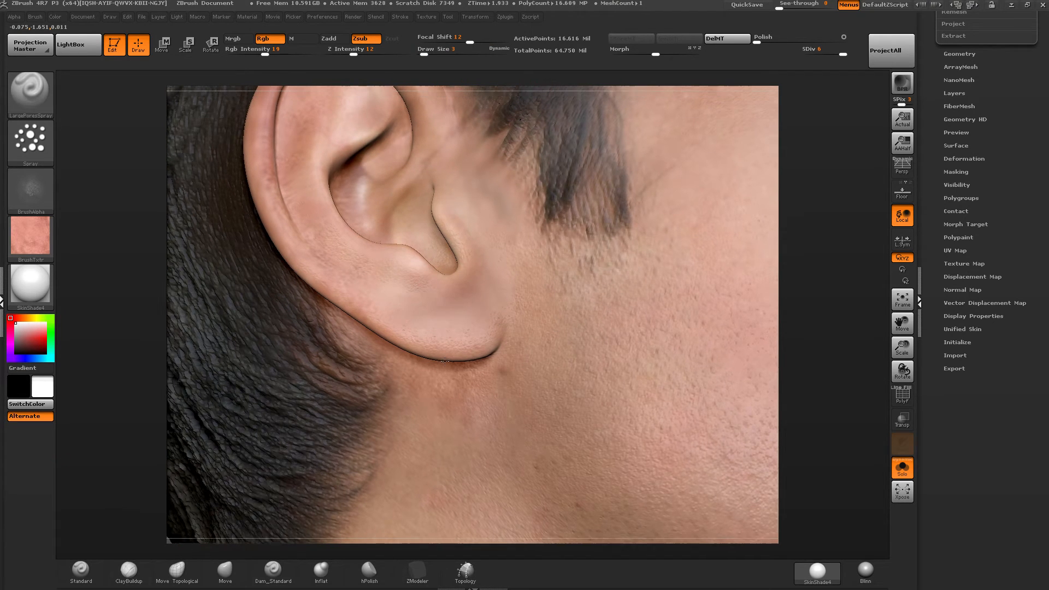
alt+right_drag(430, 310, 432, 369)
alt+right_drag(401, 188, 399, 305)
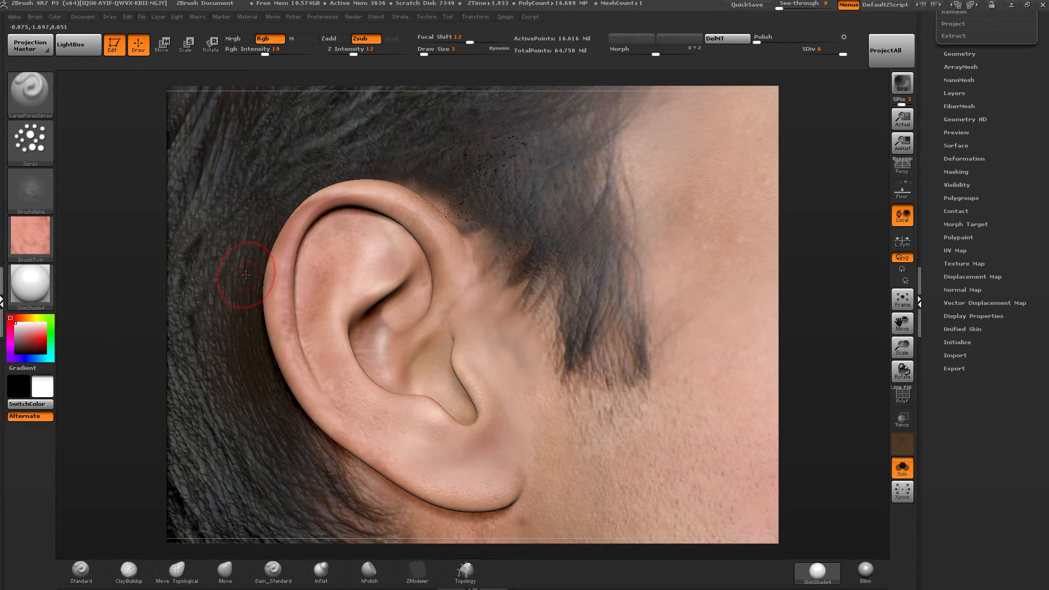
Open LightBox, expand it to its full height and show the contents of the ZBrush root folder.
click(79, 44)
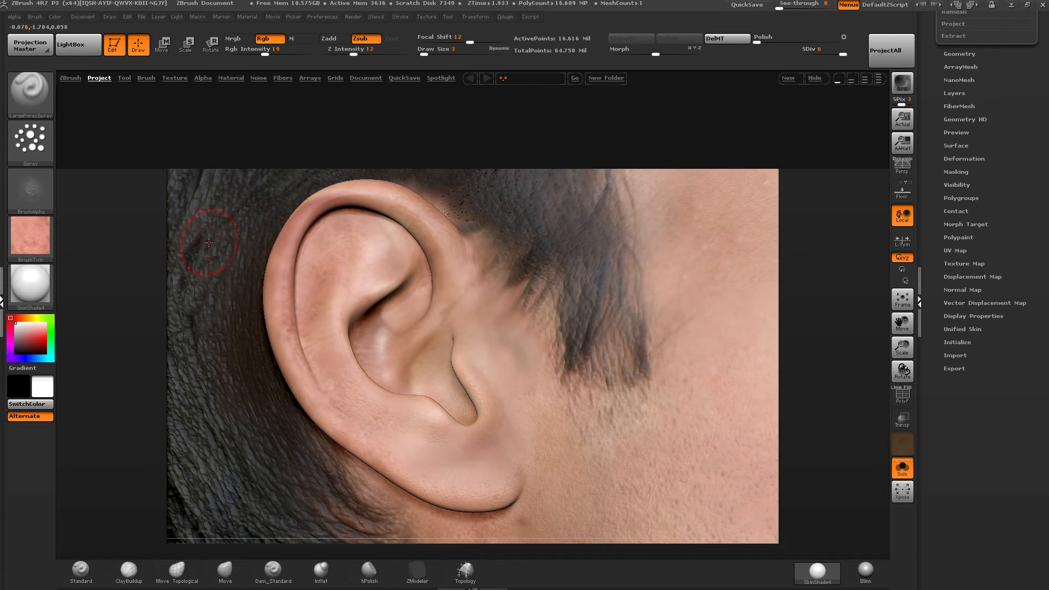
click(879, 78)
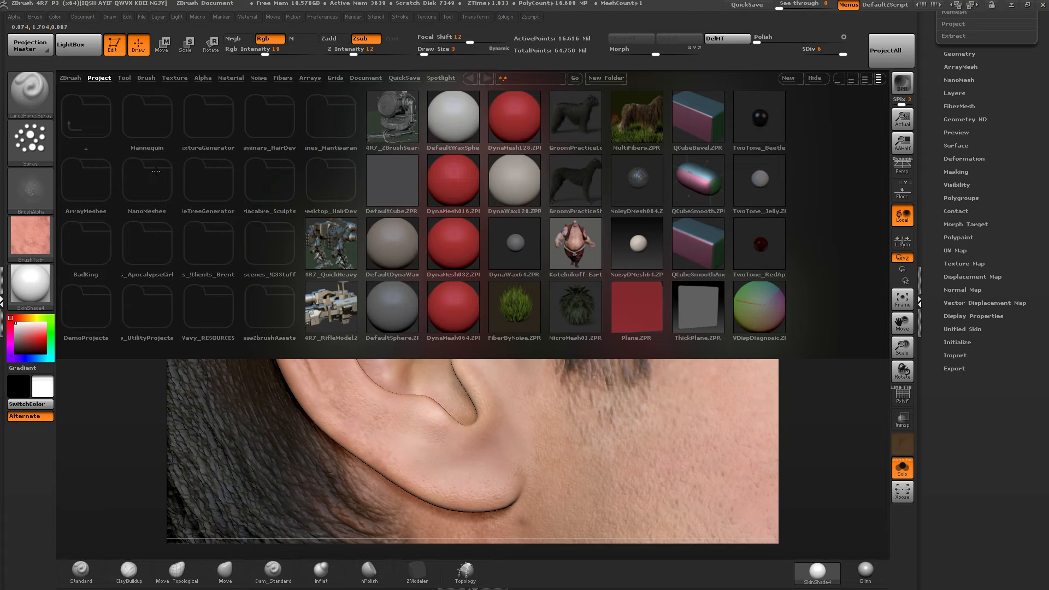
key(super)
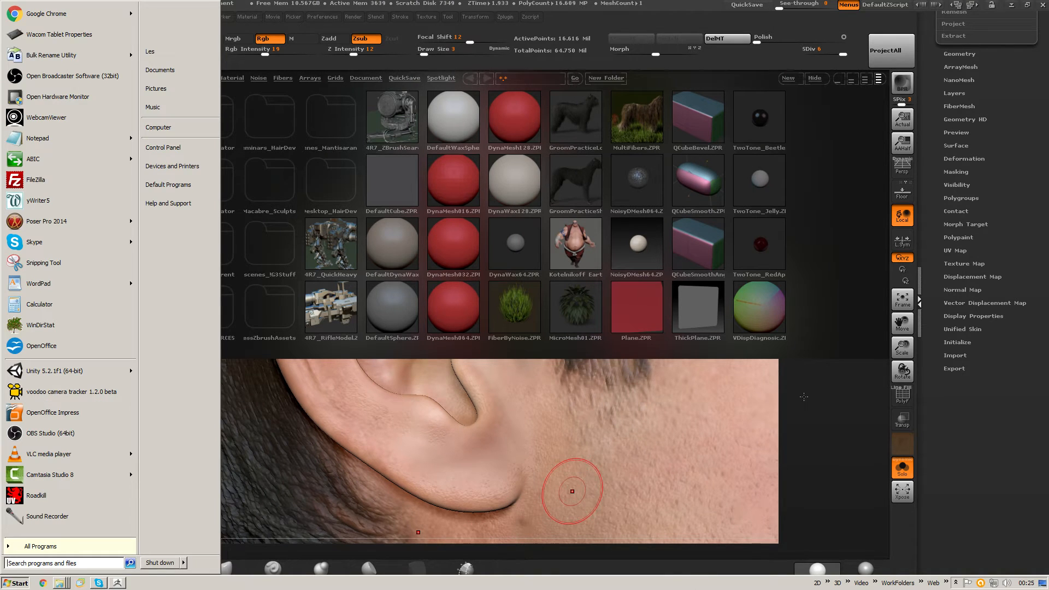
click(884, 437)
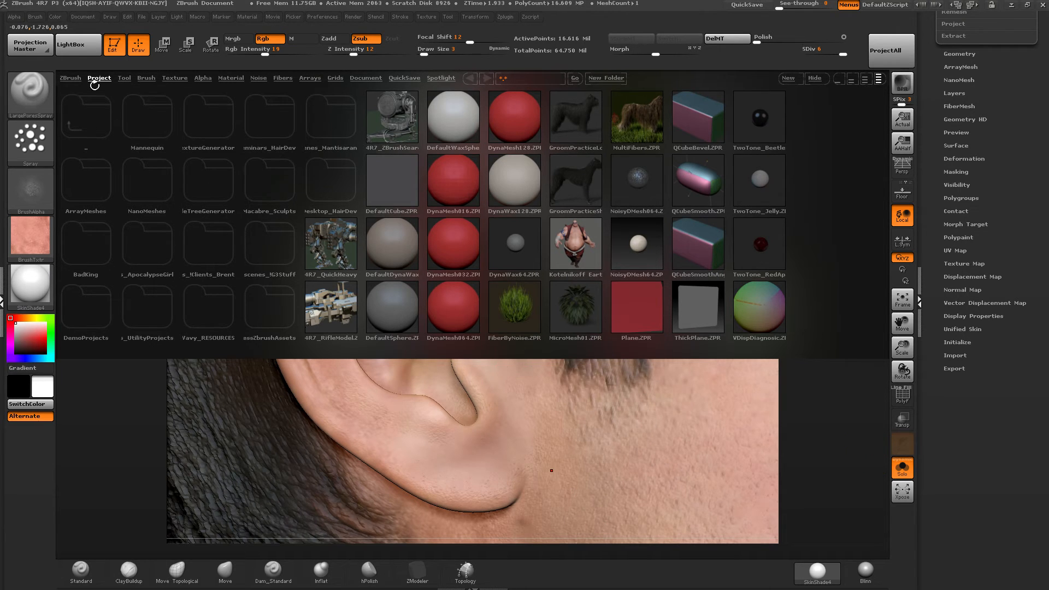
click(90, 108)
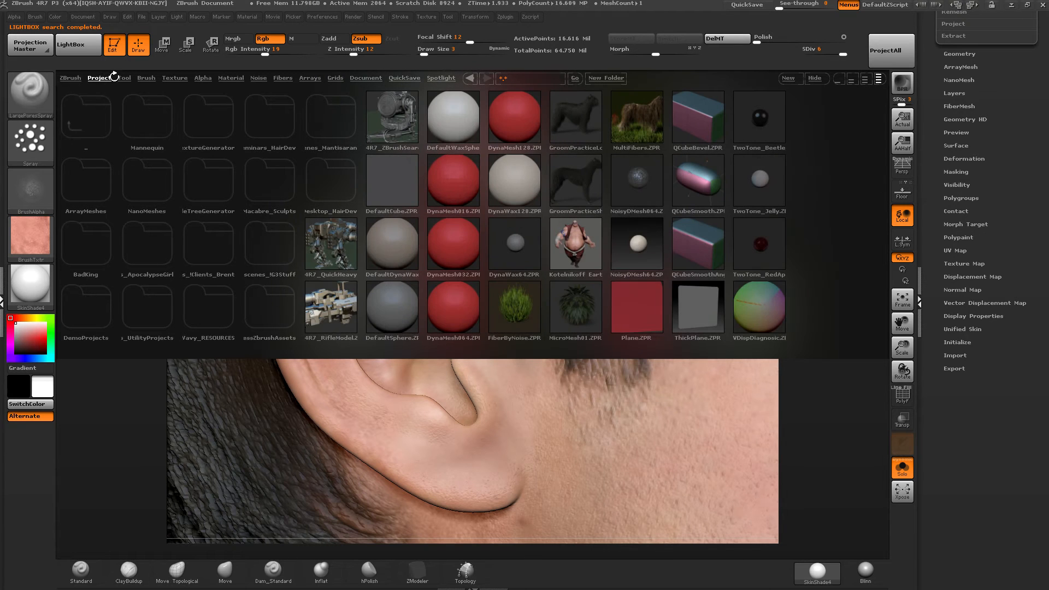
click(71, 78)
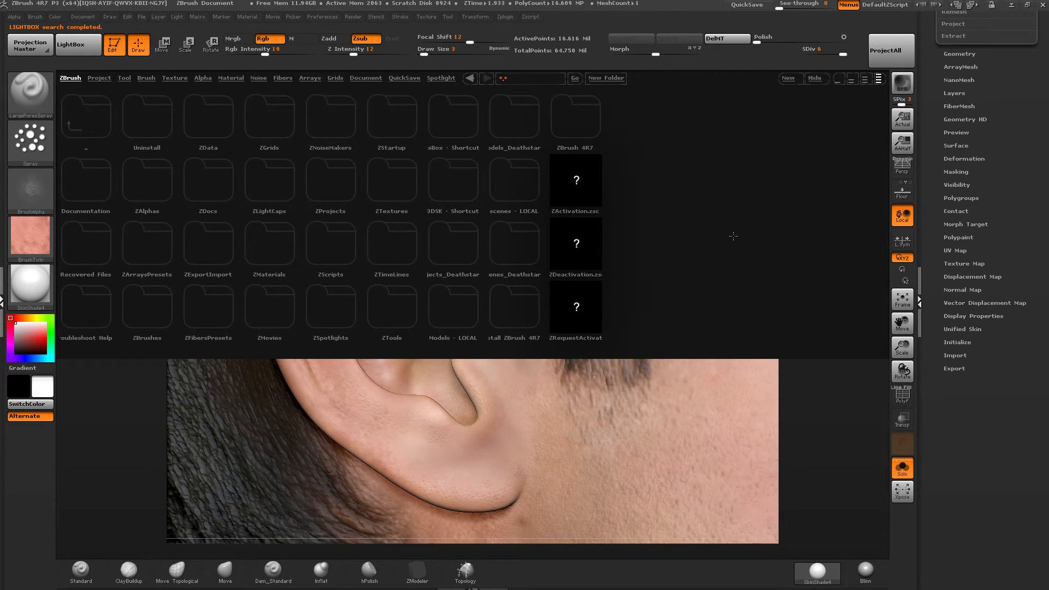
Open the installation folder through the file location in the properties of the ZBrush 4R7 64-bit shortcut, then cancel the properties.
key(super)
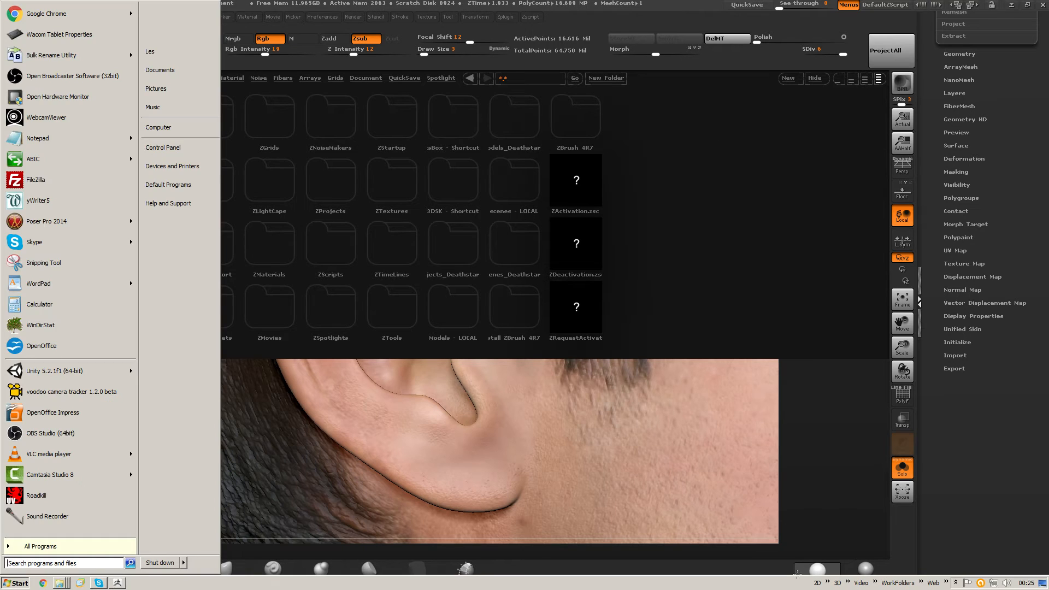
click(798, 584)
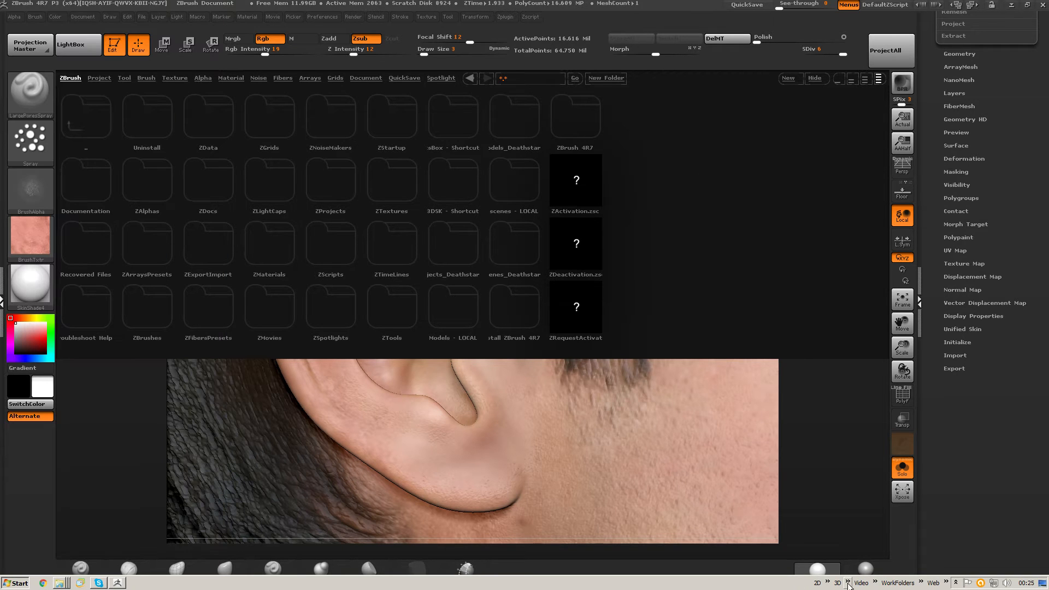
click(848, 582)
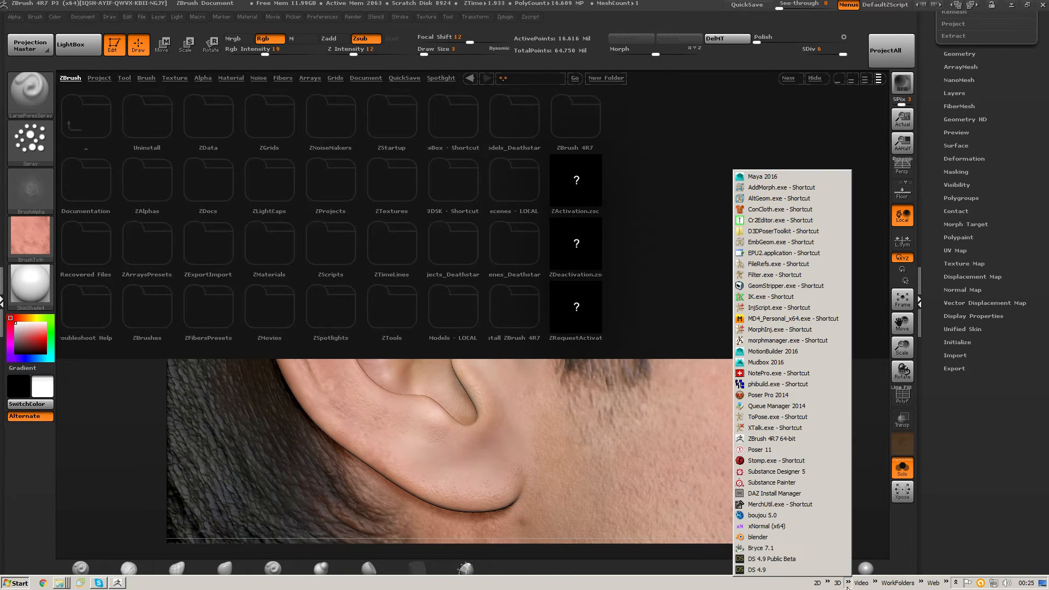
click(662, 585)
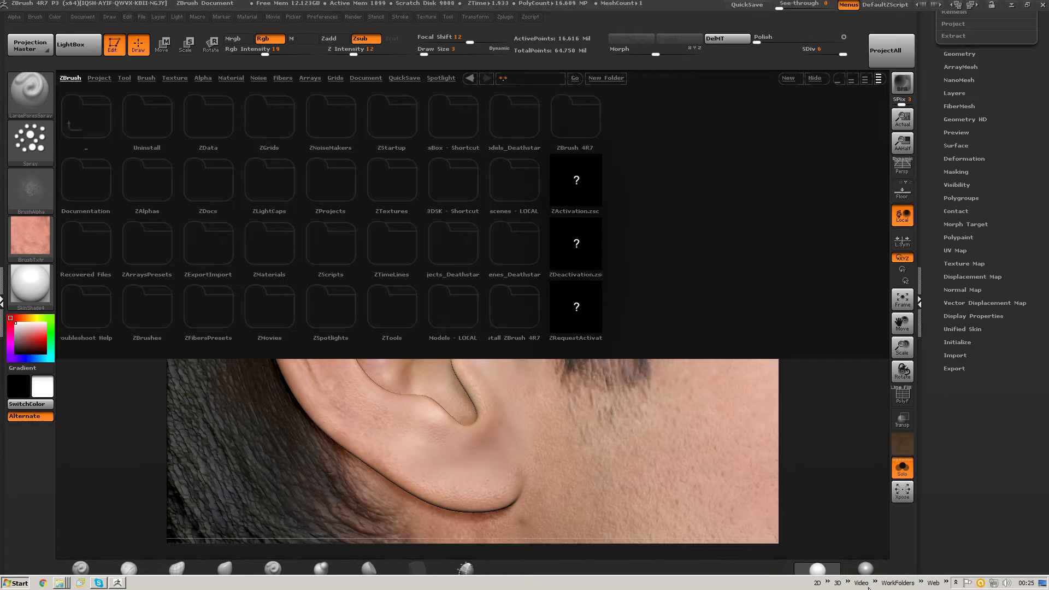
click(847, 583)
click(800, 589)
click(848, 583)
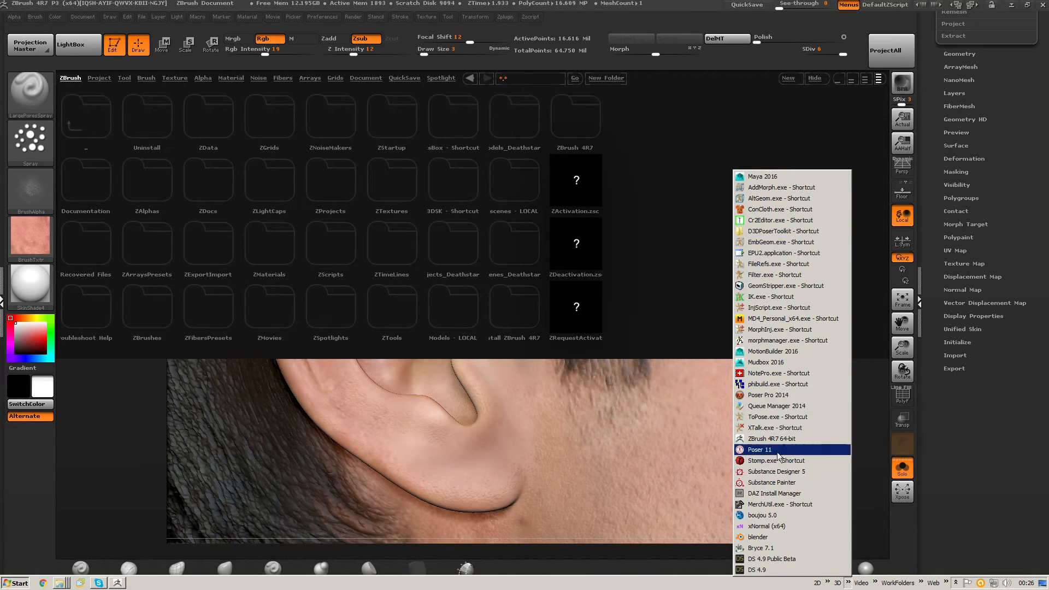
right_click(751, 445)
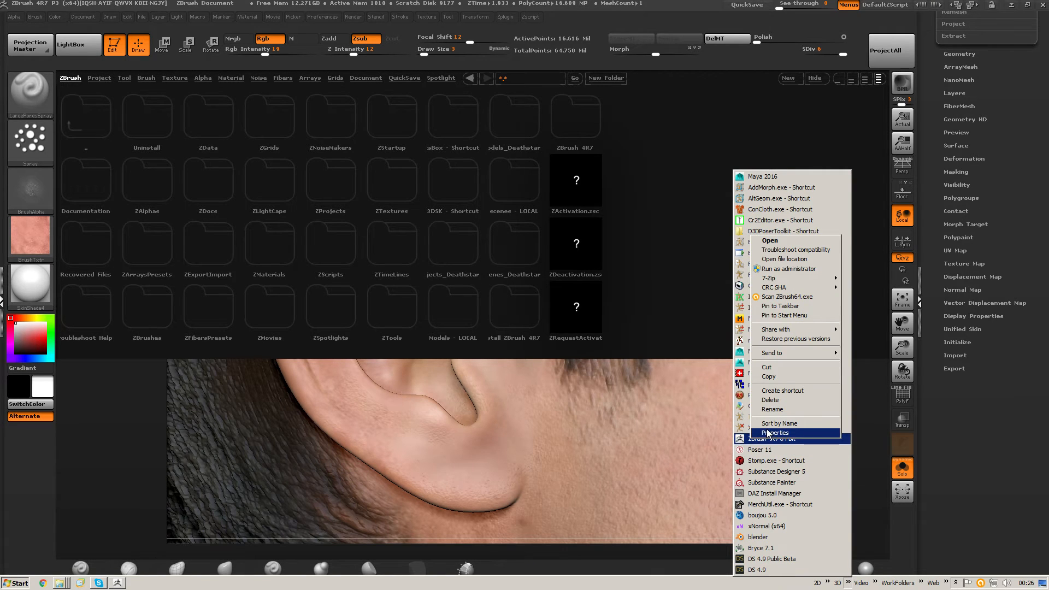
click(775, 433)
drag(831, 296, 793, 219)
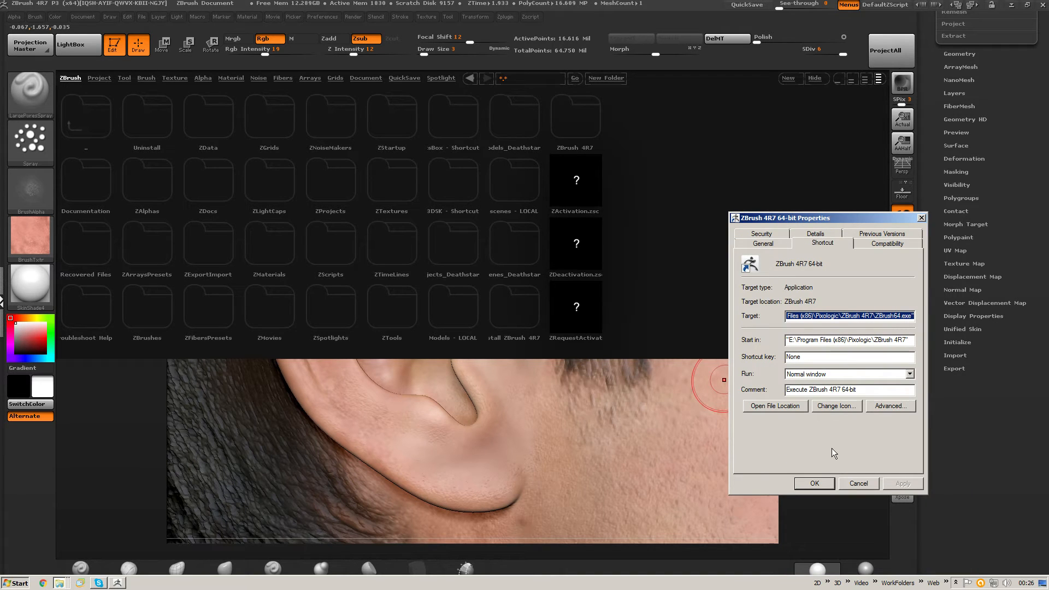
click(768, 407)
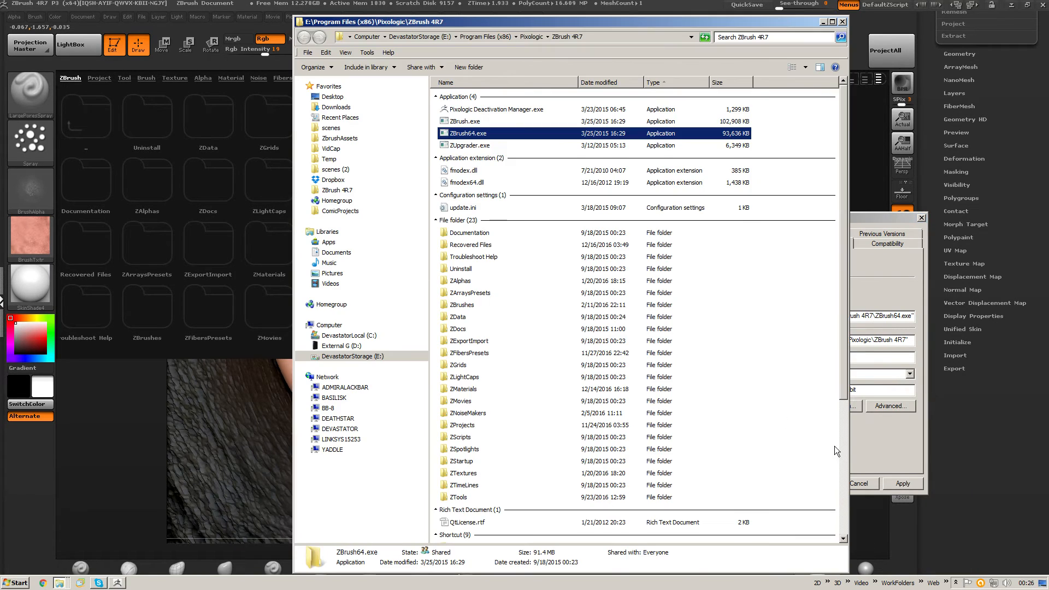
click(861, 483)
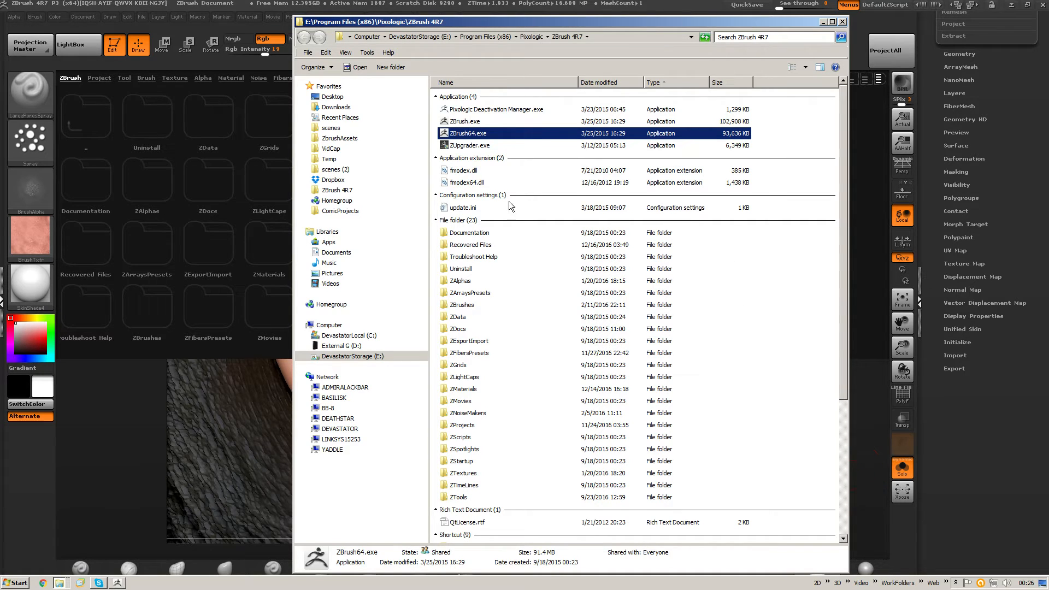
Examine the folder shortcuts stored in the ZBrush 4R7 installation folder.
drag(588, 22, 574, 18)
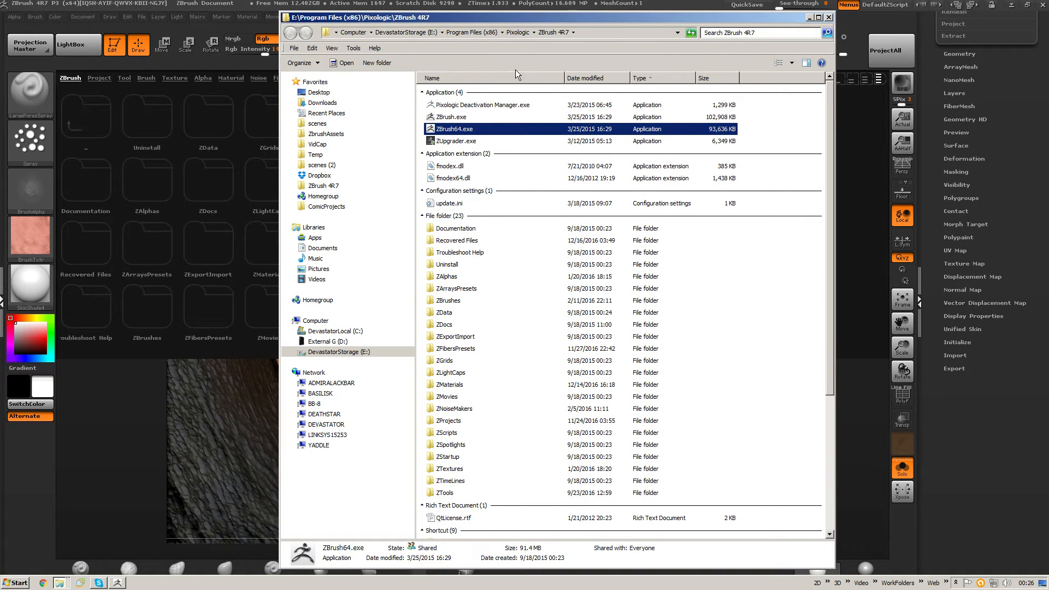
scroll(506, 227, down, 6)
scroll(524, 234, up, 6)
scroll(625, 263, down, 6)
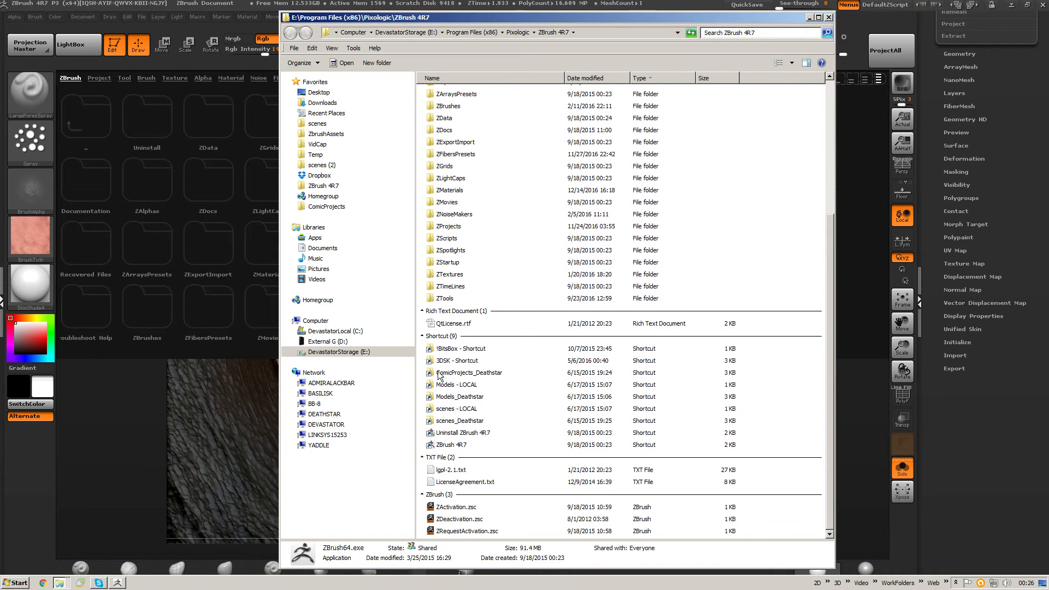
drag(424, 344, 497, 445)
click(753, 400)
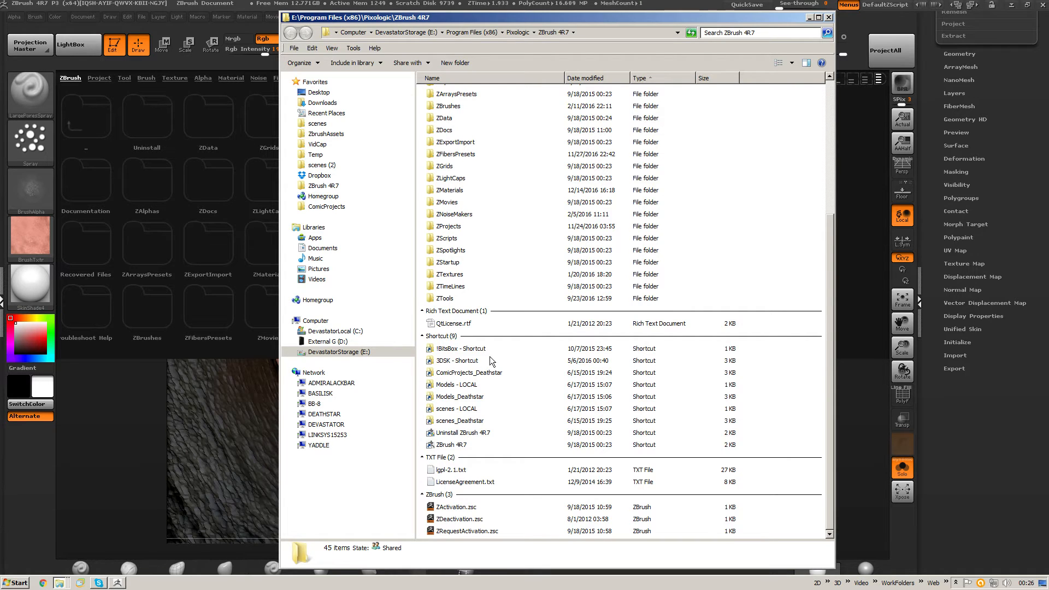
Switch to the SkinBrushPack file window, go up to its parent ZBrush folder and create a shortcut to SkinBrushPack.
key(alt+Tab)
key(alt+Tab)
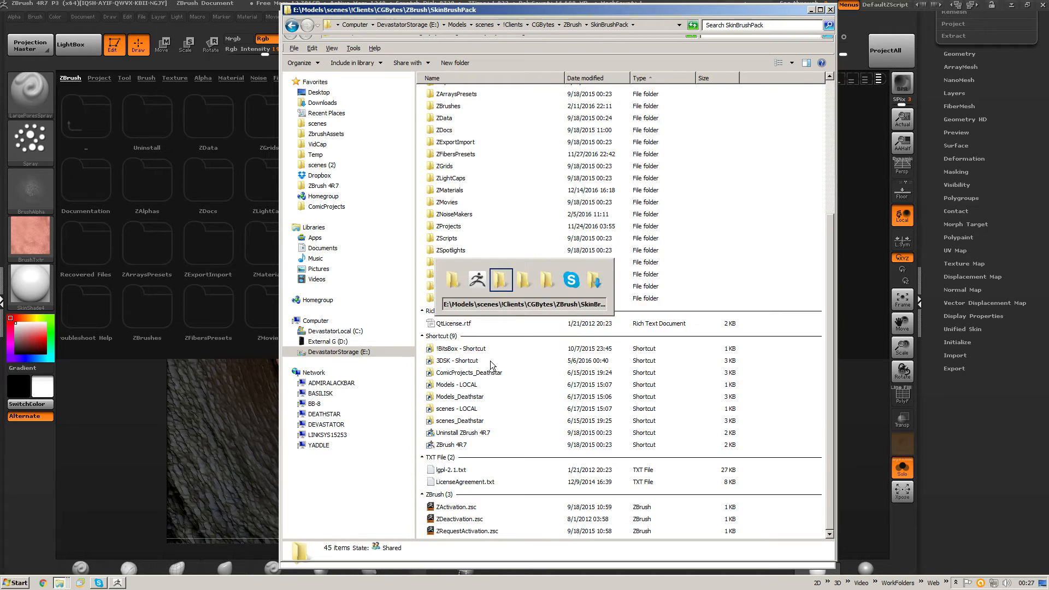
click(573, 25)
right_click(474, 103)
right_click(471, 97)
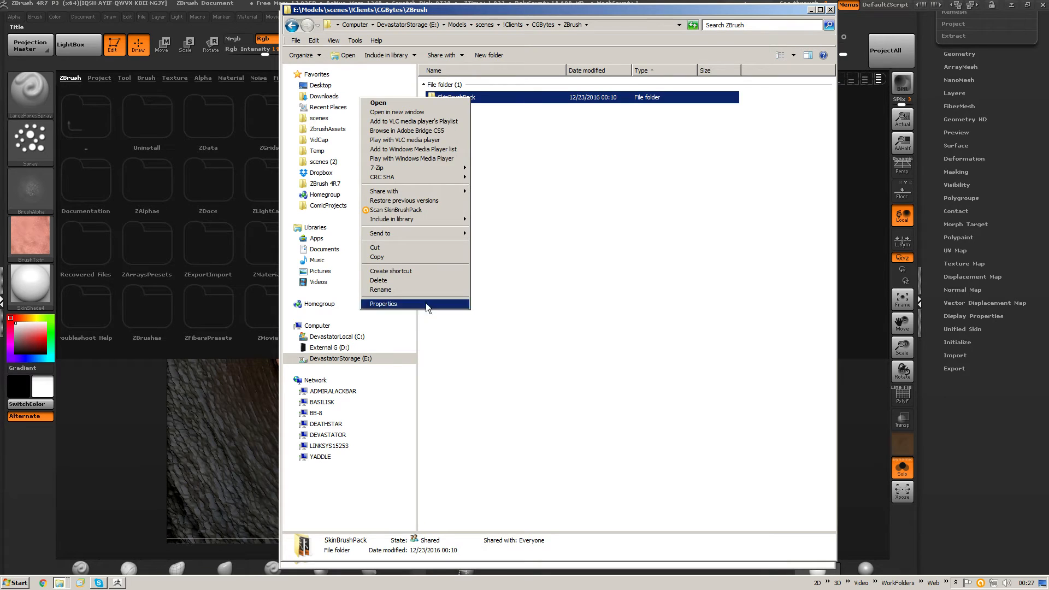
click(413, 271)
click(525, 171)
Place both file windows side by side and move the SkinBrushPack shortcut into the ZBrush 4R7 installation folder.
drag(524, 9, 804, 24)
click(735, 136)
drag(735, 136, 512, 452)
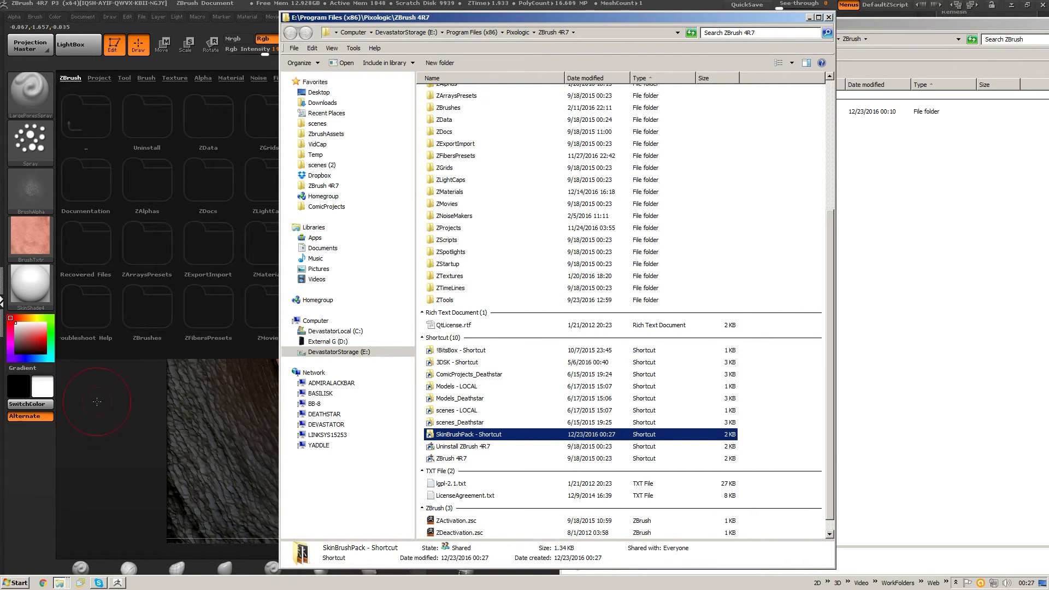
Switch back to ZBrush, refresh the ZBrush folder in LightBox and open the SkinBrushPack shortcut.
click(146, 454)
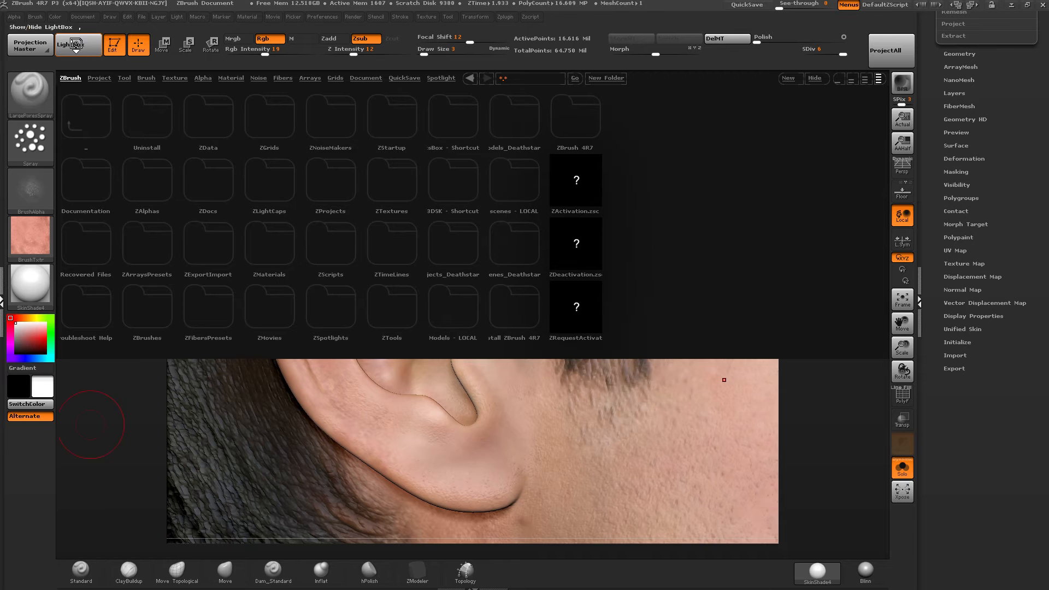
click(86, 53)
click(87, 54)
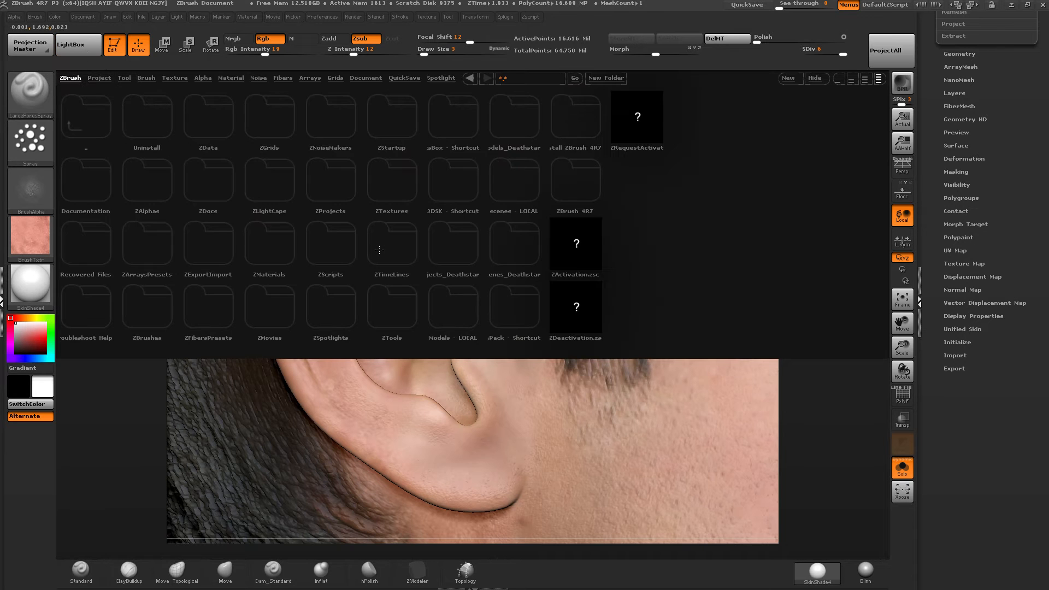
click(170, 78)
click(147, 79)
click(71, 78)
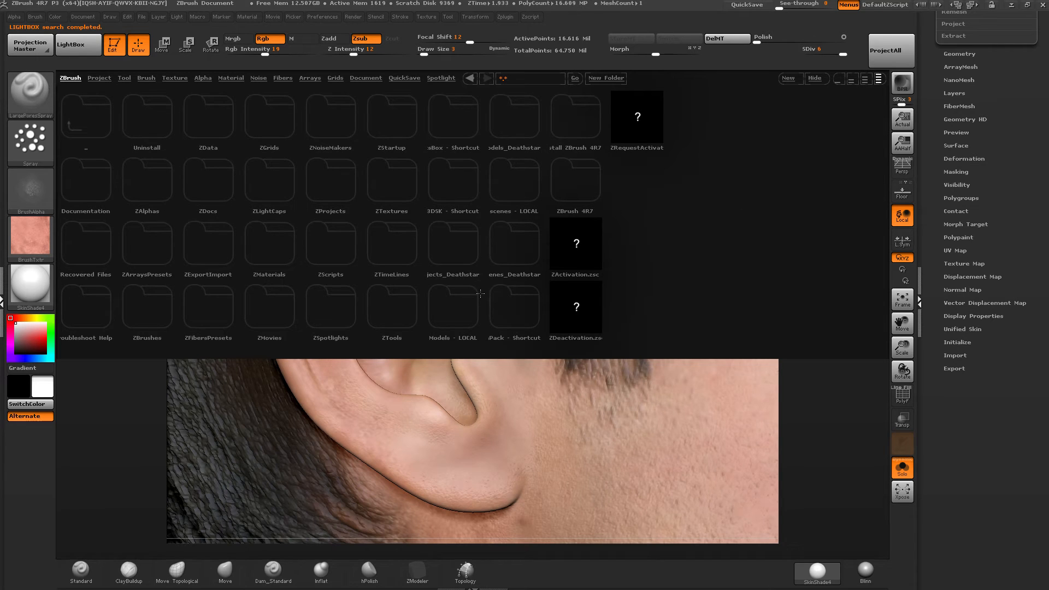
double_click(534, 300)
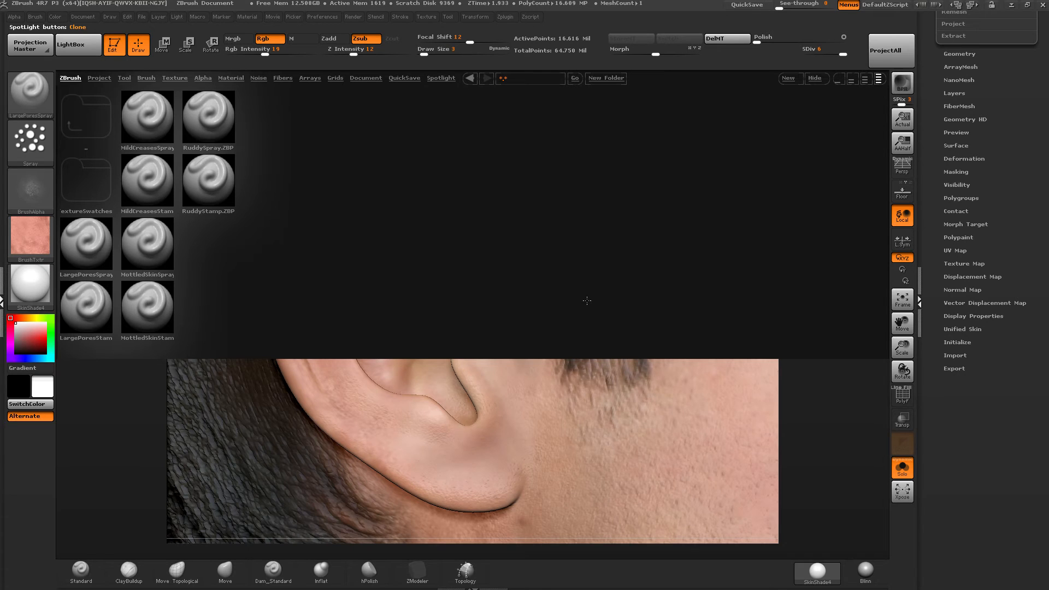
Look at the swatch images in the skin brush pack's texture swatches folder and return to the brushes.
key(alt+Tab)
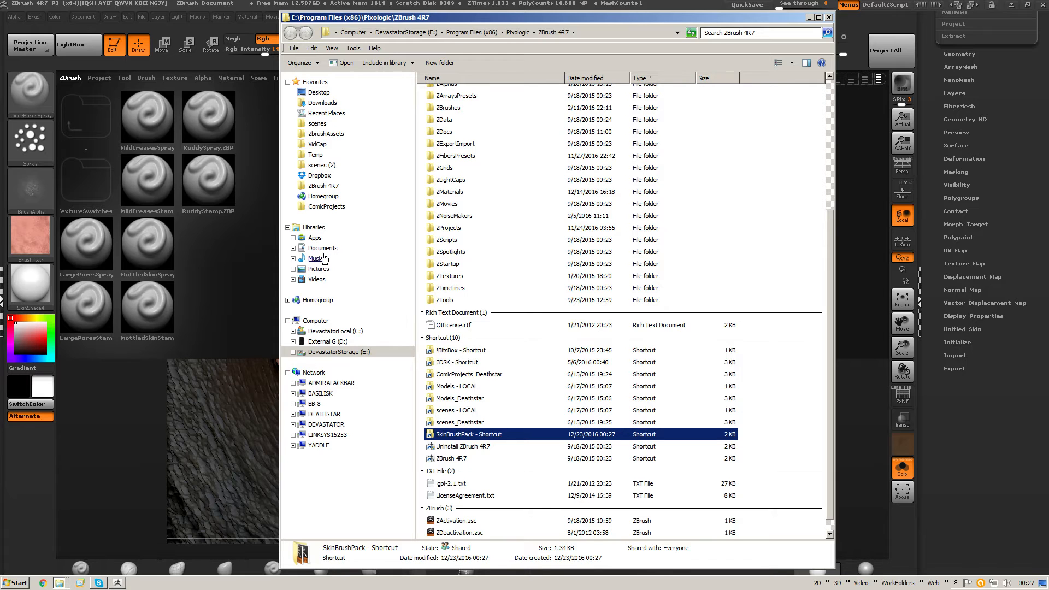
key(alt+Tab)
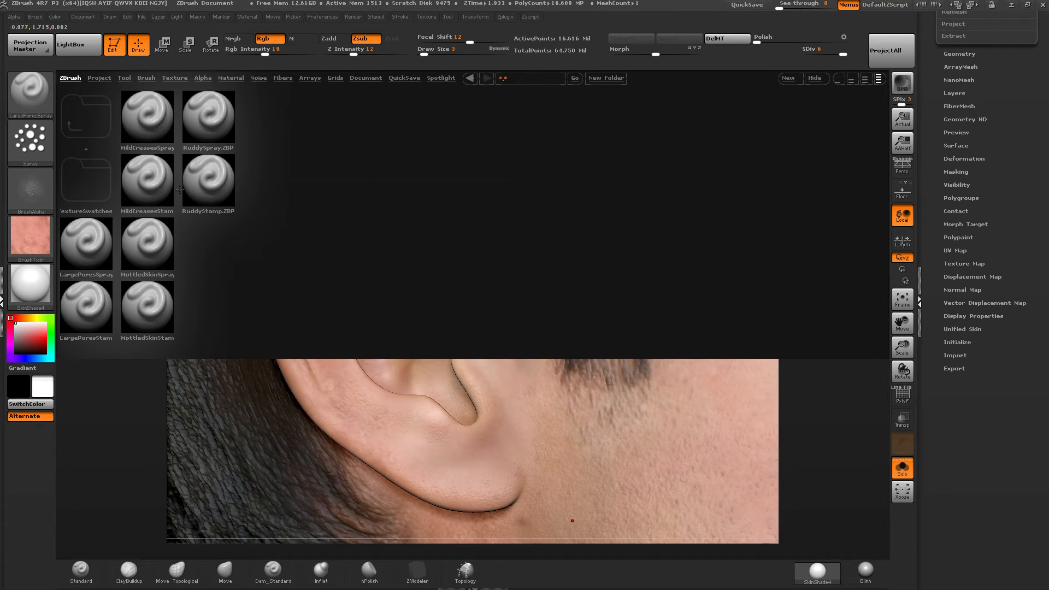
double_click(87, 181)
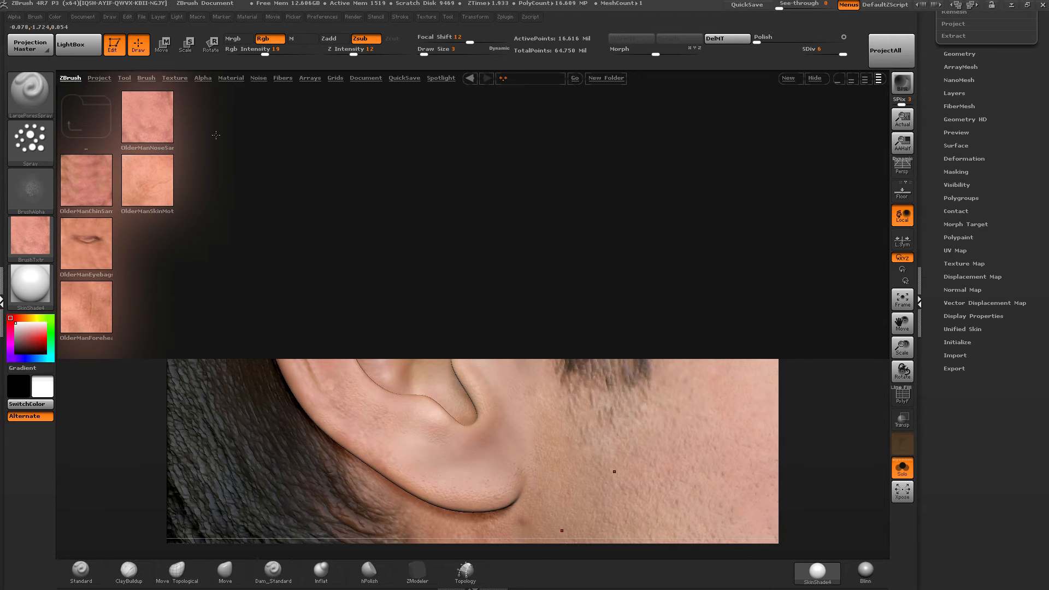
click(86, 116)
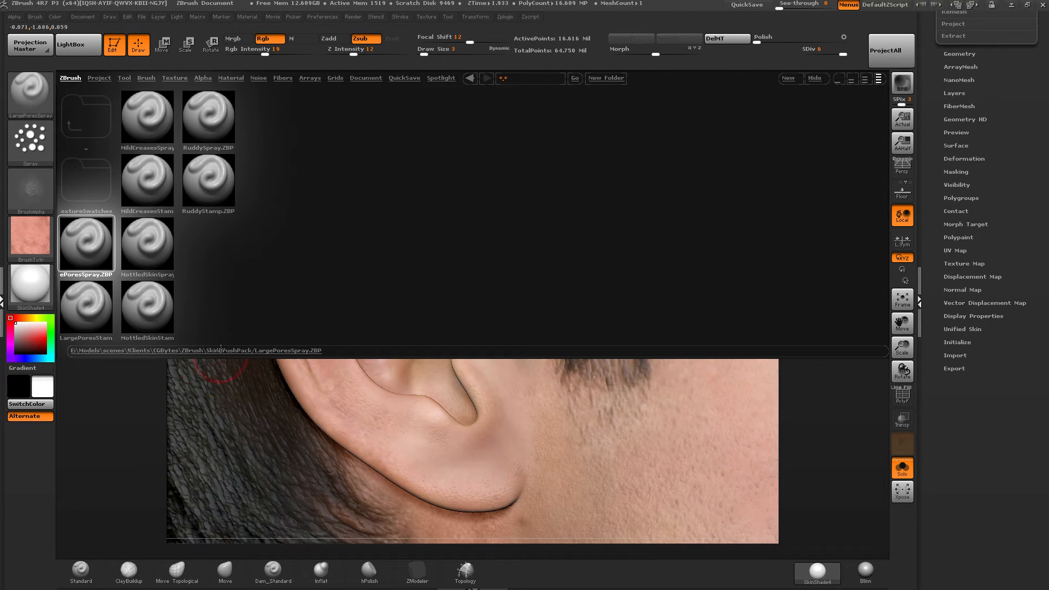
Load the LargePoresStamp brush from the skin brush pack and stamp pores over the temple beside the eye.
double_click(84, 316)
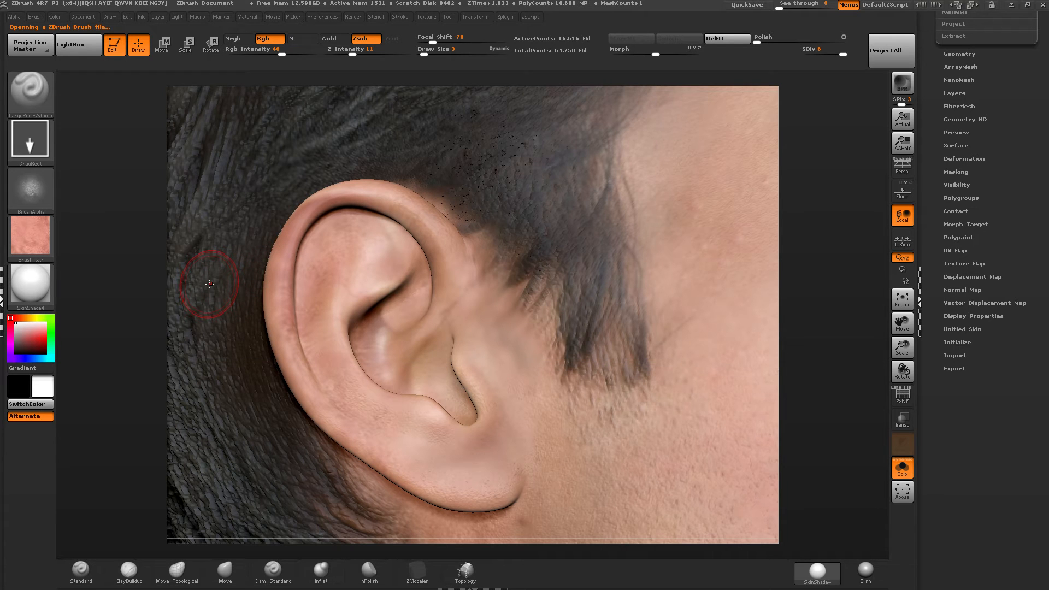
alt+right_drag(407, 208, 94, 202)
alt+right_drag(437, 230, 391, 348)
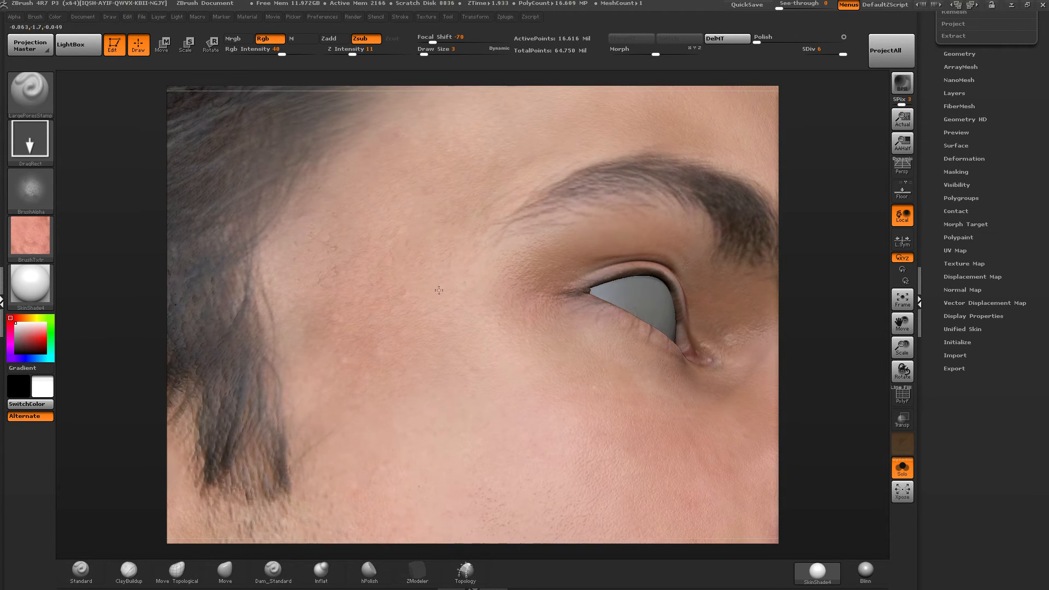
right_drag(438, 279, 440, 224)
right_drag(395, 288, 340, 340)
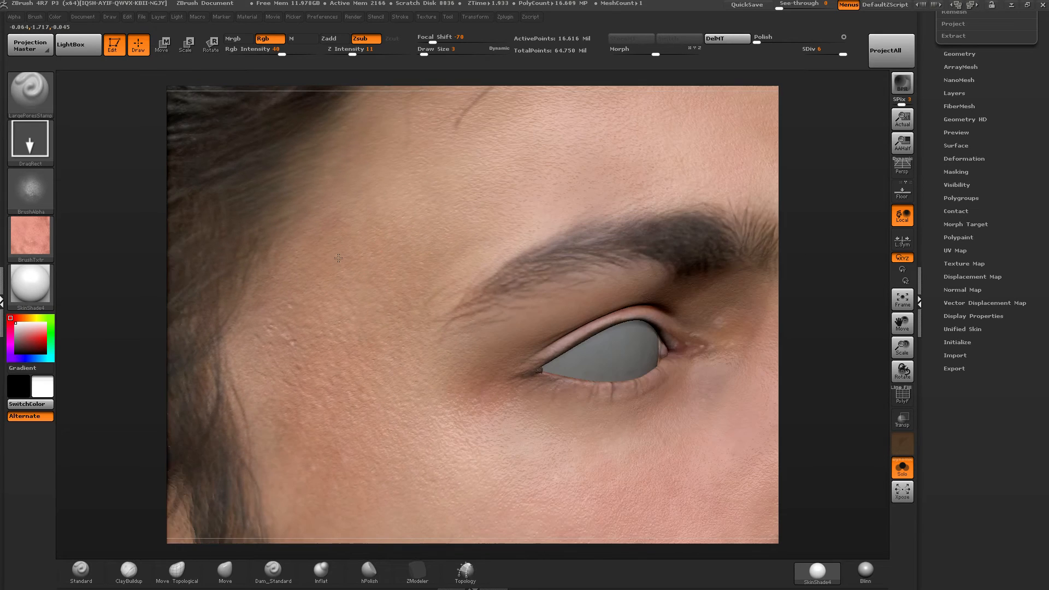
alt+right_drag(379, 258, 285, 316)
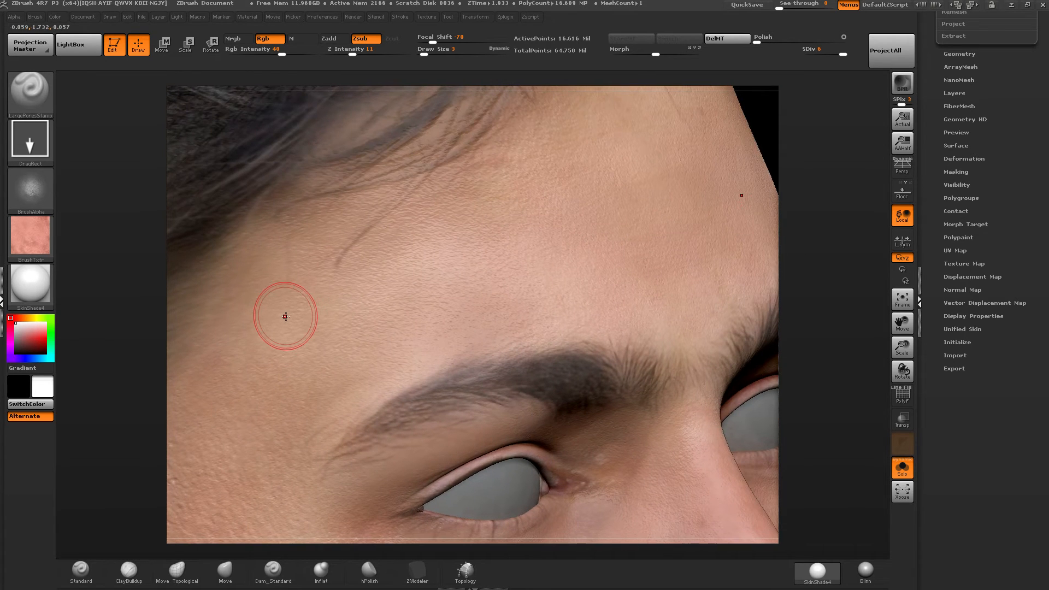
Raise the Rgb Intensity to 91 and stamp large pores across the forehead up to the hairline.
click(310, 53)
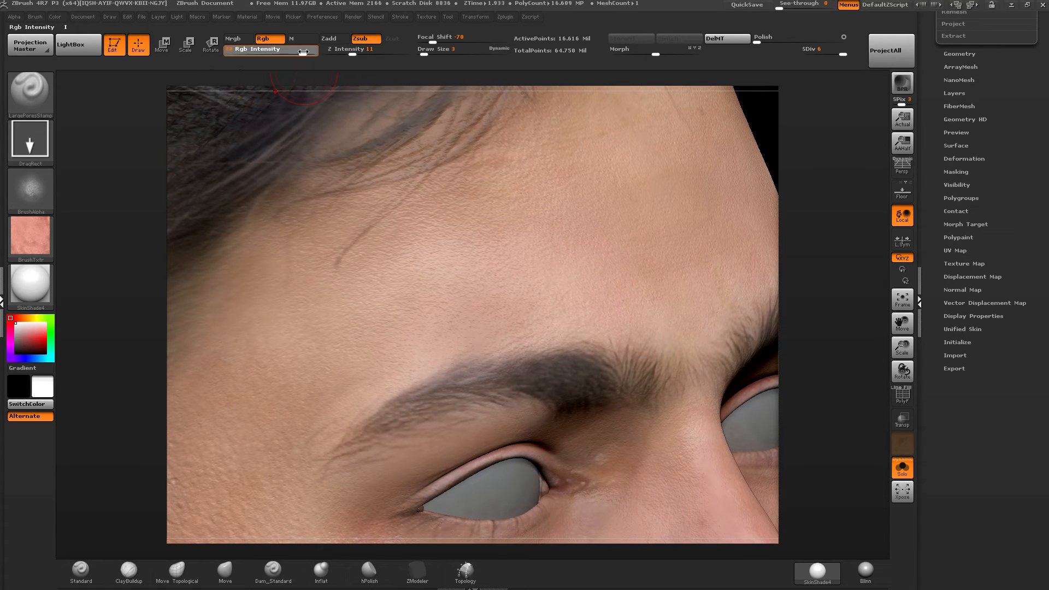
right_drag(464, 198, 389, 251)
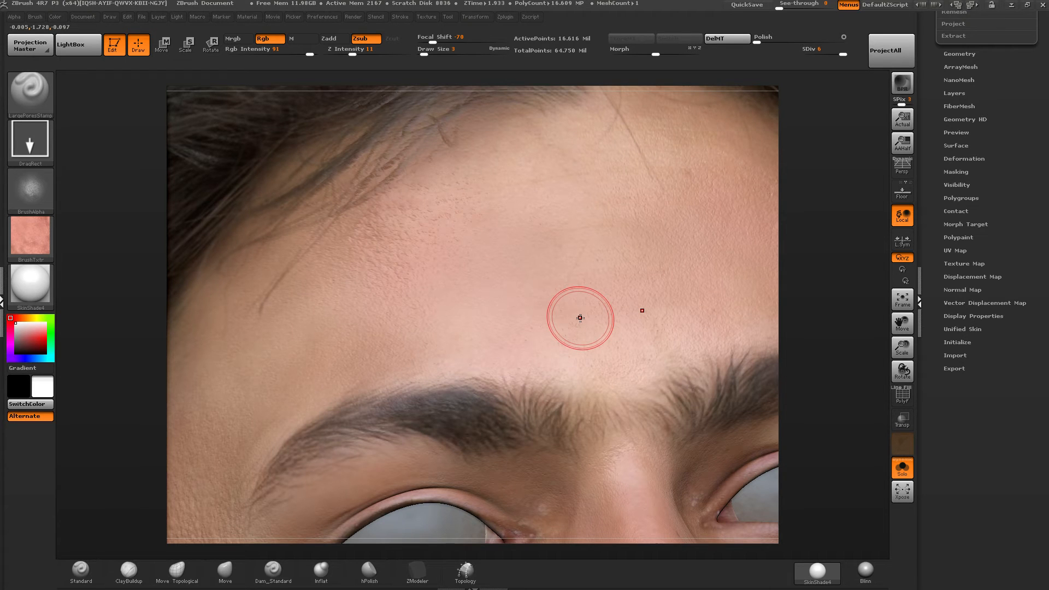
alt+right_drag(579, 318, 423, 340)
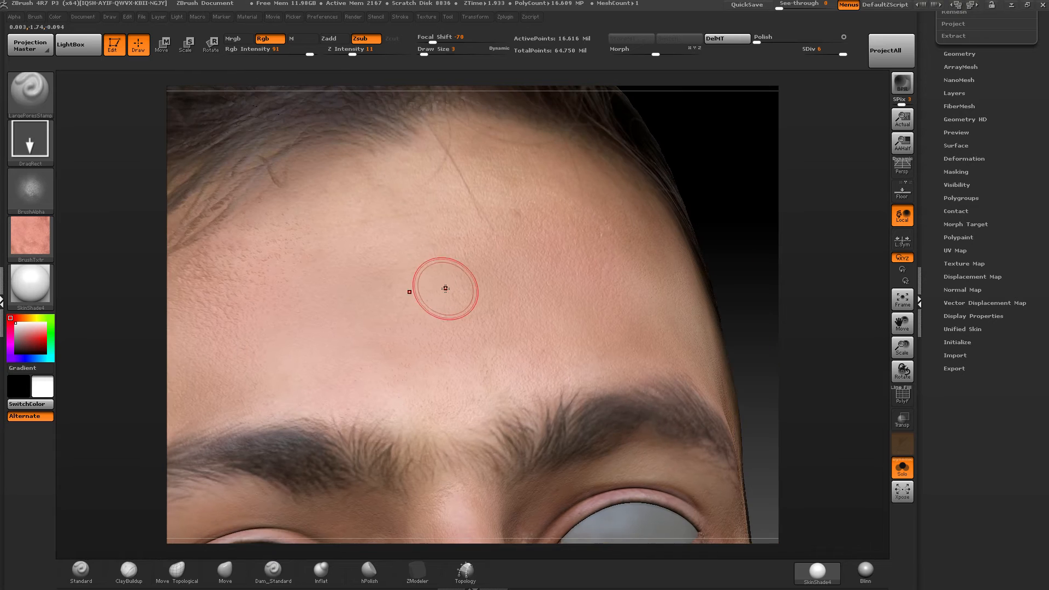
right_drag(441, 288, 462, 294)
alt+right_drag(607, 260, 296, 306)
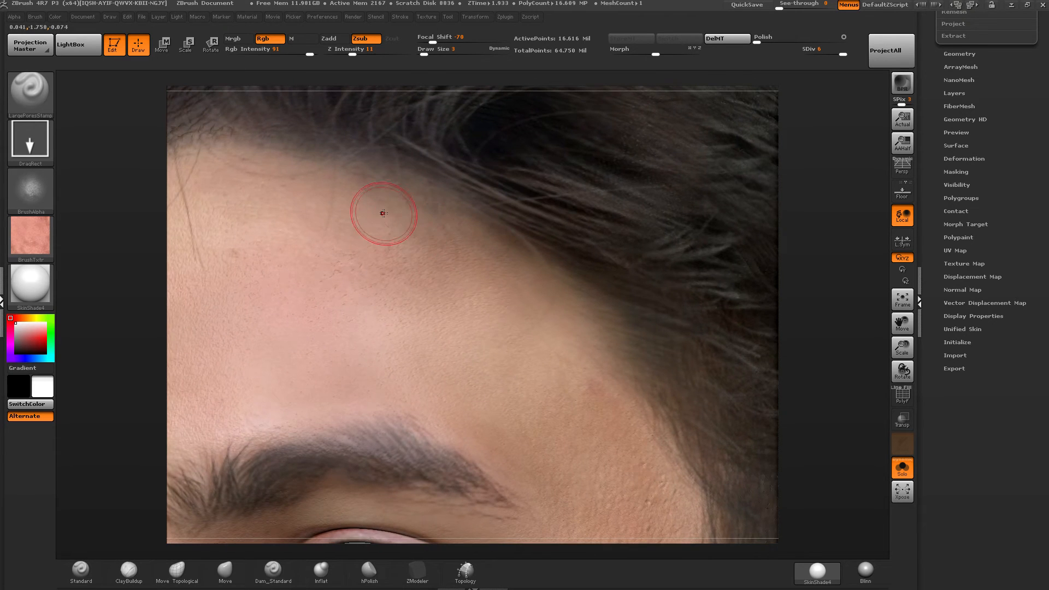
drag(384, 213, 439, 251)
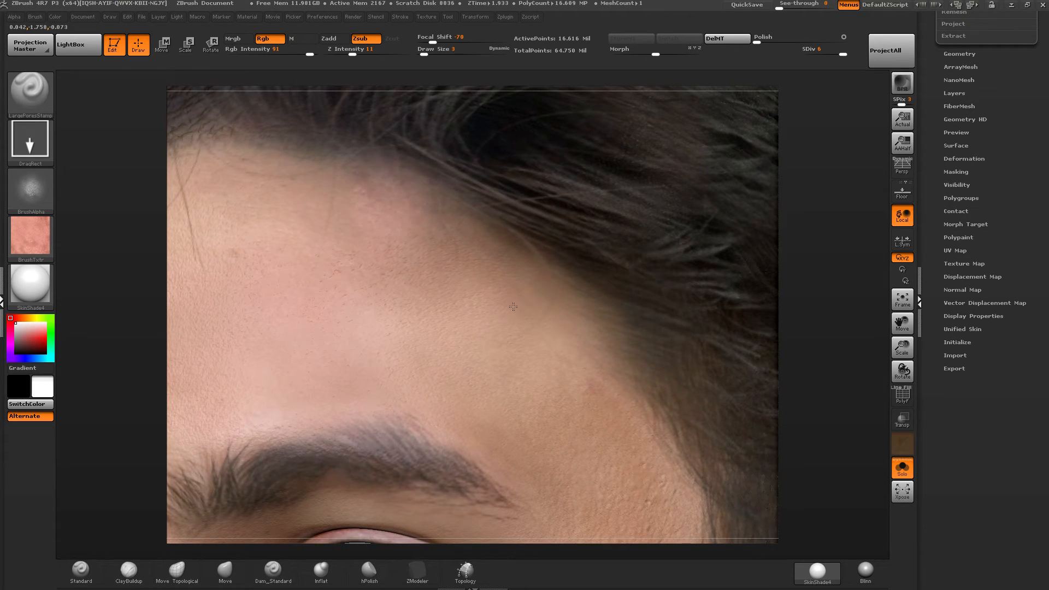
Stamp large pores over the opposite temple, between the outer eyebrow and the hairline.
mouse_move(575, 385)
alt+right_down()
mouse_move(489, 183)
mouse_move(510, 286)
alt+right_up()
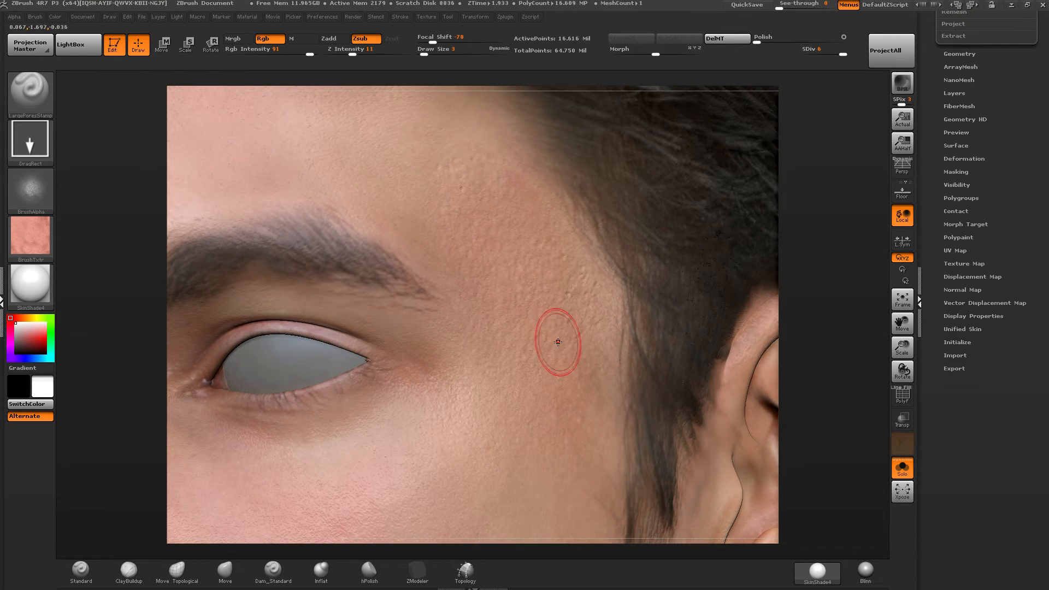
right_drag(555, 344, 524, 296)
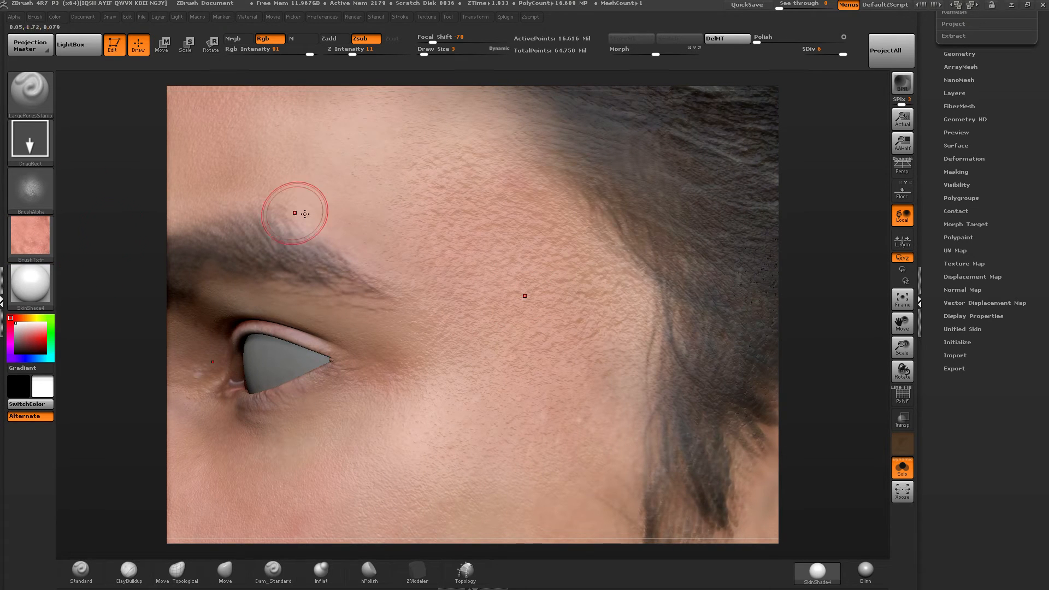
right_drag(445, 254, 347, 183)
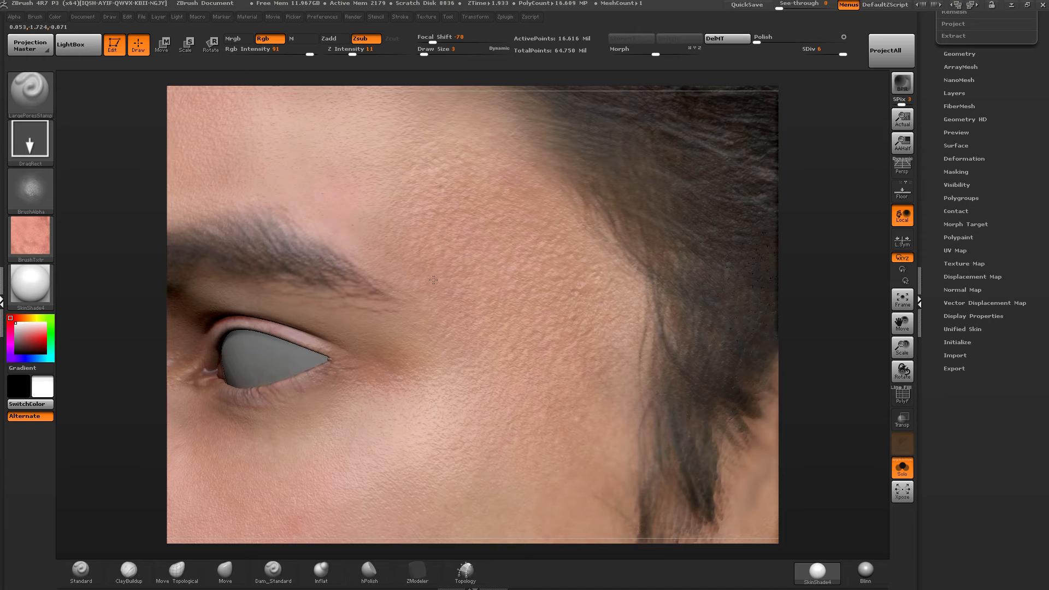
drag(468, 362, 493, 384)
mouse_move(493, 377)
ctrl+right_down()
mouse_move(490, 248)
mouse_move(527, 74)
ctrl+right_up()
ctrl+right_drag(438, 281, 406, 324)
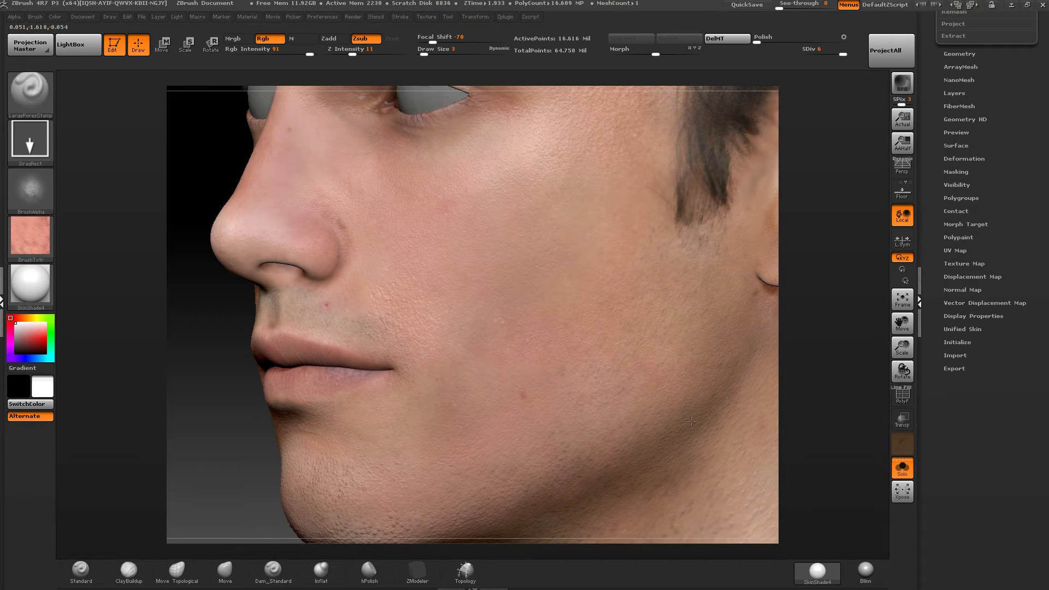
Stamp large pores over the cheeks, the jaw and the skin around the mouth.
drag(691, 421, 695, 422)
drag(441, 388, 476, 358)
drag(555, 216, 575, 203)
right_drag(474, 286, 630, 251)
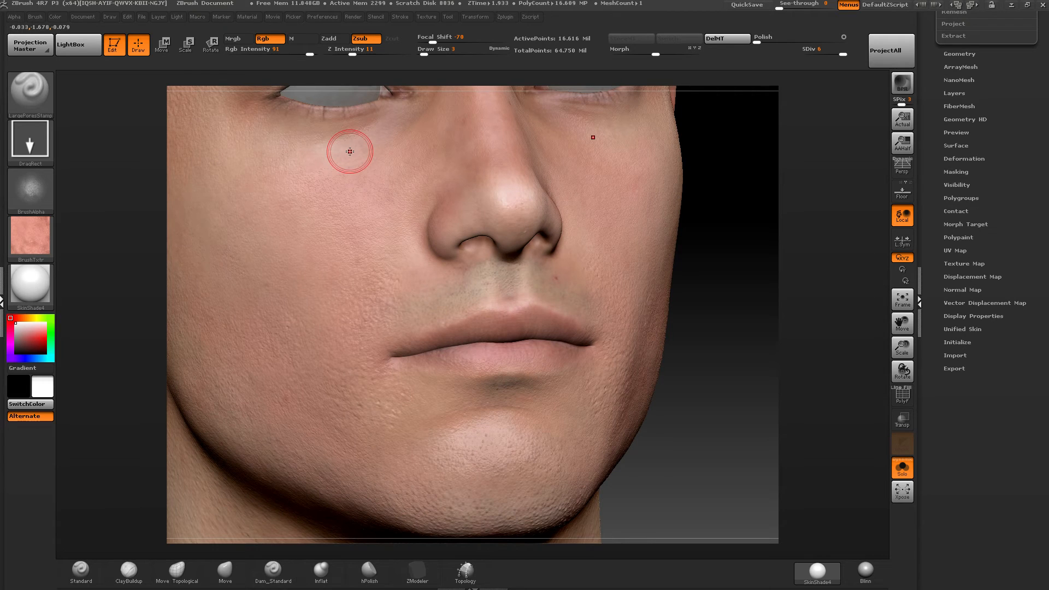
Load the MildCreasesSpray brush from the skin brush pack, set Draw Size to 14 and spray creases below the collarbone.
click(88, 48)
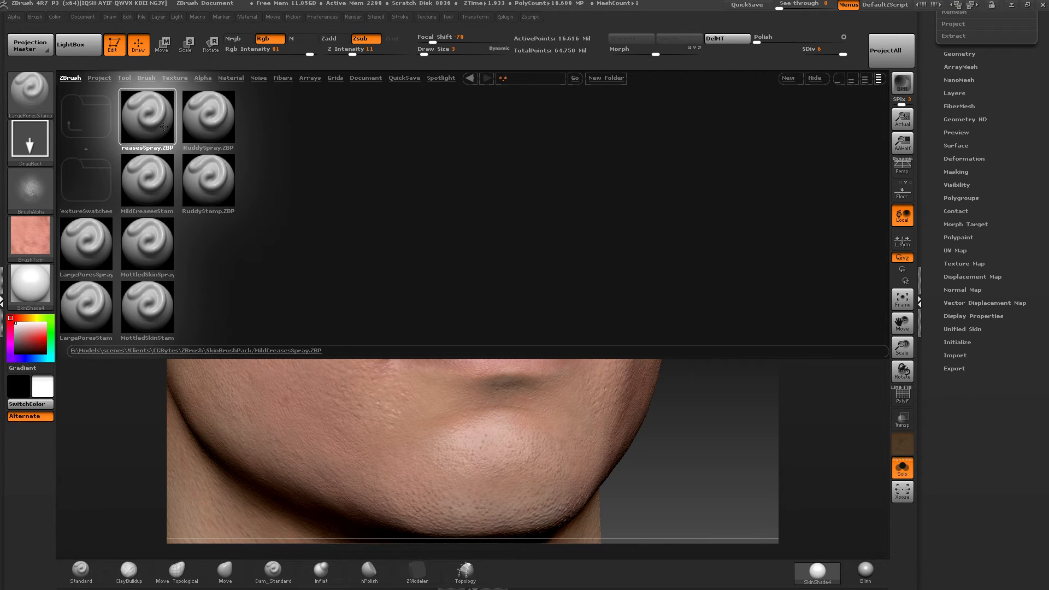
double_click(150, 119)
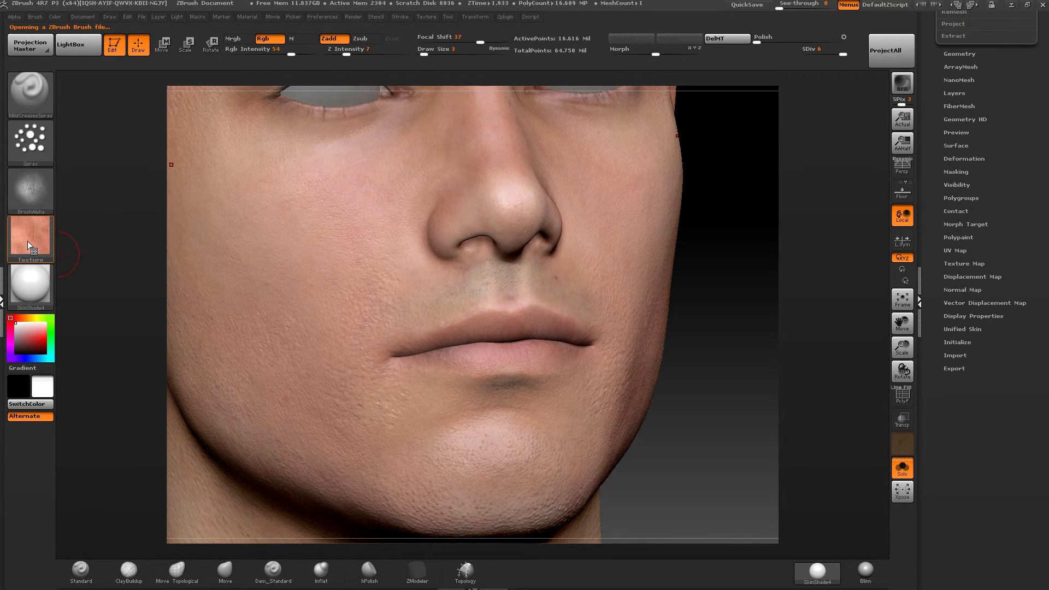
alt+right_drag(438, 280, 546, 328)
alt+right_drag(416, 530, 530, 206)
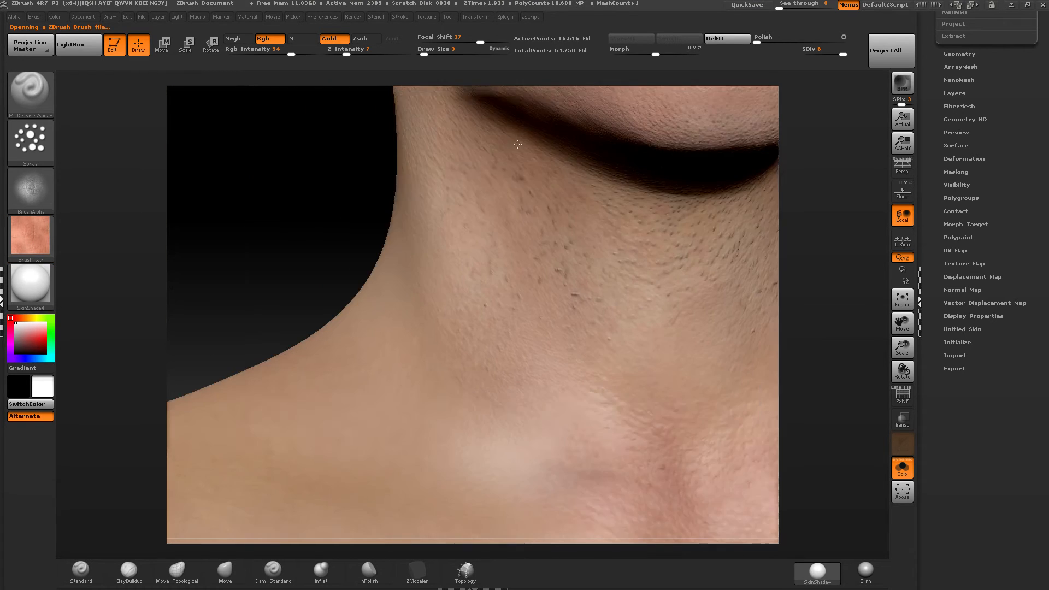
alt+right_drag(435, 451, 457, 286)
alt+right_drag(471, 329, 471, 322)
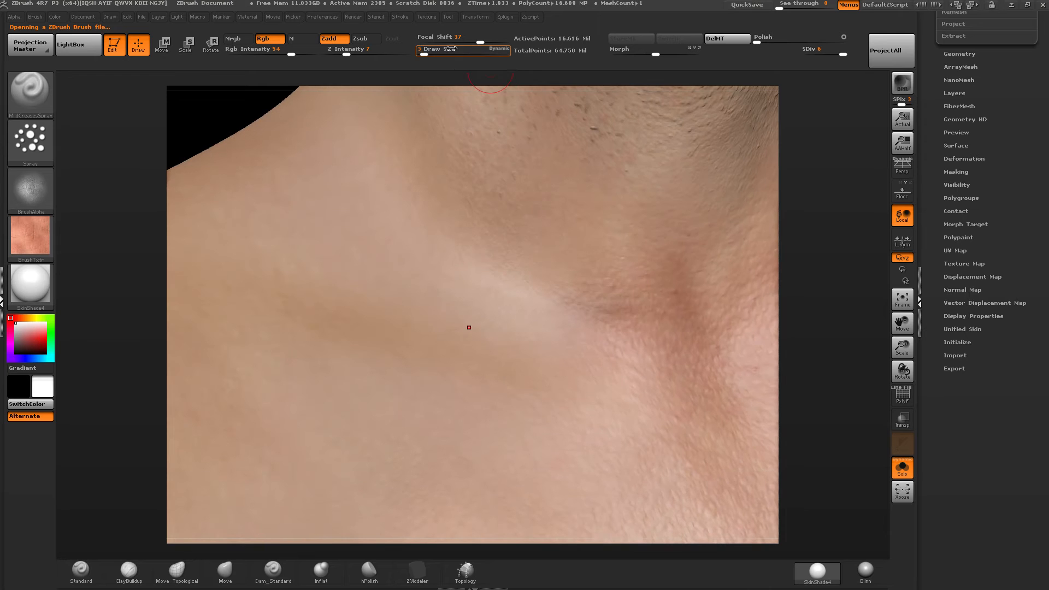
drag(424, 54, 430, 54)
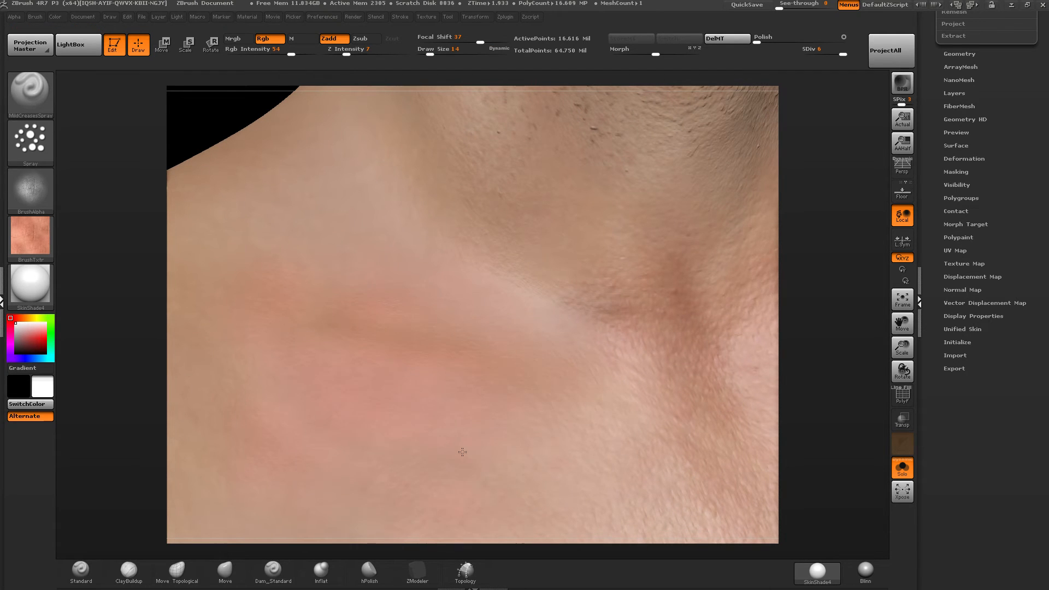
mouse_move(397, 359)
alt+right_down()
mouse_move(438, 253)
mouse_move(432, 283)
alt+right_up()
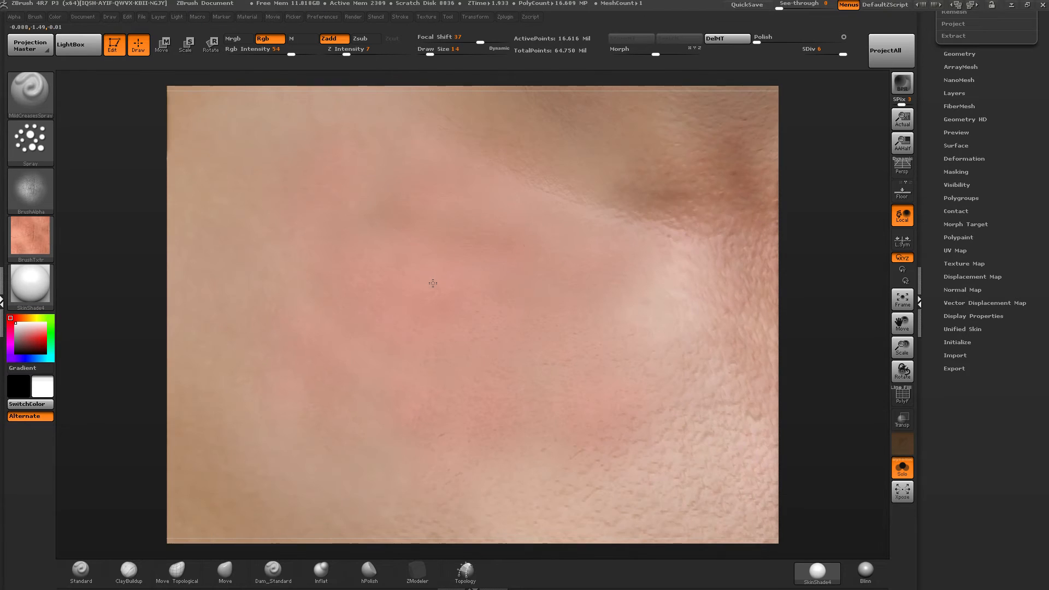
Set the Z Intensity to 9 and spray mild creases over the upper chest toward the shoulder and armpit.
alt+right_drag(439, 163, 456, 191)
drag(346, 51, 349, 51)
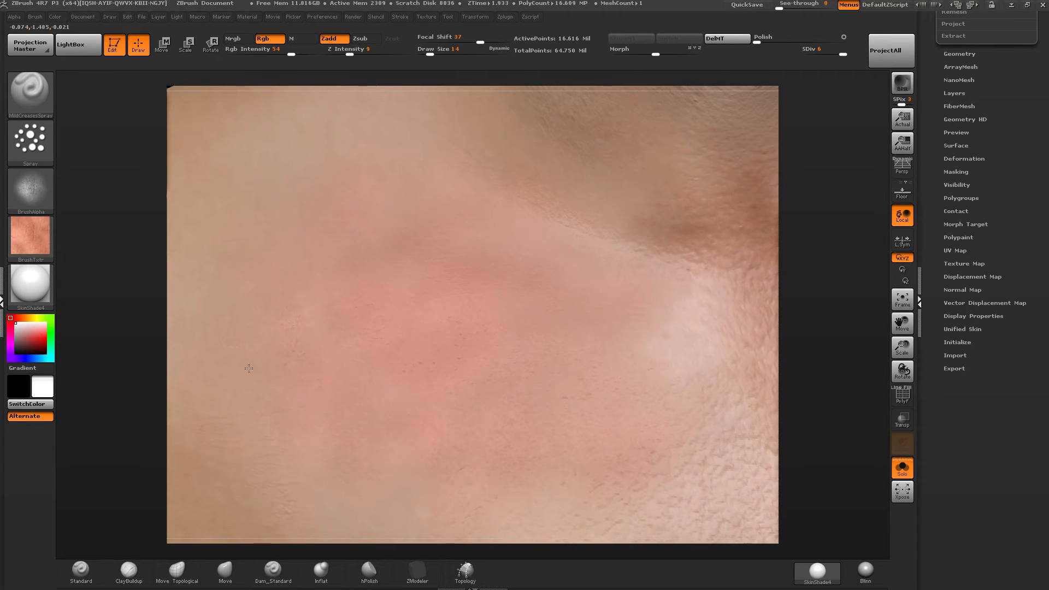
drag(248, 368, 245, 372)
alt+right_drag(321, 388, 524, 321)
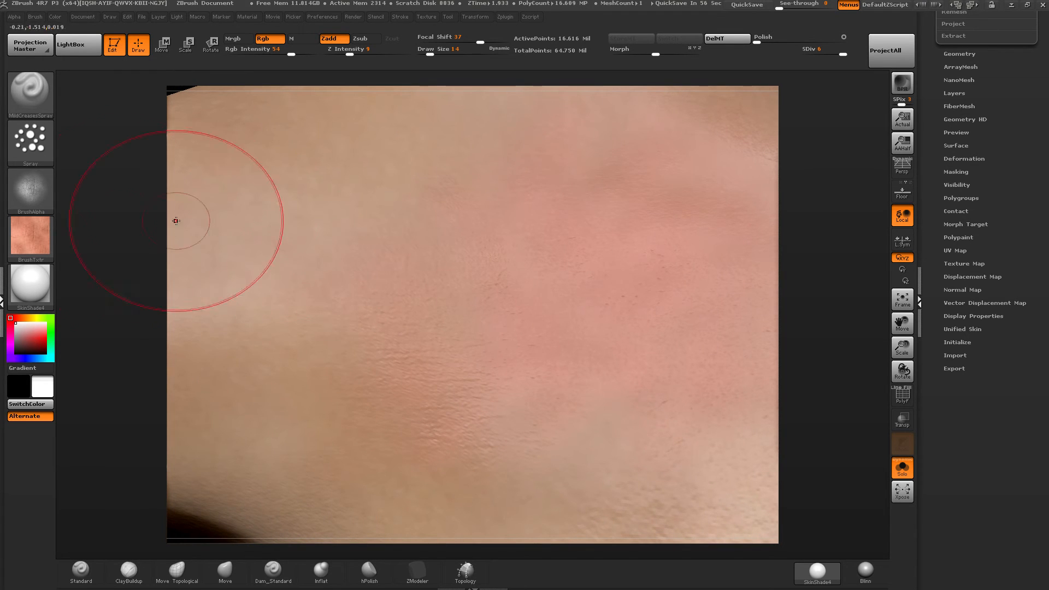
mouse_move(38, 241)
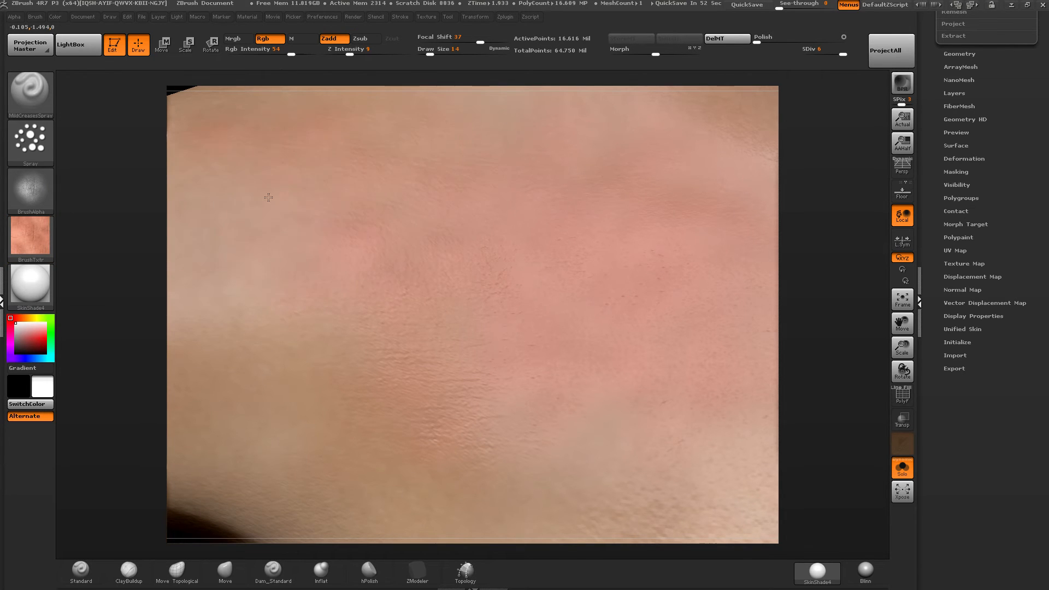
mouse_move(269, 198)
mouse_down()
mouse_move(321, 178)
mouse_move(556, 224)
mouse_up()
mouse_move(515, 369)
alt+right_down()
mouse_move(417, 284)
mouse_move(321, 254)
alt+right_up()
mouse_move(490, 219)
mouse_down()
mouse_move(382, 307)
mouse_move(332, 391)
mouse_up()
ctrl+right_drag(443, 358, 465, 219)
mouse_move(546, 321)
mouse_down()
mouse_move(470, 372)
mouse_move(439, 317)
mouse_up()
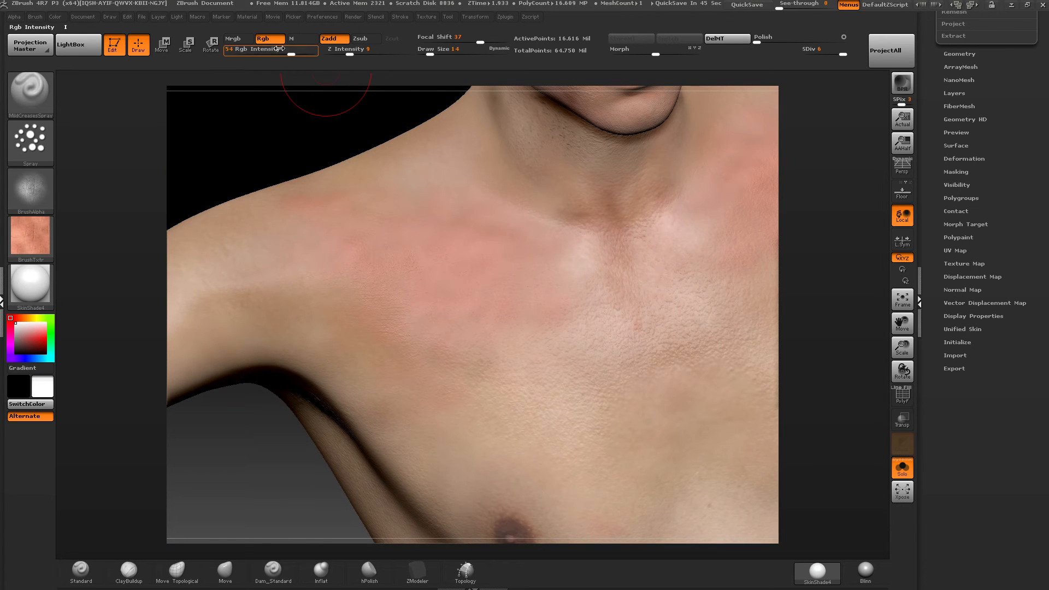
Spray mild creases over the chest with Draw Size 26 and Z Intensity 10, using Rgb Intensity 28 first and 57 for the following strokes.
click(274, 52)
drag(351, 52, 349, 52)
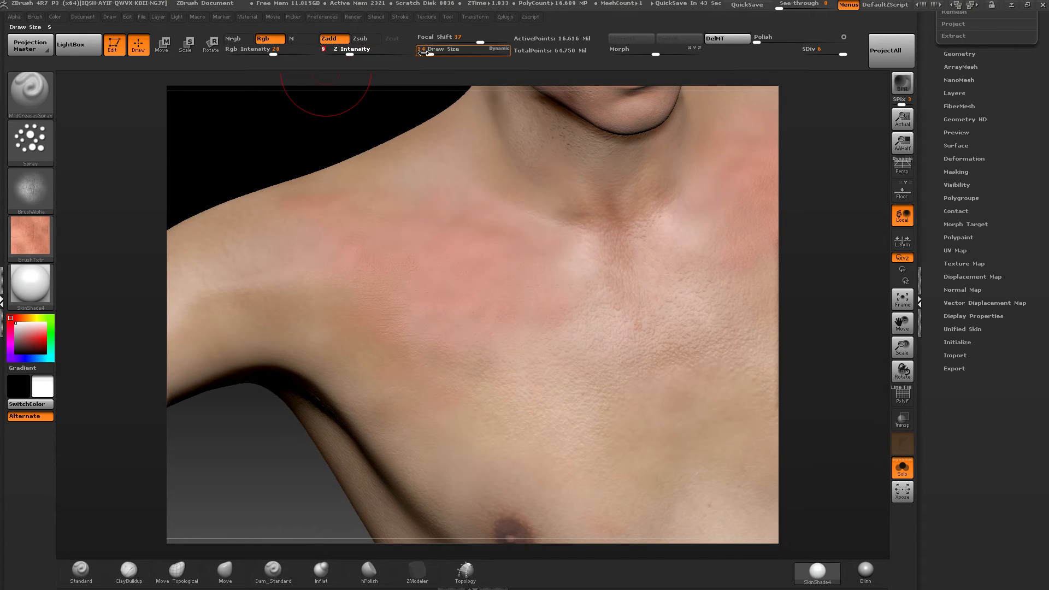
drag(430, 53, 434, 52)
click(351, 54)
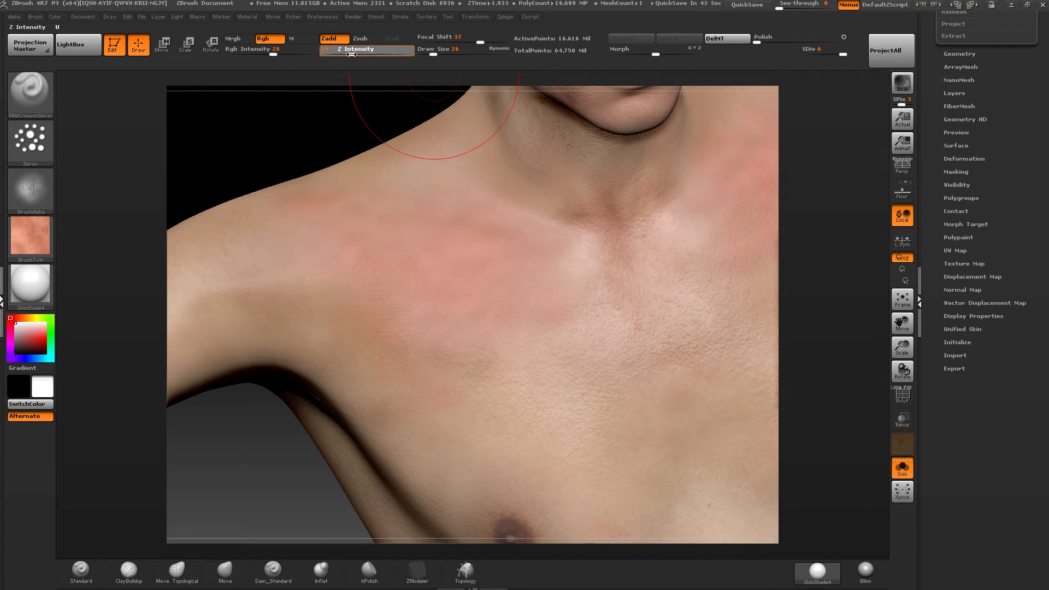
mouse_move(565, 351)
mouse_down()
mouse_move(466, 387)
mouse_move(402, 426)
mouse_up()
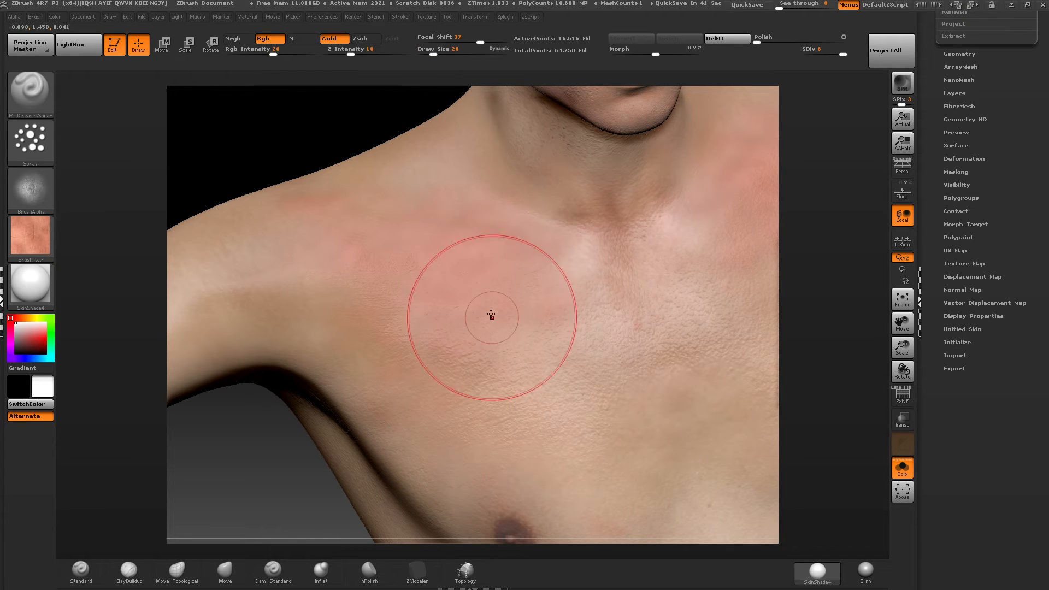
drag(273, 54, 293, 54)
mouse_move(570, 345)
right_down()
mouse_move(596, 343)
mouse_move(462, 304)
mouse_move(403, 248)
right_up()
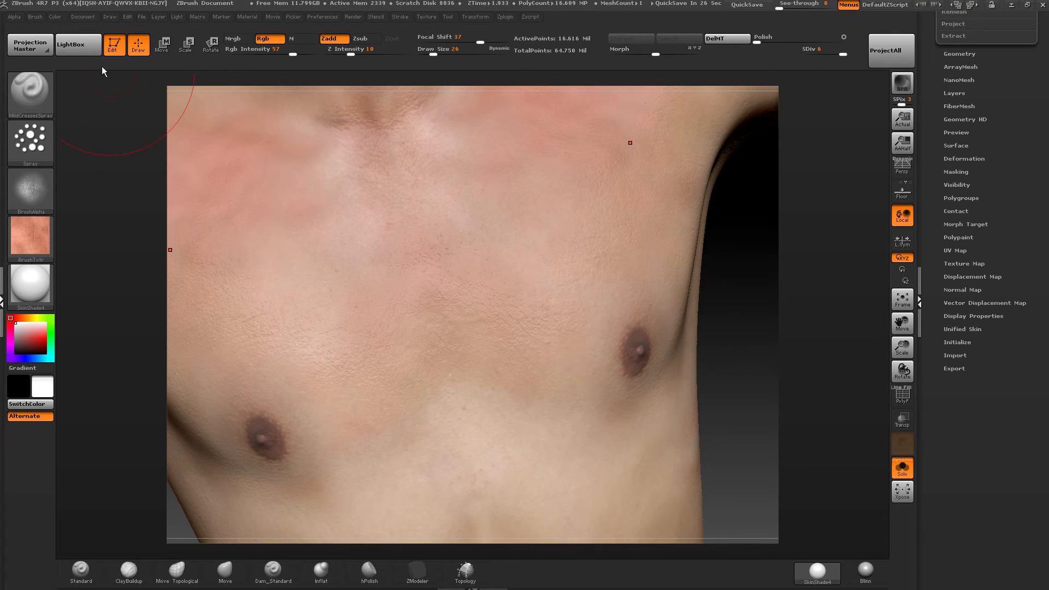
Rotate the brush alpha by 90 degrees and spray mild creases across the middle of the chest.
click(15, 17)
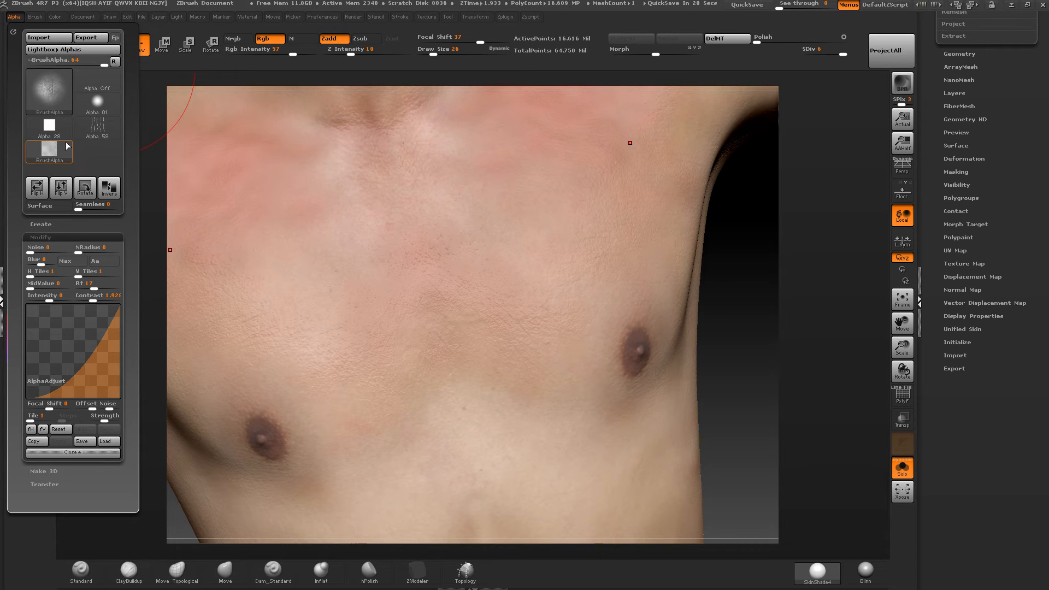
click(88, 191)
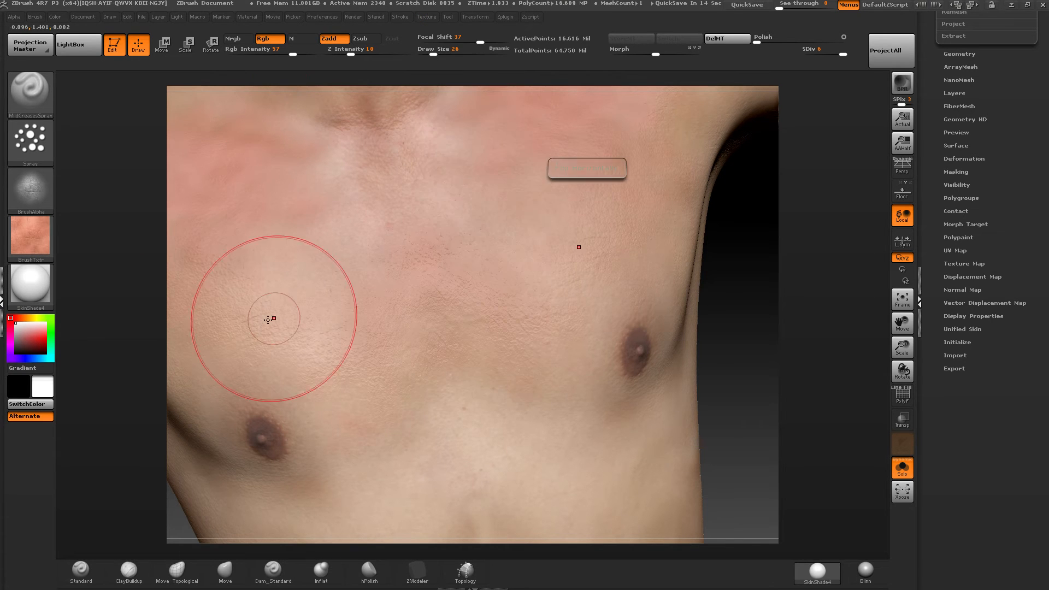
drag(379, 207, 527, 330)
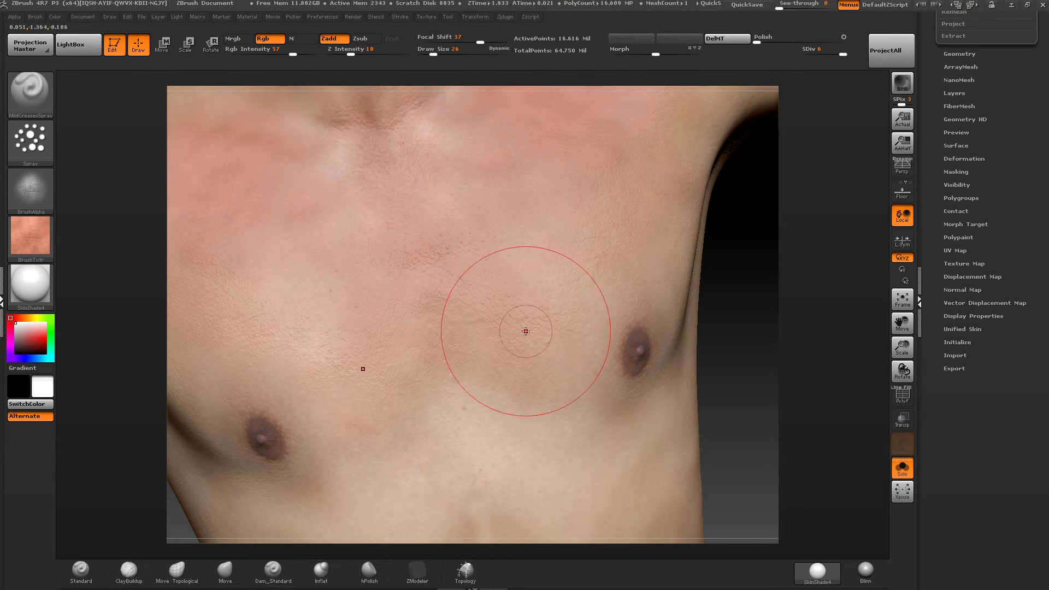
mouse_move(527, 330)
alt+right_down()
mouse_move(529, 188)
mouse_move(588, 168)
alt+right_up()
drag(601, 290, 469, 330)
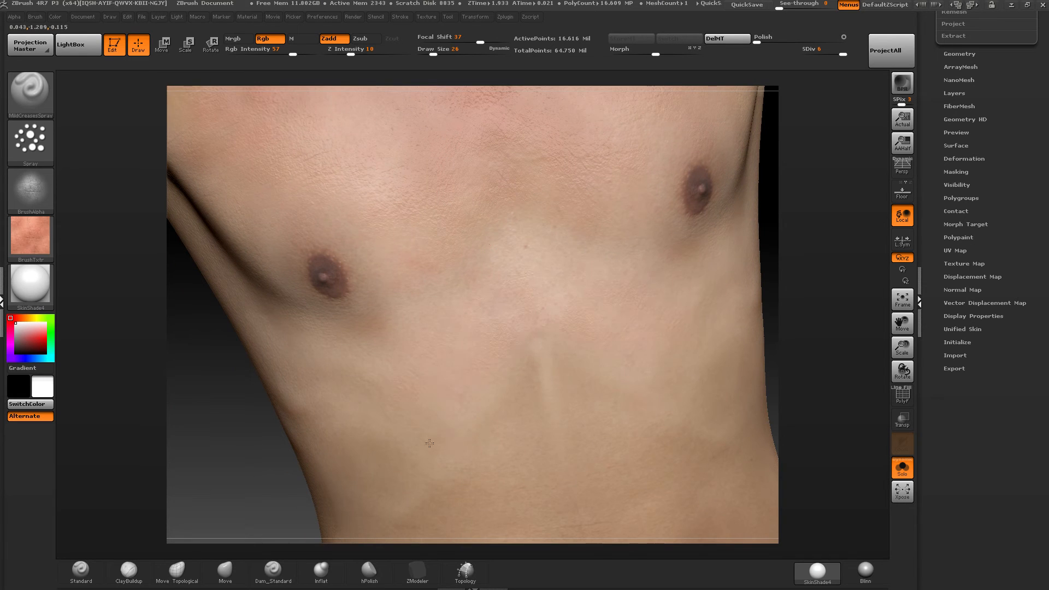
Spray mild creases and reddish skin color over the abdomen and the sides of the torso.
drag(430, 443, 534, 357)
mouse_move(534, 357)
mouse_down()
mouse_move(471, 417)
mouse_move(522, 406)
mouse_move(459, 454)
mouse_move(375, 420)
mouse_up()
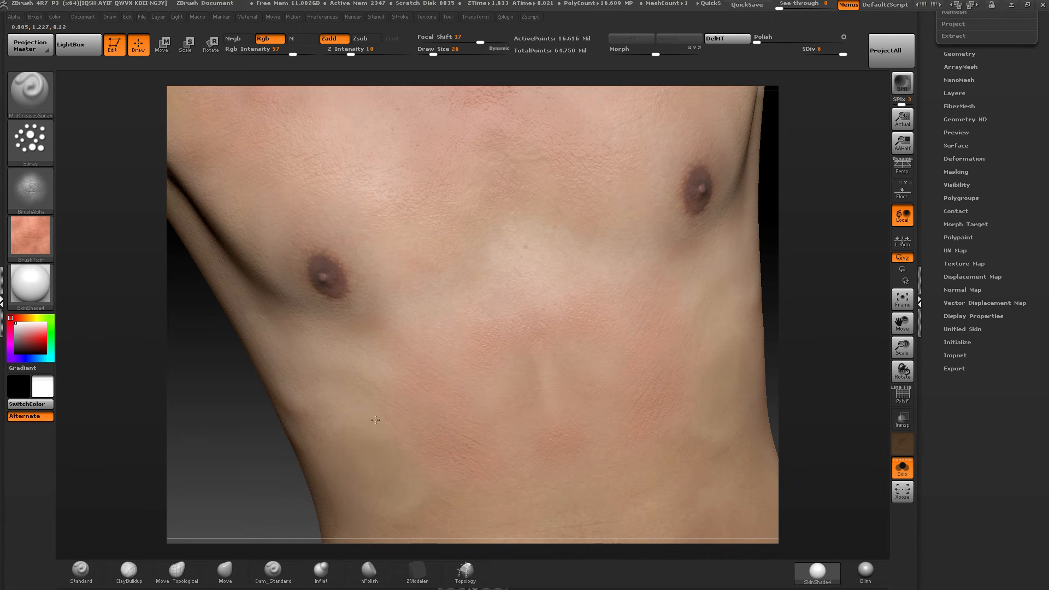
mouse_move(506, 306)
right_down()
mouse_move(438, 311)
mouse_move(385, 331)
right_up()
right_drag(508, 285, 718, 290)
Load the MildCreasesStamp brush from the skin brush pack.
click(77, 40)
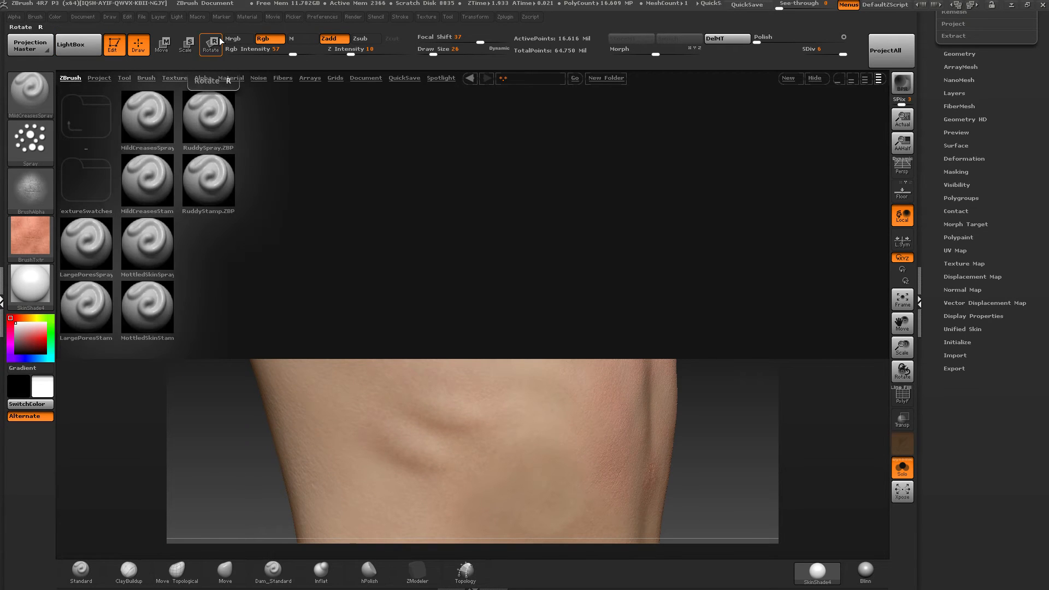
double_click(156, 179)
drag(140, 160, 218, 191)
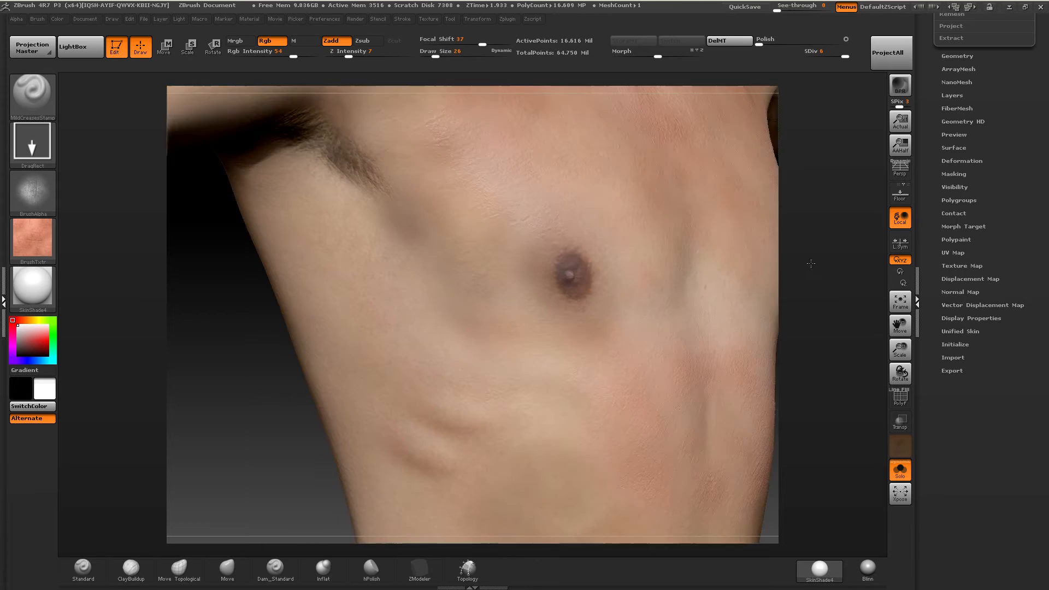
Stamp mild creases along the side of the torso below the armpit and on the upper back.
drag(811, 264, 756, 267)
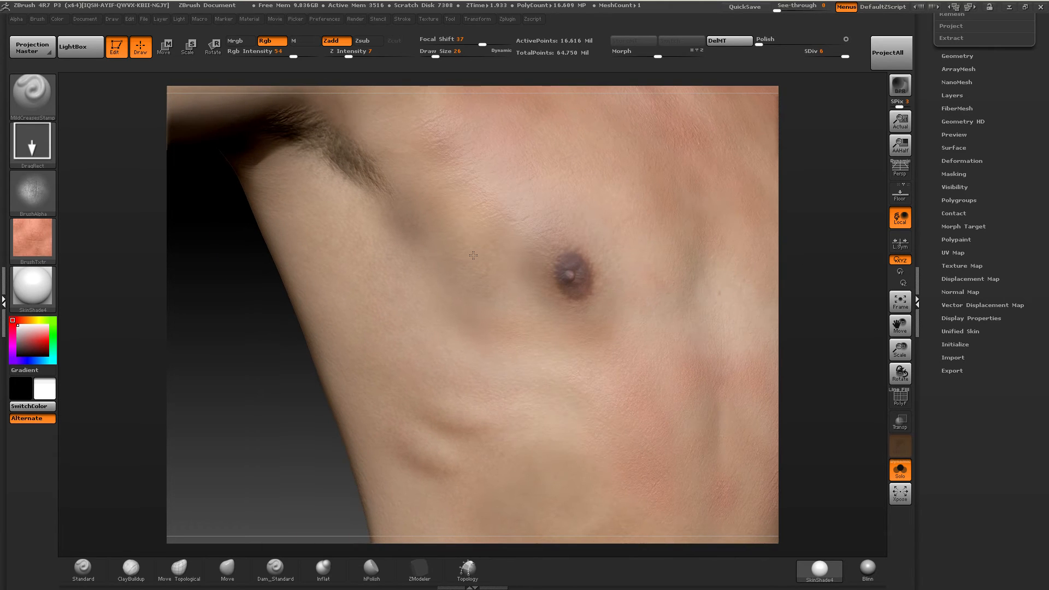
mouse_move(388, 289)
mouse_down()
mouse_move(265, 382)
mouse_move(295, 349)
mouse_move(218, 368)
mouse_move(231, 354)
mouse_up()
ctrl+right_drag(232, 354, 246, 386)
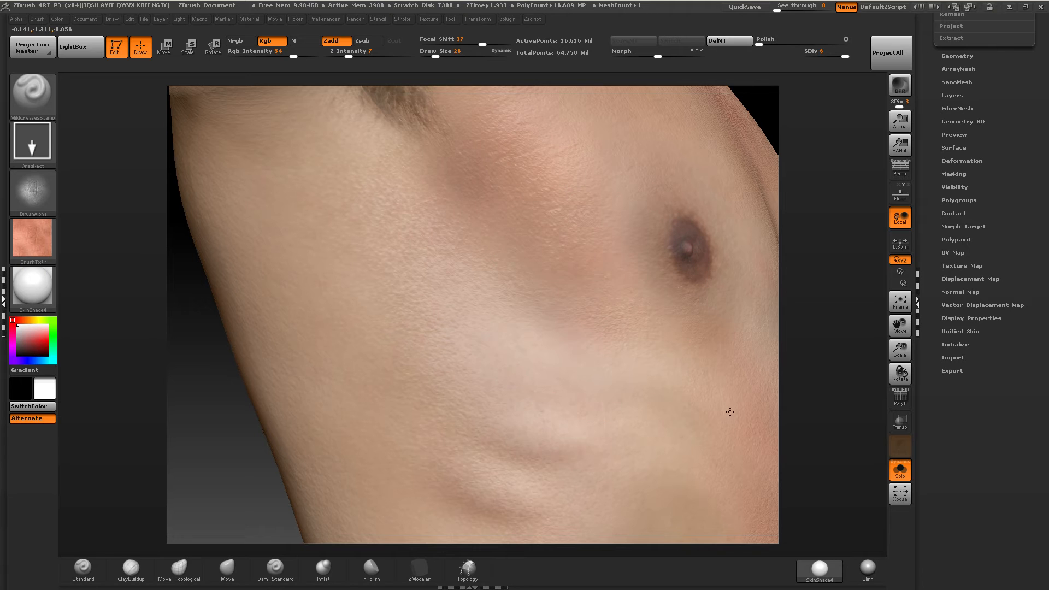
click(16, 18)
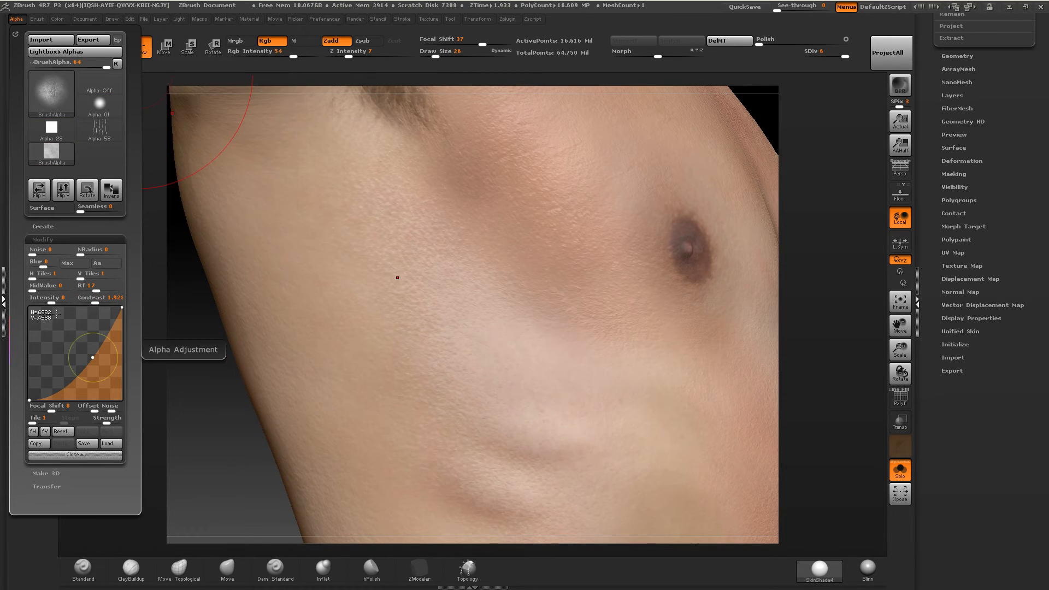
mouse_move(359, 329)
right_down()
mouse_move(389, 302)
mouse_move(549, 349)
right_up()
ctrl+right_drag(485, 288, 453, 221)
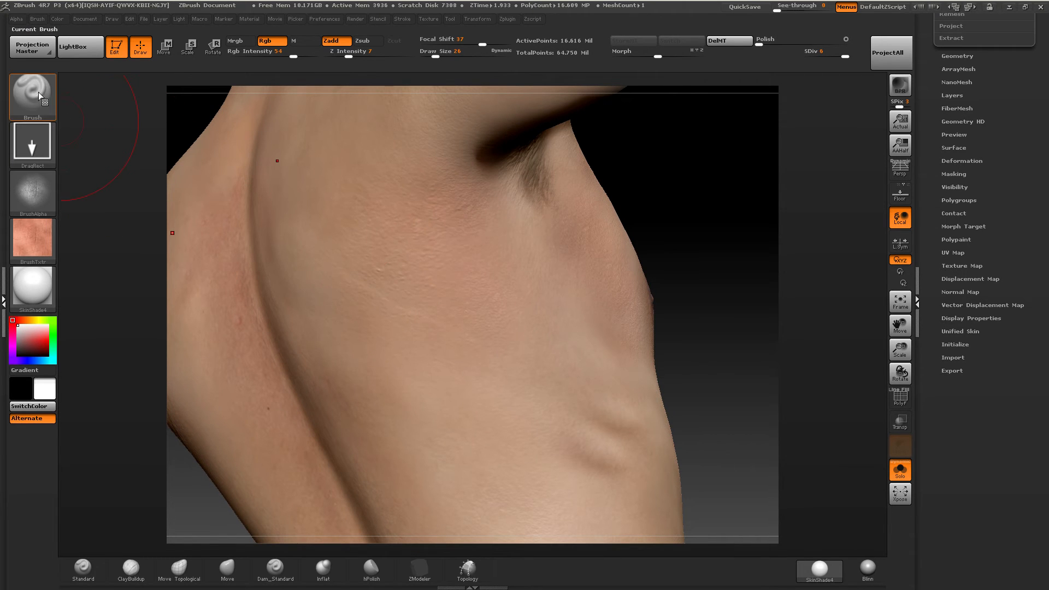
Stamp mild creases on the back and over the front of the shoulder beside the armpit.
alt+right_drag(305, 316, 191, 381)
mouse_move(617, 235)
right_down()
mouse_move(429, 202)
mouse_move(415, 188)
mouse_move(427, 190)
right_up()
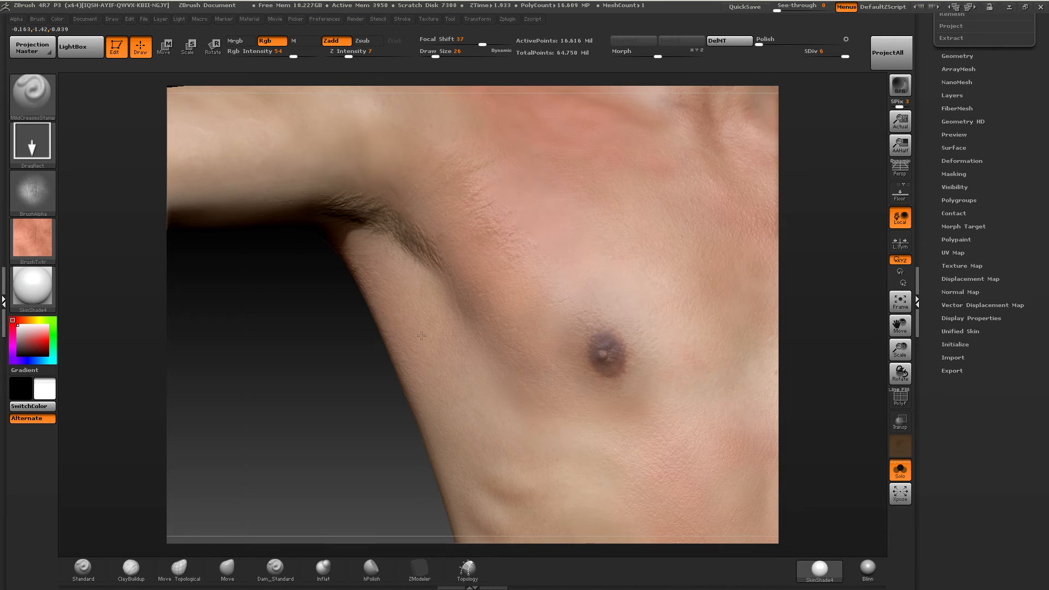
alt+right_drag(590, 240, 455, 334)
alt+right_drag(509, 369, 481, 391)
mouse_move(548, 169)
alt+right_down()
mouse_move(459, 371)
mouse_move(461, 304)
mouse_move(444, 362)
mouse_move(411, 368)
alt+right_up()
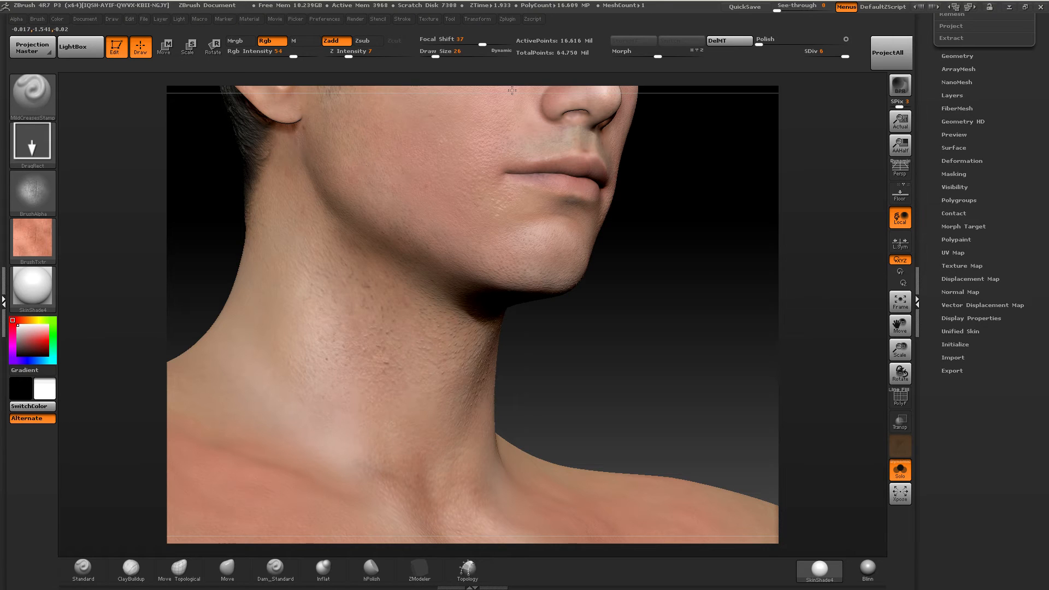
Stamp mild creases on the front and side of the neck, using Rgb Intensity 20 and Z Intensity 10.
shift+drag(423, 383, 459, 408)
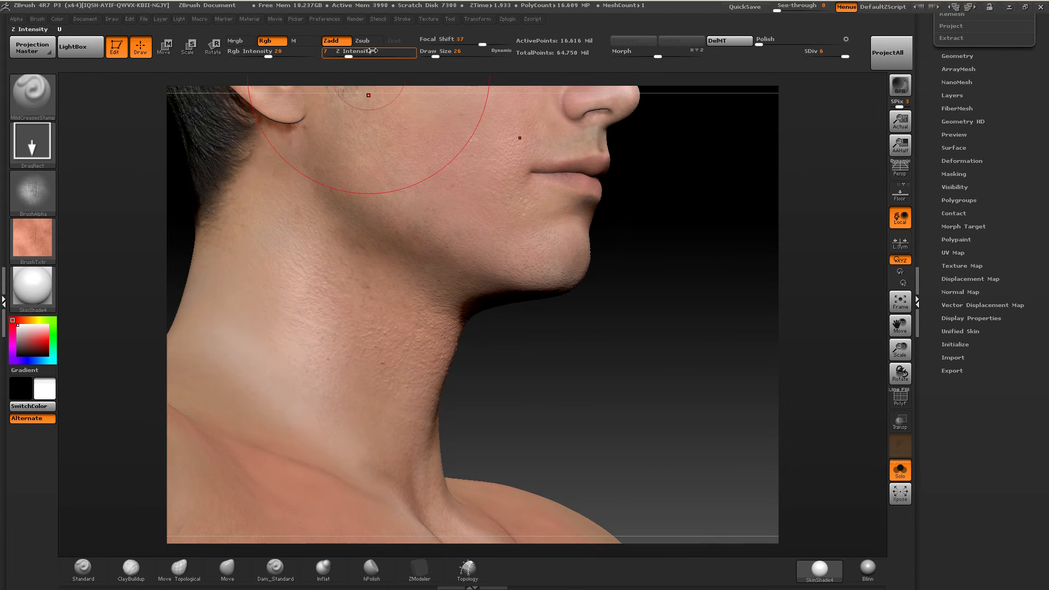
key(u)
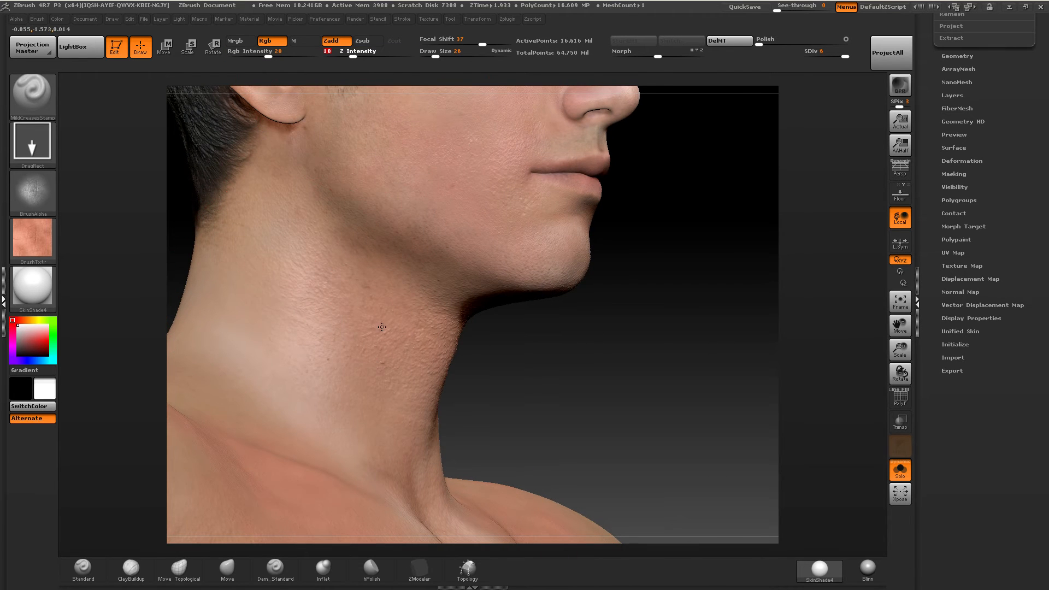
drag(296, 280, 322, 363)
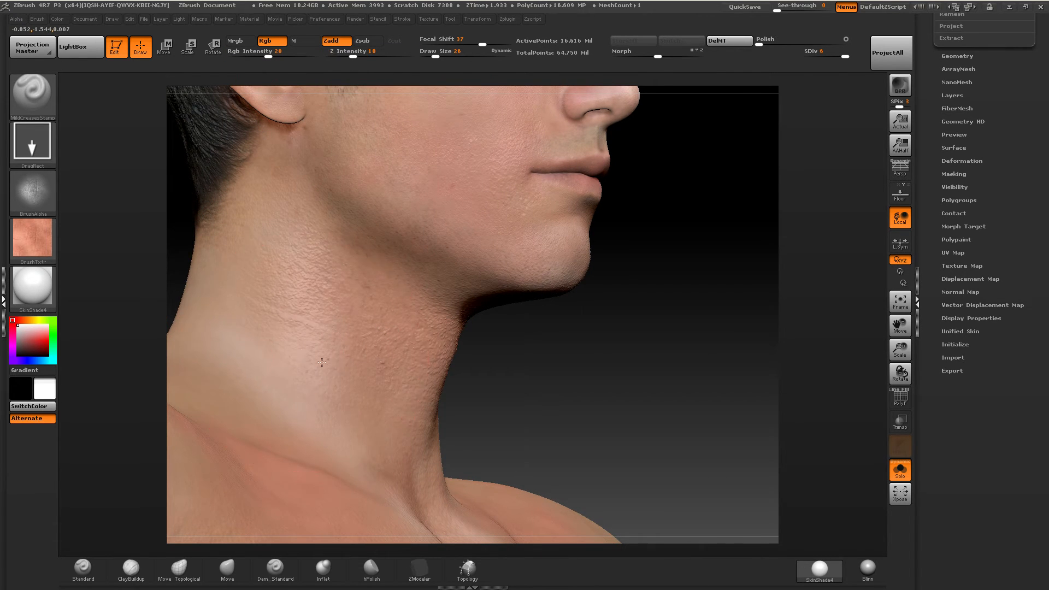
drag(317, 417, 406, 439)
drag(447, 406, 558, 394)
drag(330, 337, 476, 367)
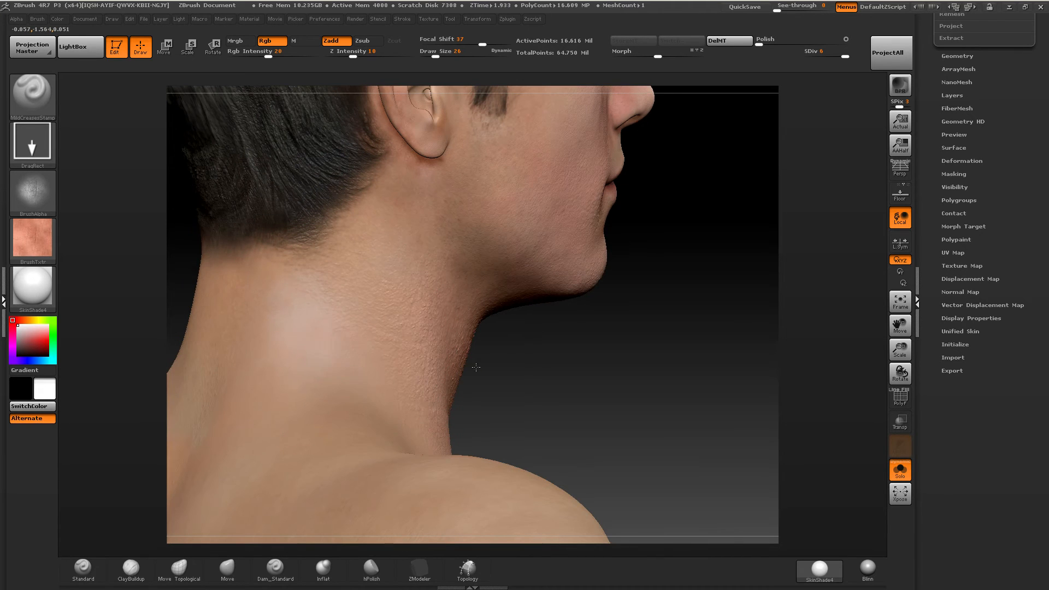
Stamp mild creases around the back of the neck down to the shoulder.
drag(279, 350, 338, 354)
drag(506, 377, 528, 435)
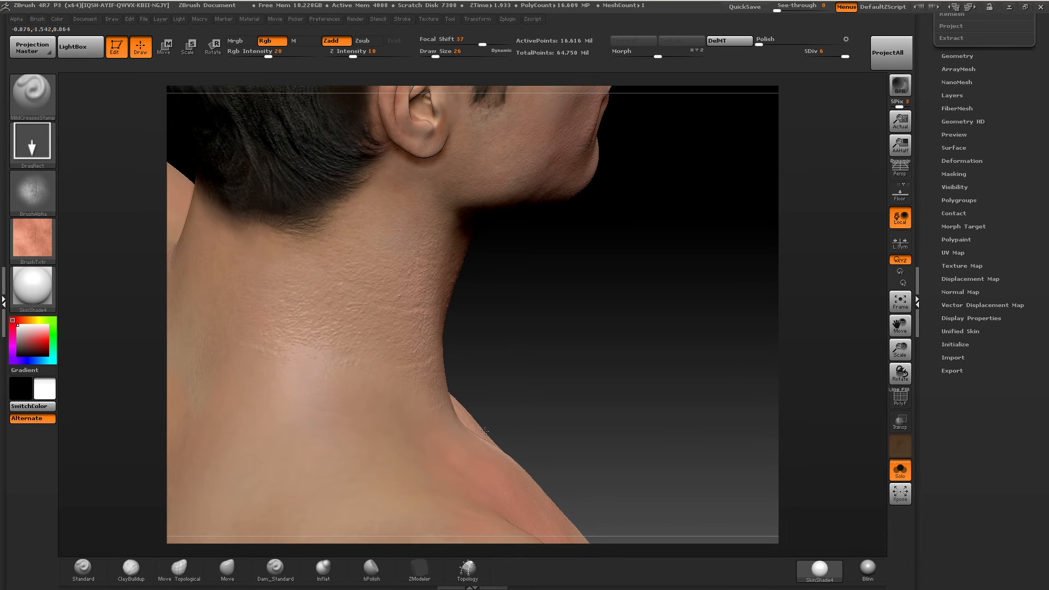
drag(541, 347, 456, 328)
mouse_move(534, 314)
shift+right_down()
mouse_move(527, 308)
mouse_move(470, 386)
mouse_move(523, 309)
mouse_move(563, 303)
mouse_move(583, 284)
shift+right_up()
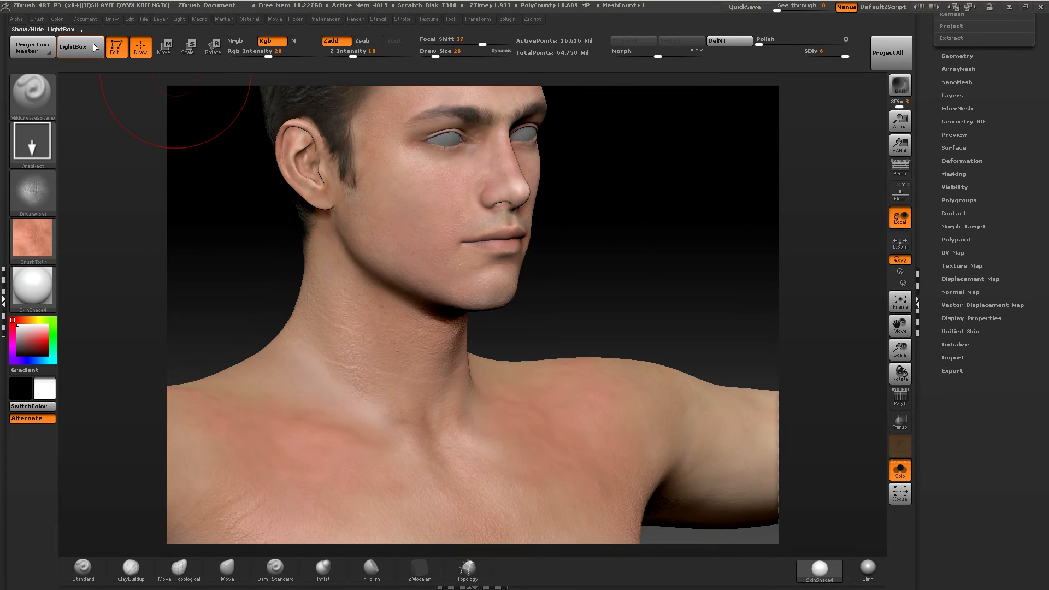
Load the MottledSkinSpray brush from the skin brush pack and check its color texture.
click(96, 47)
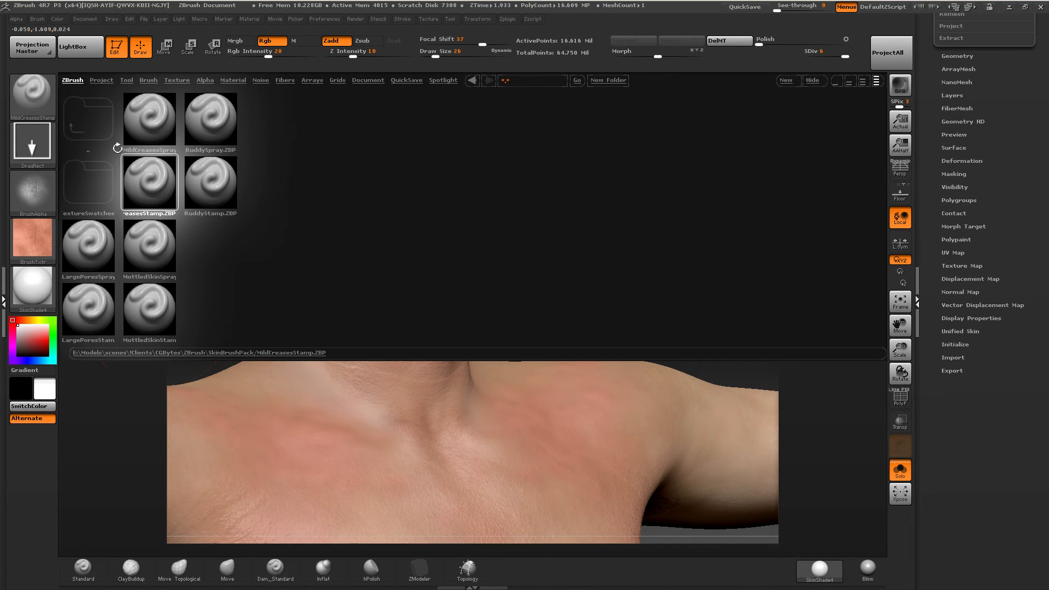
double_click(156, 248)
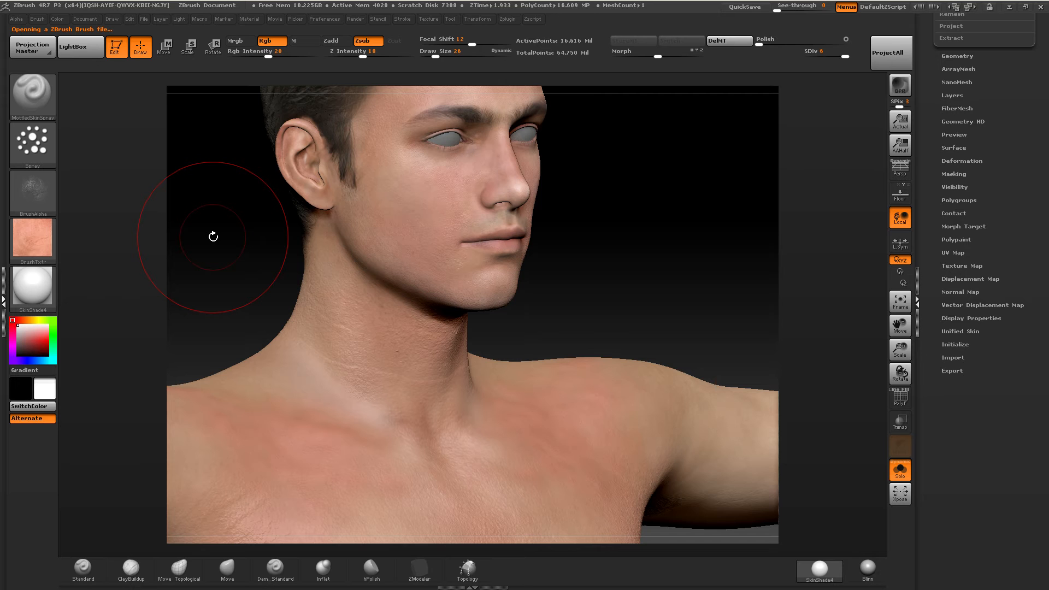
alt+right_drag(347, 396, 327, 232)
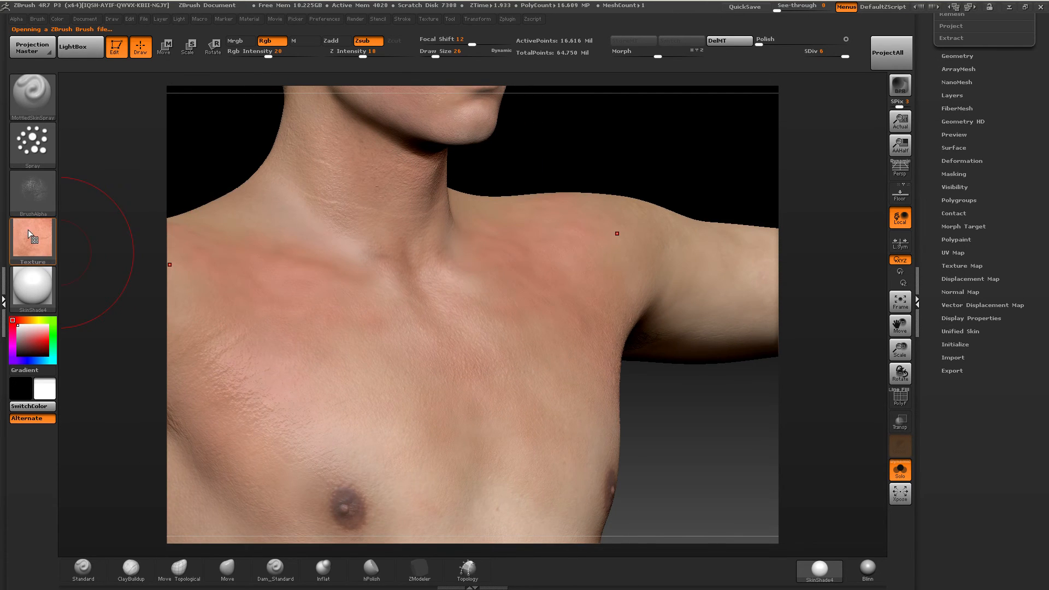
mouse_move(28, 230)
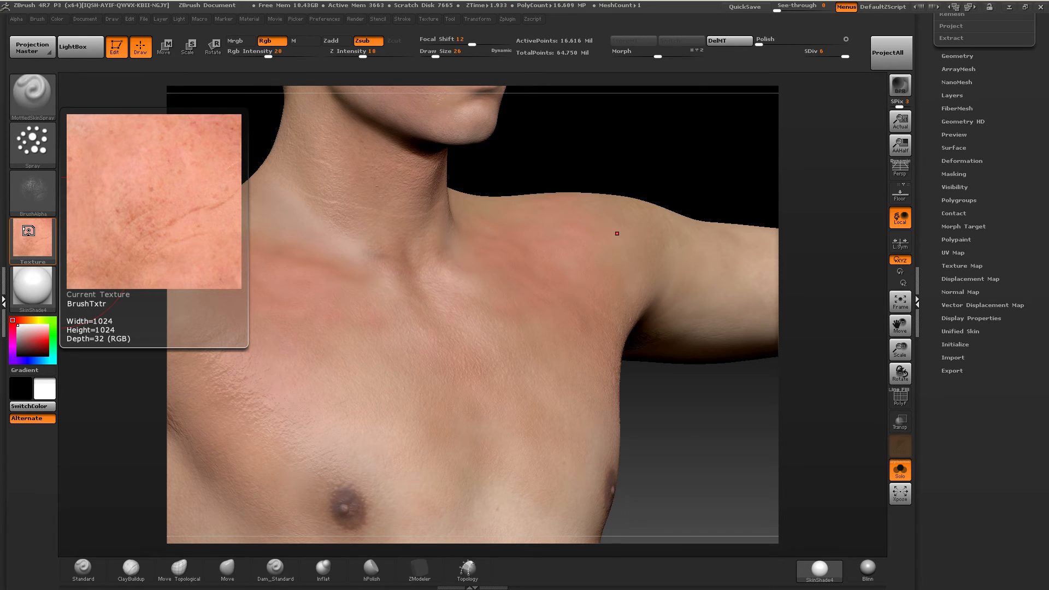
Spray mottled skin detail and color over the upper chest below the collarbone.
alt+right_drag(317, 343, 461, 247)
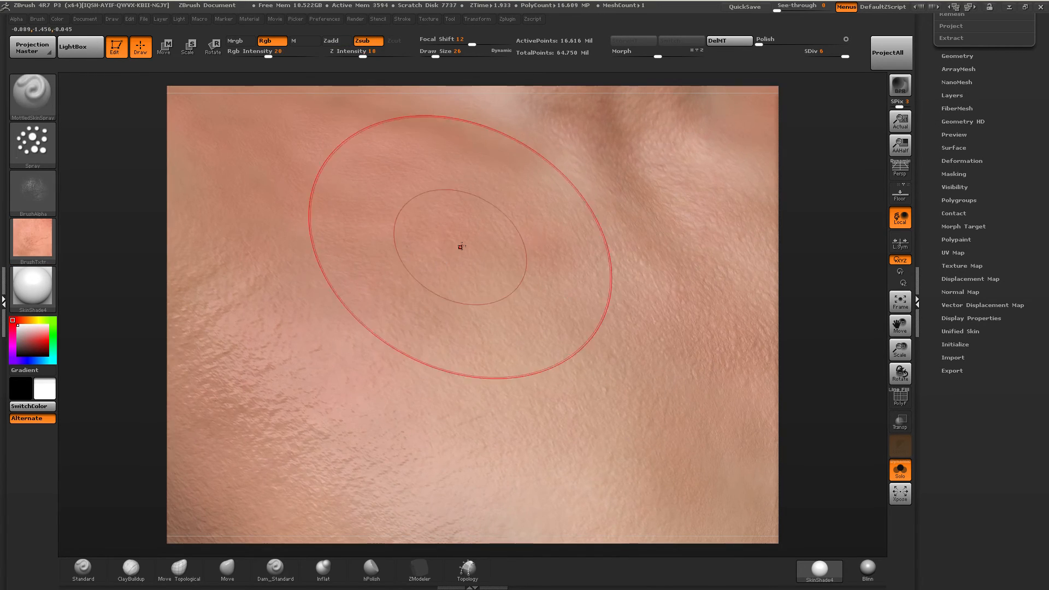
drag(462, 246, 494, 177)
drag(373, 178, 370, 251)
Spray mottled skin across the chest and below the nipples, raising Rgb Intensity to 75 and then 100.
text(i)
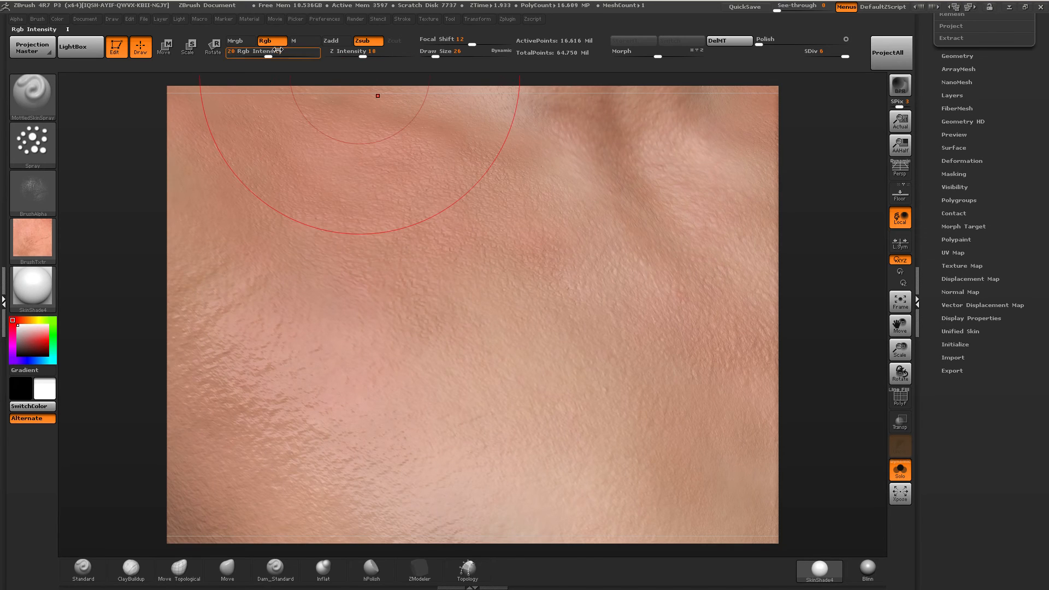
text(75)
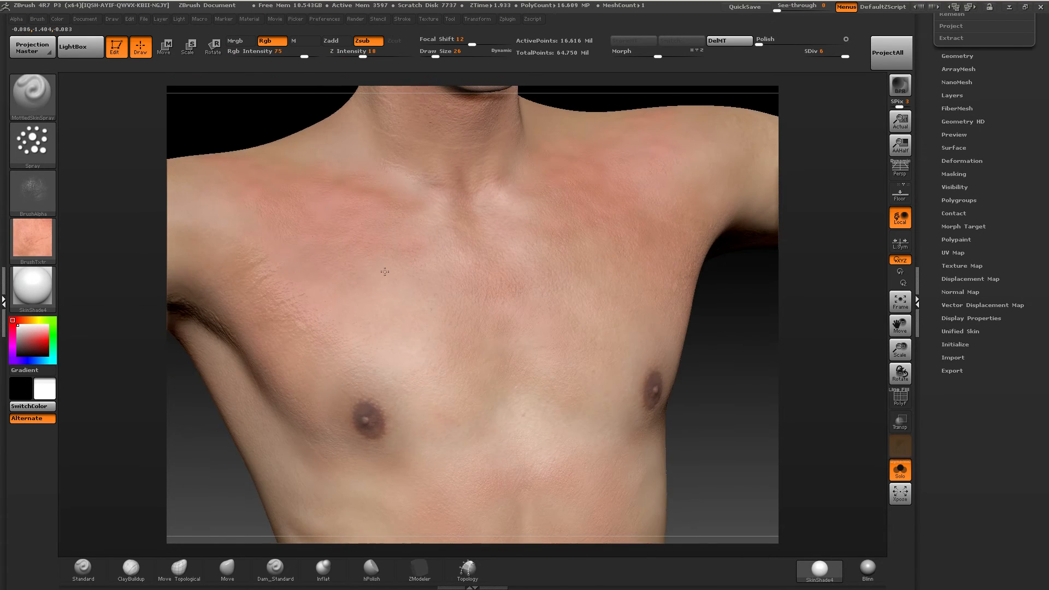
alt+right_drag(384, 272, 370, 144)
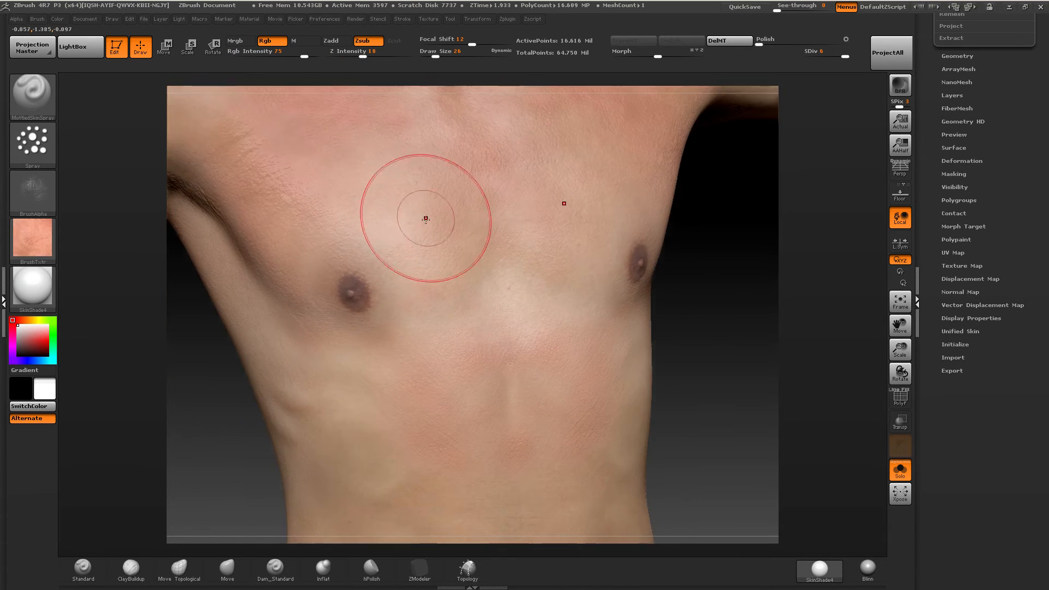
click(320, 56)
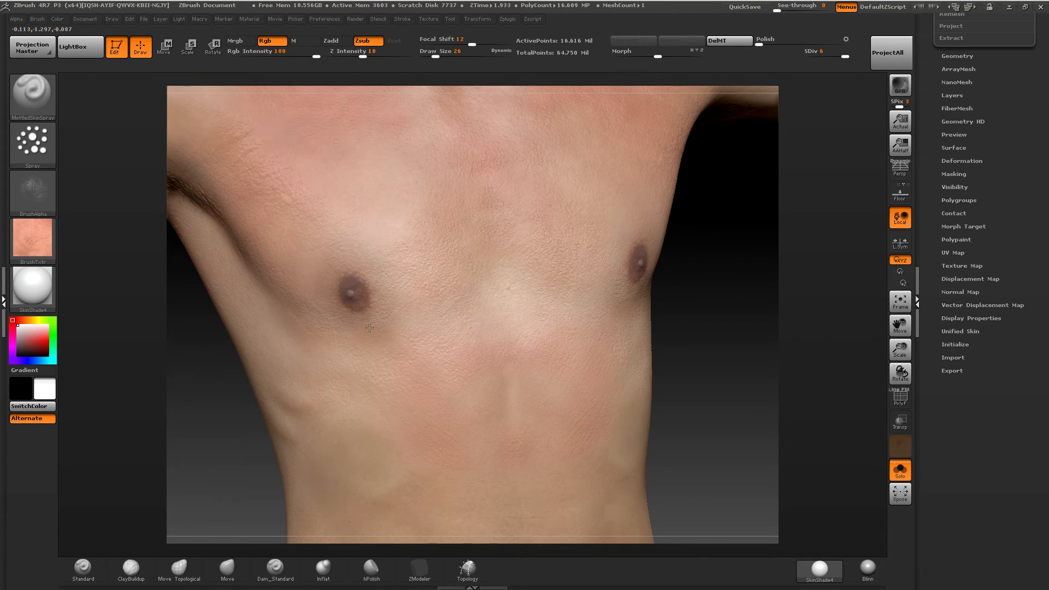
right_drag(369, 328, 465, 329)
alt+right_drag(356, 290, 574, 334)
Set Z Intensity to 12 and spray mottled skin over the side of the torso and ribs.
click(358, 52)
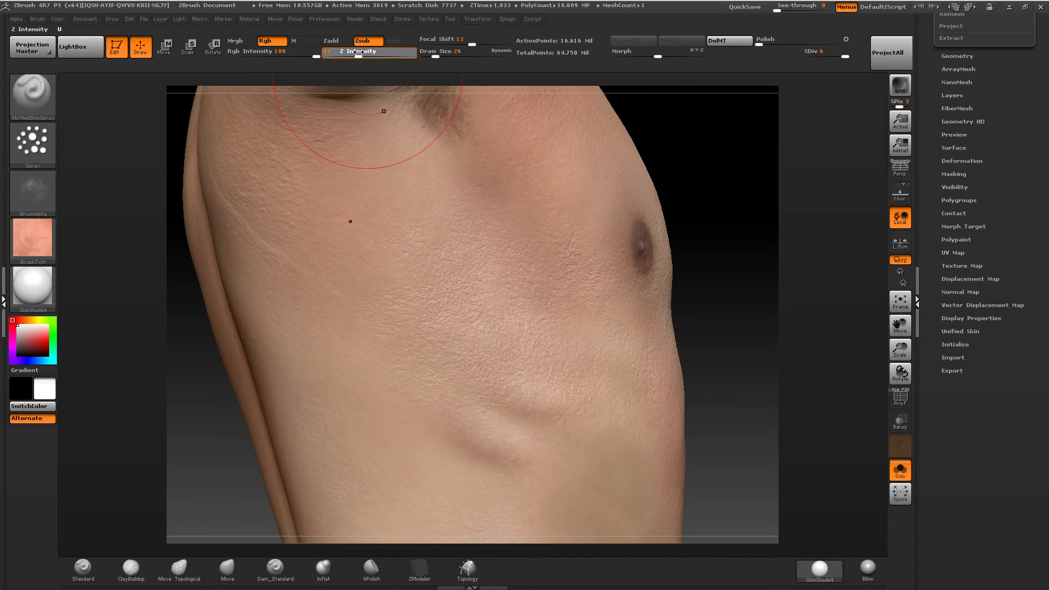
drag(358, 51, 355, 52)
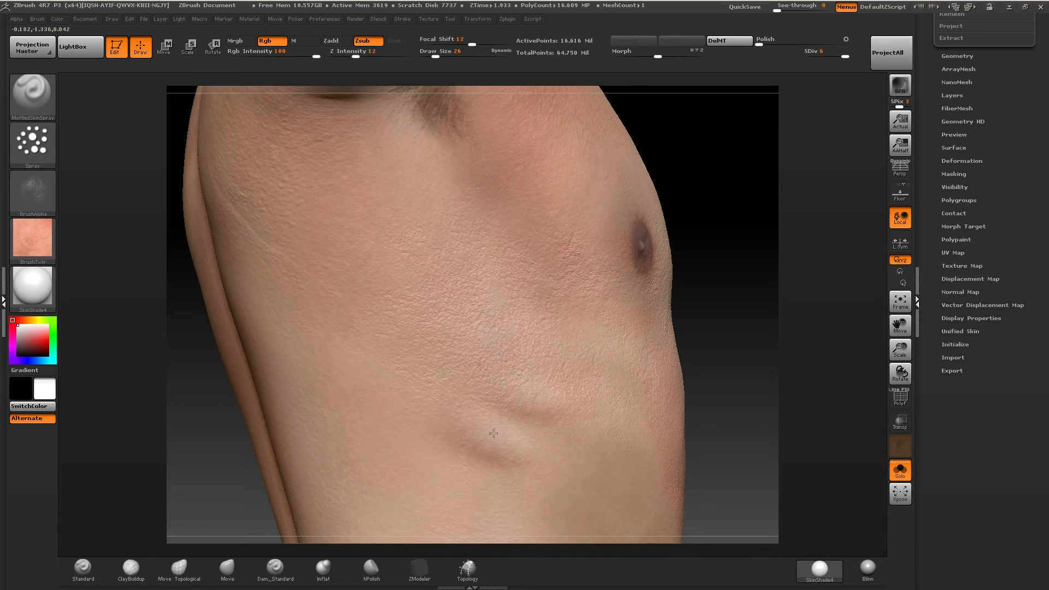
right_drag(533, 325, 391, 265)
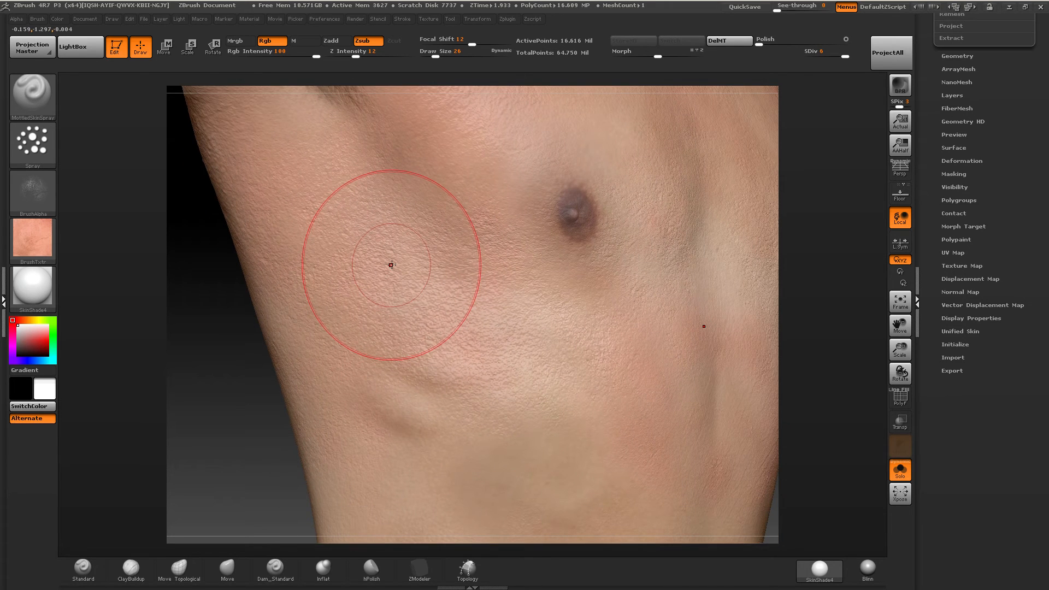
Smooth the sprayed skin detail along the side of the torso and the ribs below the nipple.
key(shift)
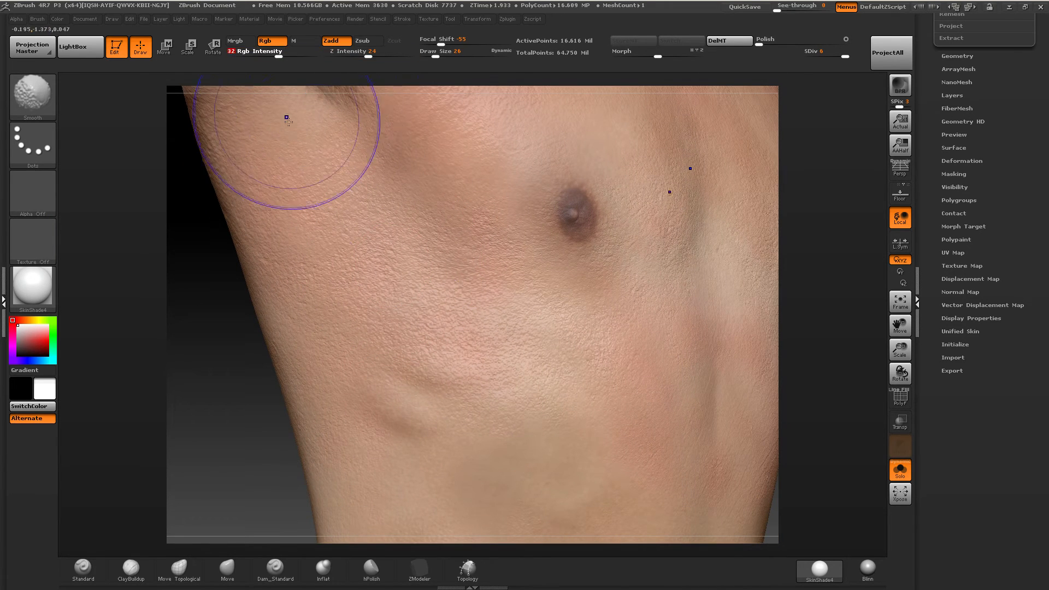
shift+drag(420, 201, 374, 252)
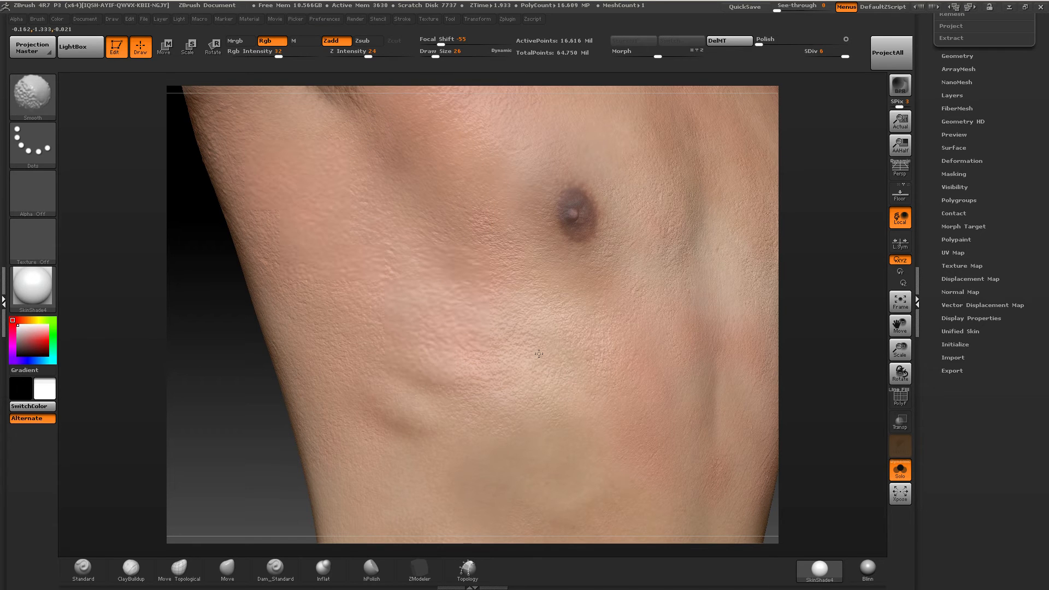
shift+drag(276, 159, 350, 350)
mouse_move(454, 195)
shift+mouse_down()
mouse_move(492, 306)
mouse_move(550, 405)
shift+mouse_up()
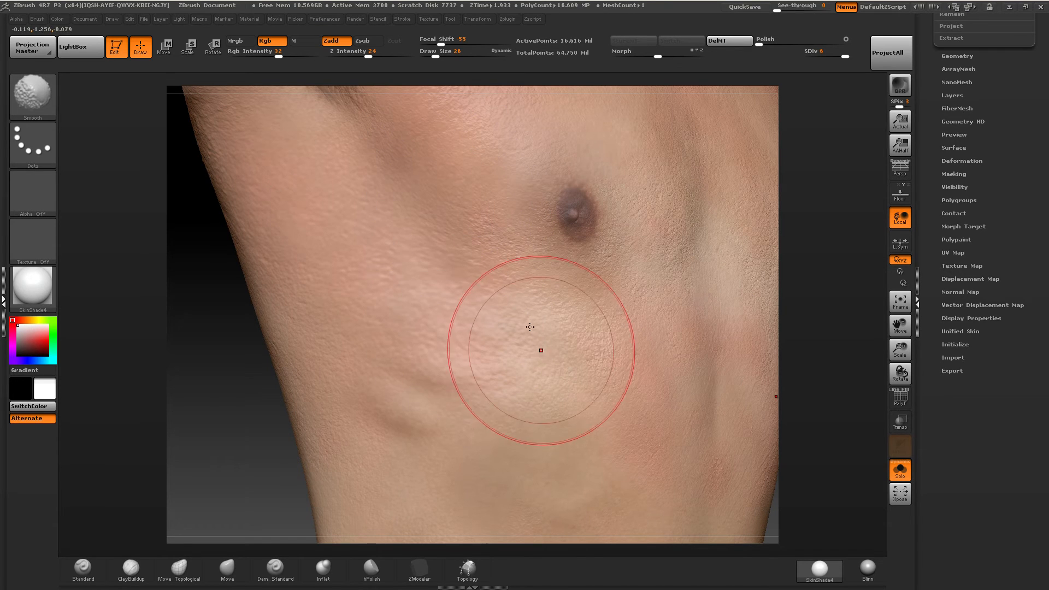
drag(526, 343, 487, 338)
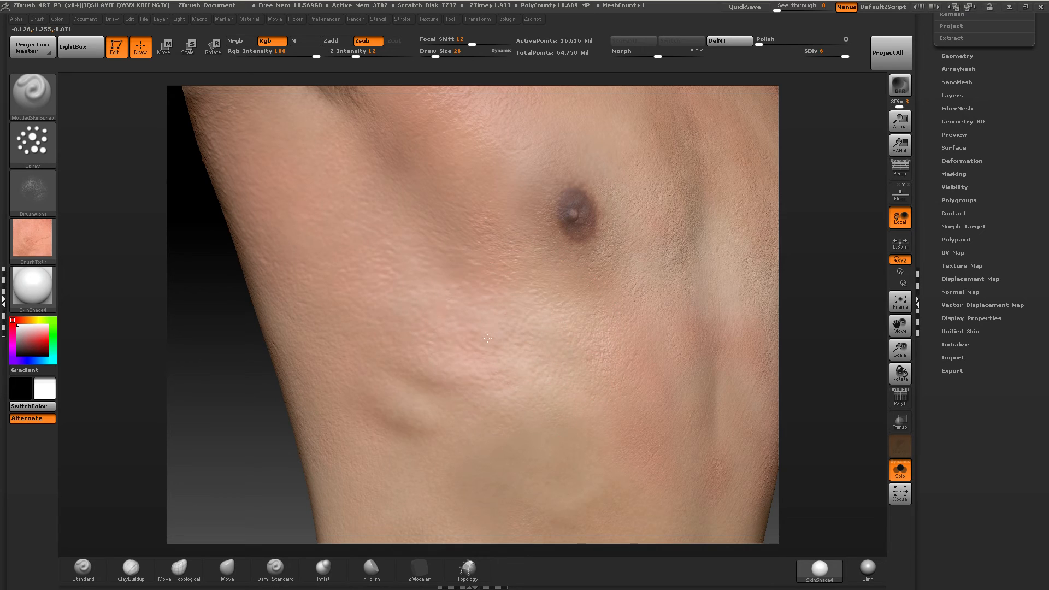
Spray mottled skin over the smoothed ribs and down toward the waist.
drag(402, 429, 492, 437)
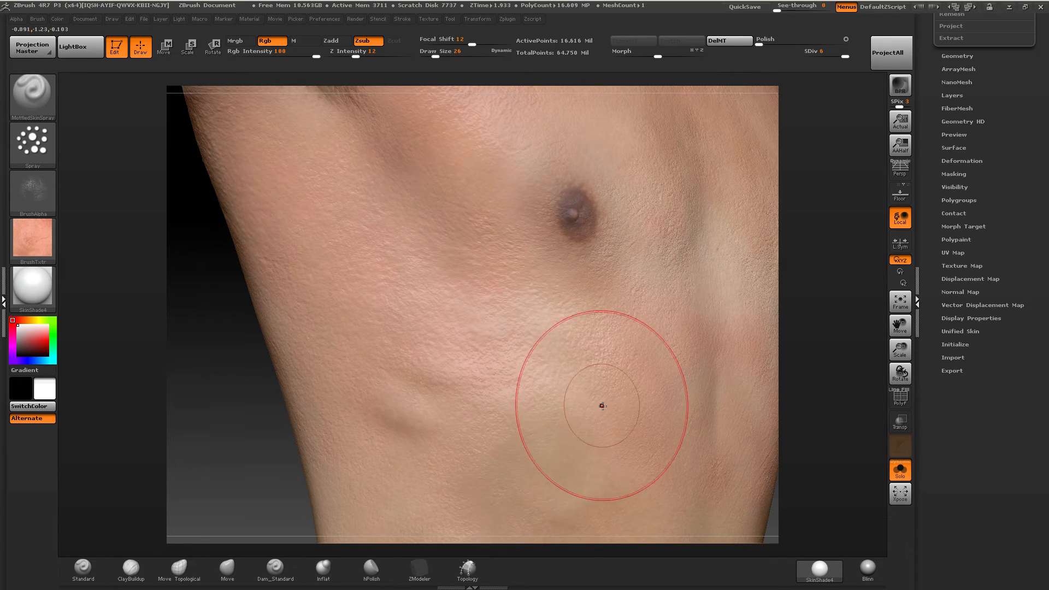
mouse_move(602, 405)
mouse_down()
mouse_move(512, 462)
mouse_move(490, 389)
mouse_up()
alt+right_drag(580, 421, 510, 228)
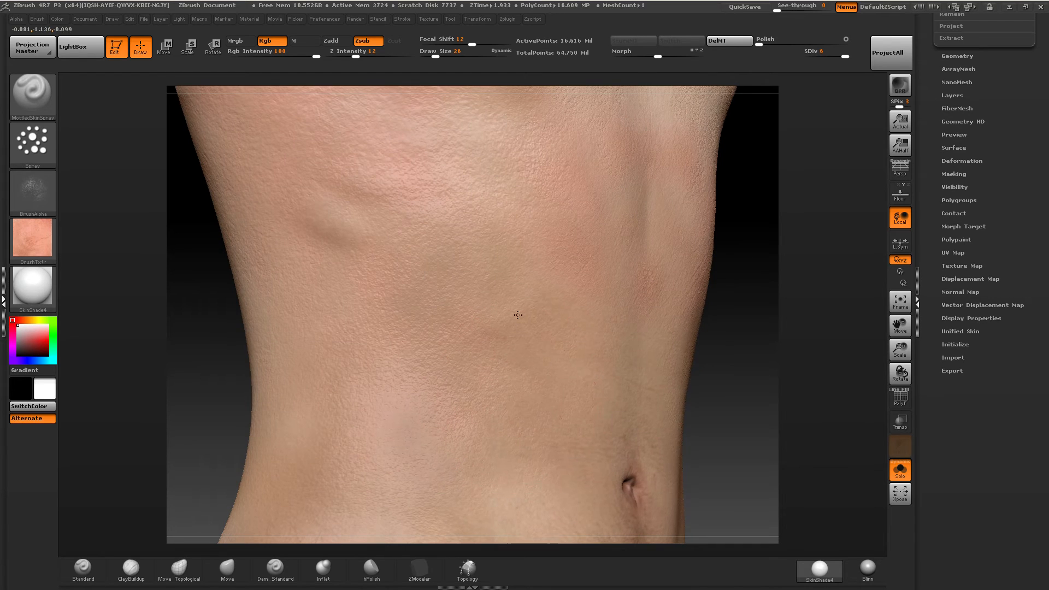
Spray mottled skin over the abdomen, waist and hip, continuing around to the side of the lower back.
alt+right_drag(518, 315, 510, 192)
right_drag(579, 301, 512, 312)
drag(512, 312, 559, 443)
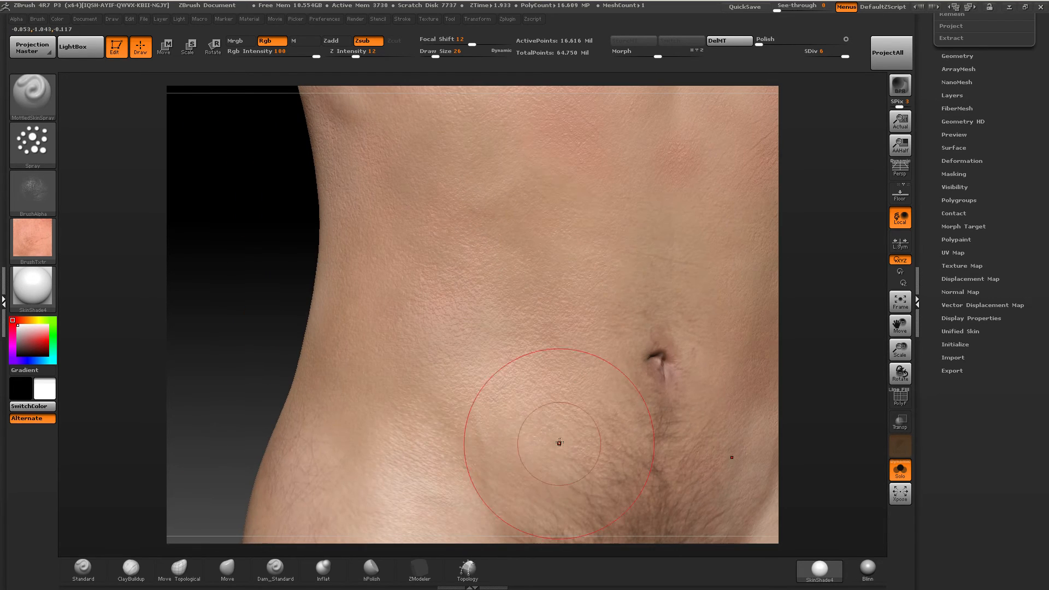
right_drag(389, 241, 457, 250)
mouse_move(367, 298)
alt+right_down()
mouse_move(569, 306)
mouse_move(468, 286)
alt+right_up()
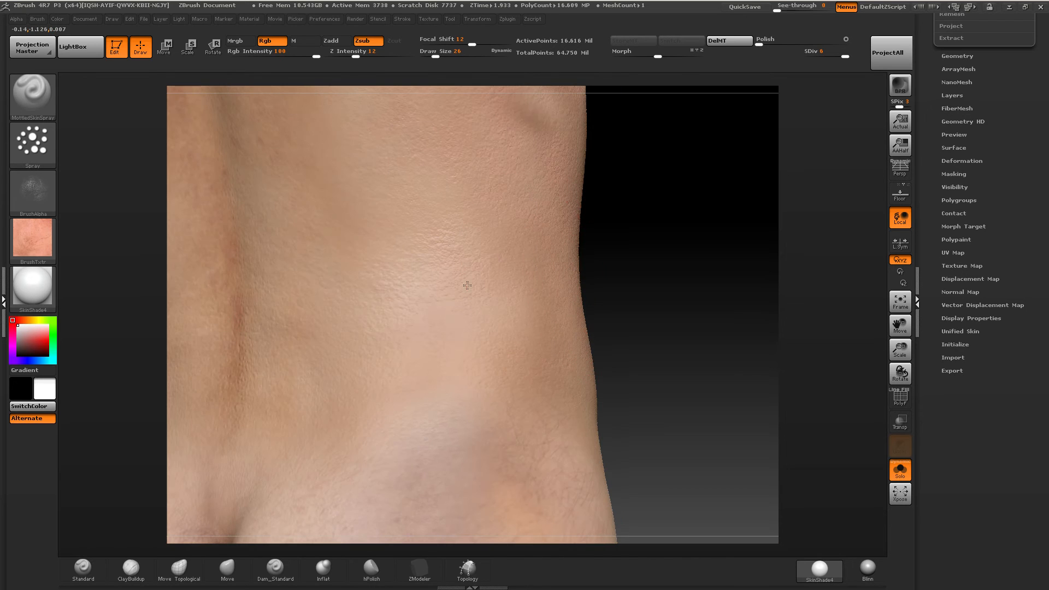
Continue spraying mottled skin from the lower back up along the spine to the shoulder blades.
right_drag(394, 297, 490, 190)
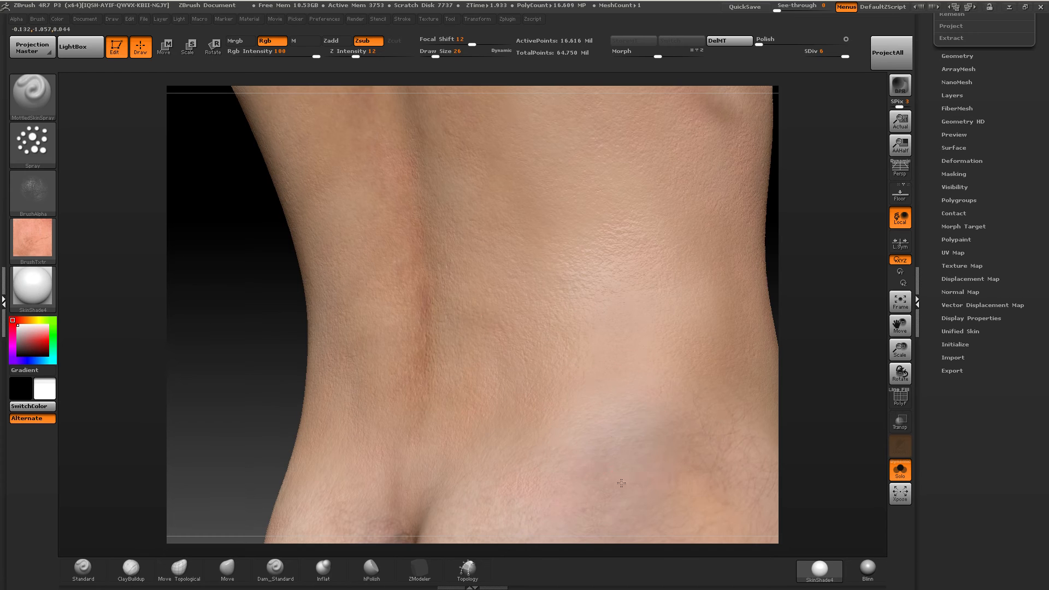
alt+right_drag(554, 251, 543, 398)
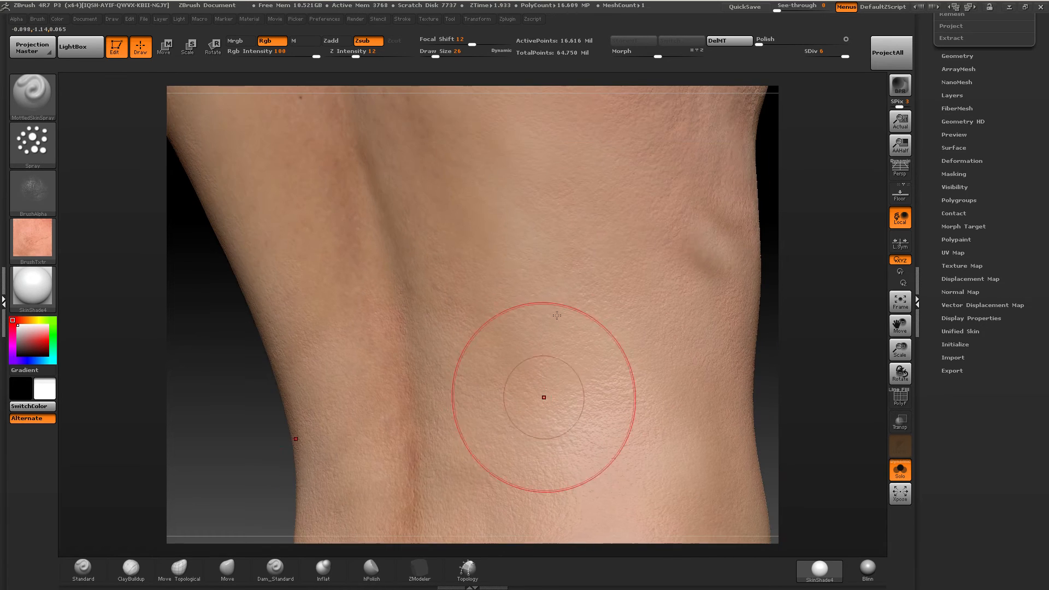
alt+right_drag(427, 124, 475, 293)
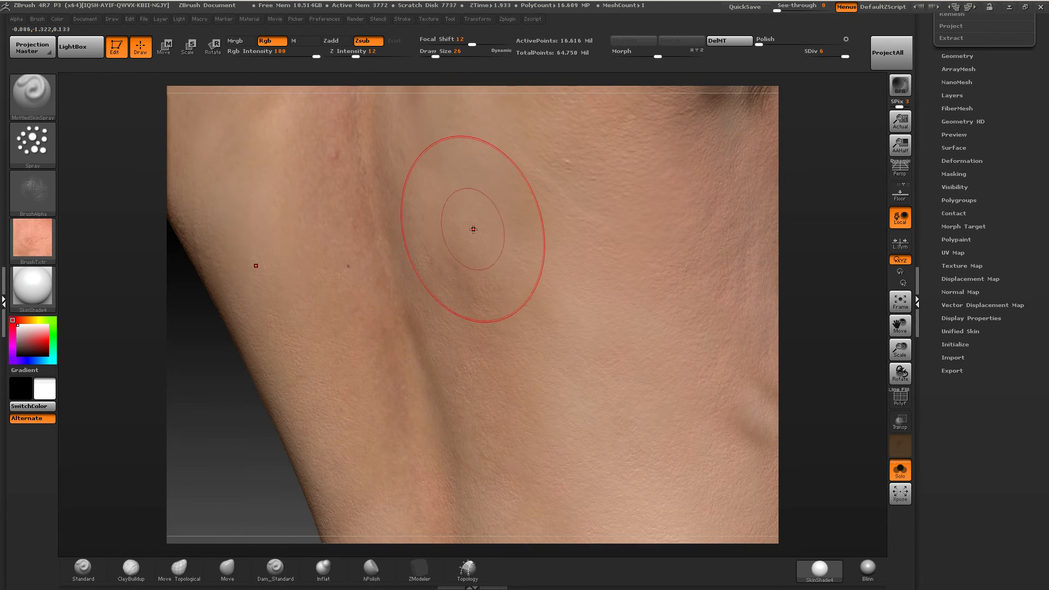
Load the MottledSkinStamp brush and set its Rgb Intensity to 88 and Z Intensity to 9 for the upper back.
click(80, 46)
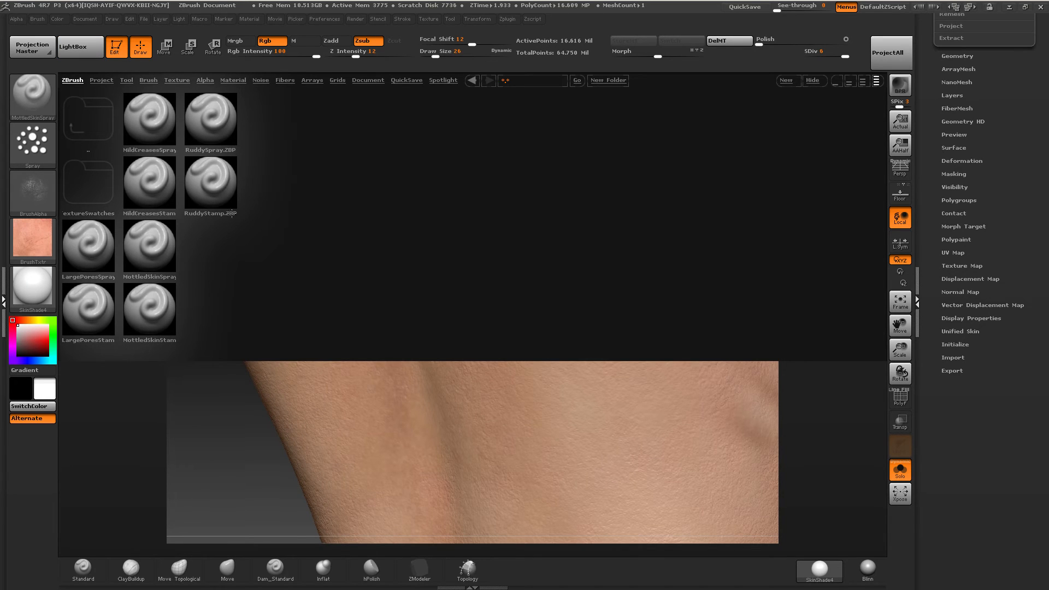
double_click(140, 308)
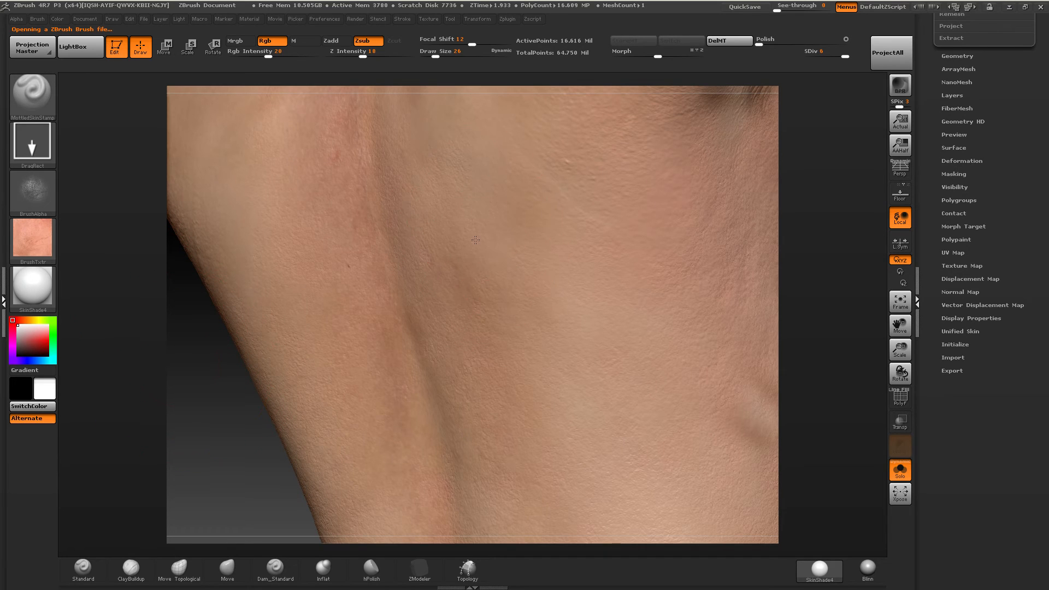
mouse_move(478, 128)
alt+right_down()
mouse_move(494, 288)
mouse_move(450, 236)
alt+right_up()
drag(449, 238, 457, 263)
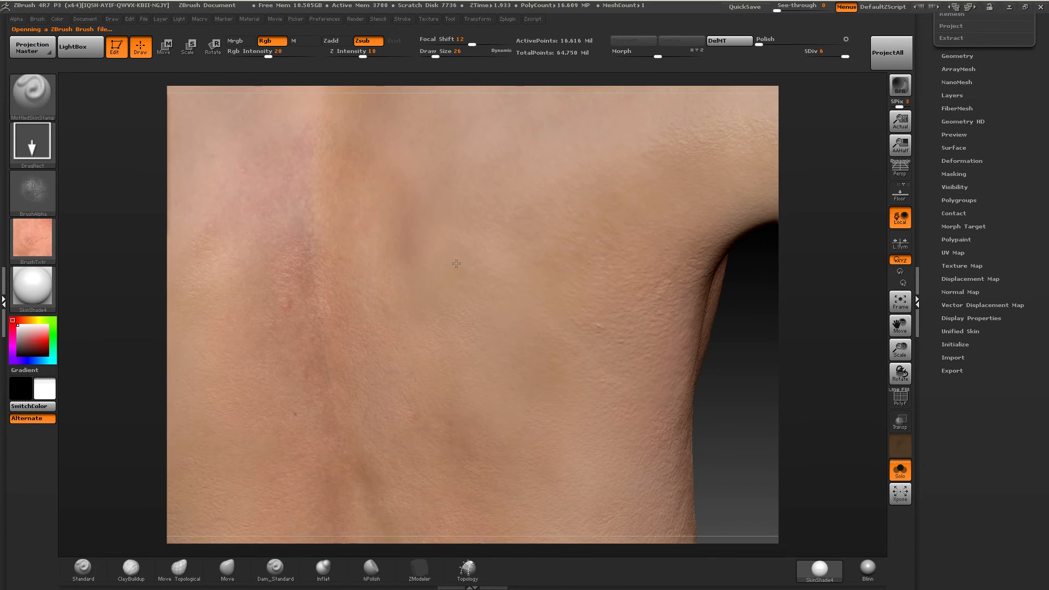
drag(479, 385, 462, 332)
drag(459, 278, 457, 266)
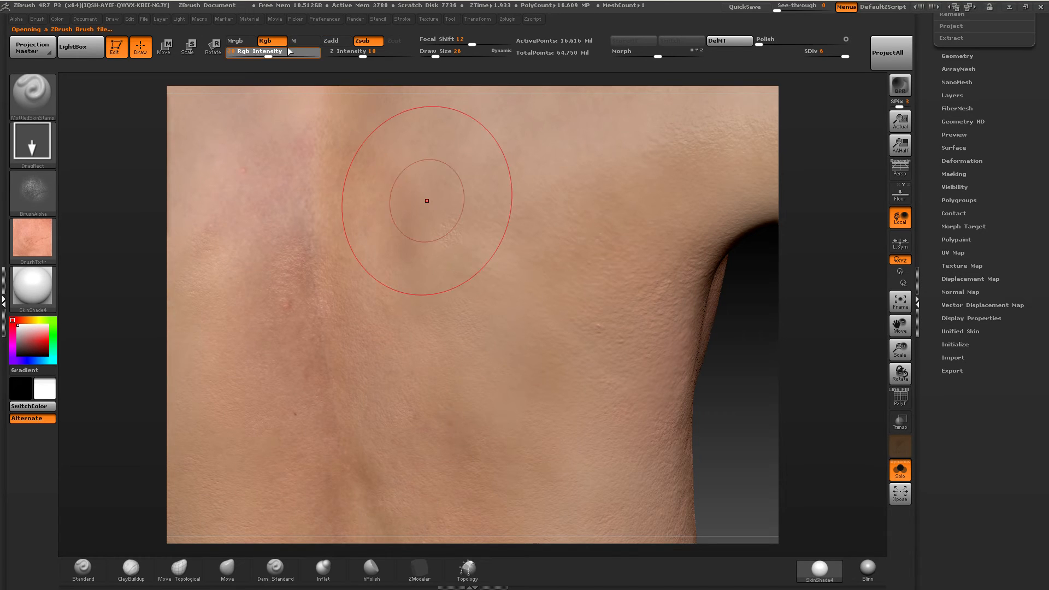
drag(290, 51, 348, 52)
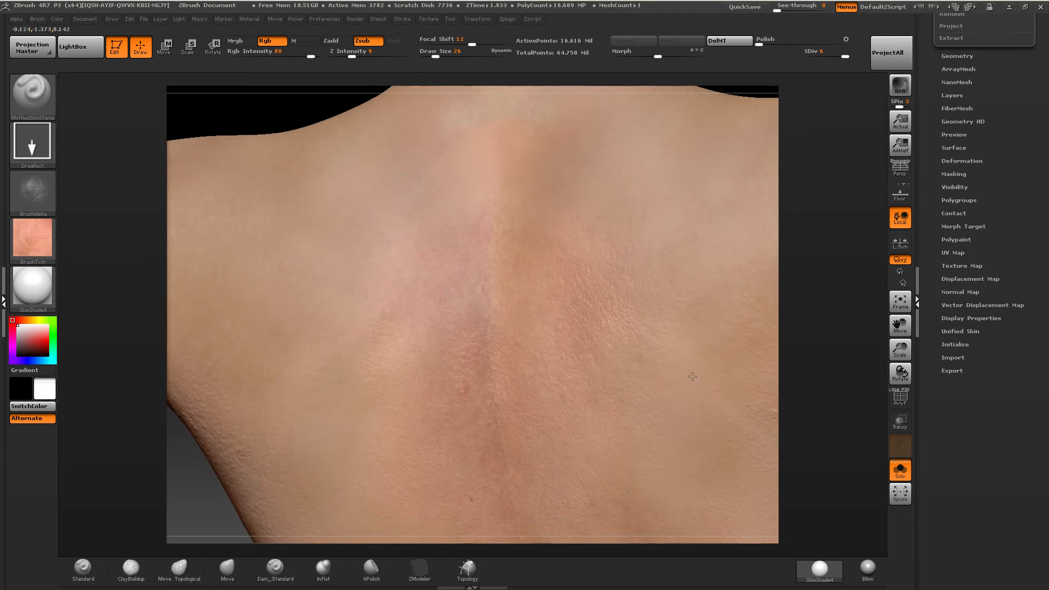
Stamp mottled skin across the upper back on both sides of the spine, up toward the base of the neck.
alt+right_drag(692, 377, 704, 393)
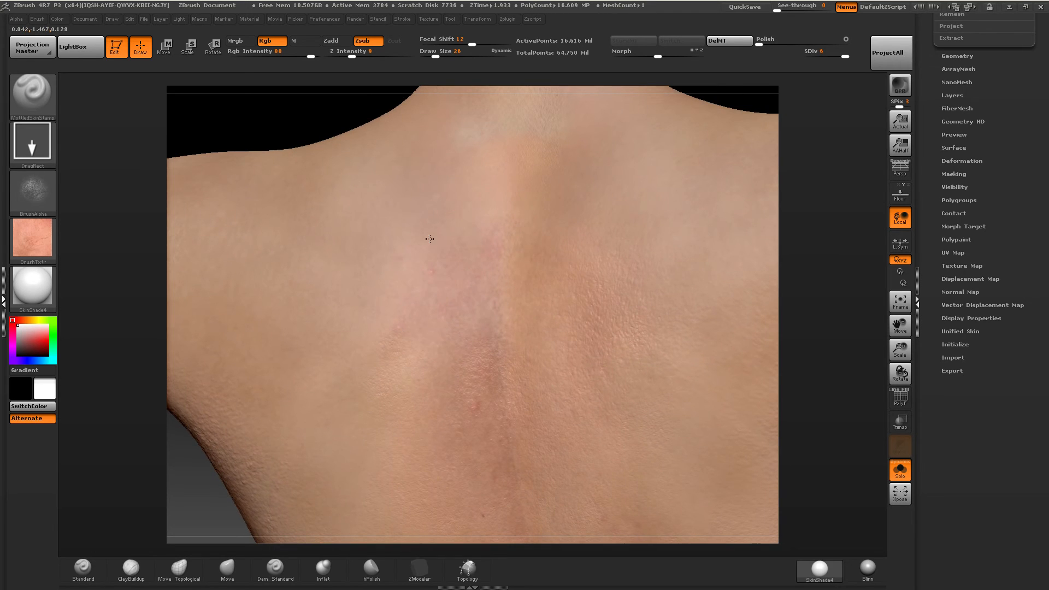
right_drag(433, 260, 354, 285)
alt+right_drag(271, 250, 281, 448)
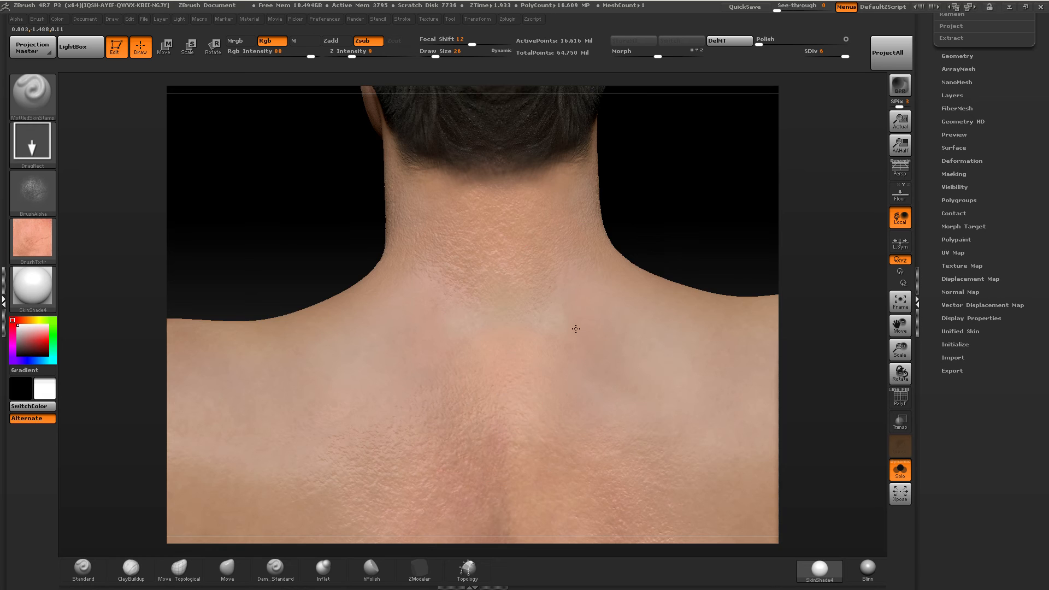
mouse_move(579, 341)
right_down()
mouse_move(627, 339)
mouse_move(541, 279)
right_up()
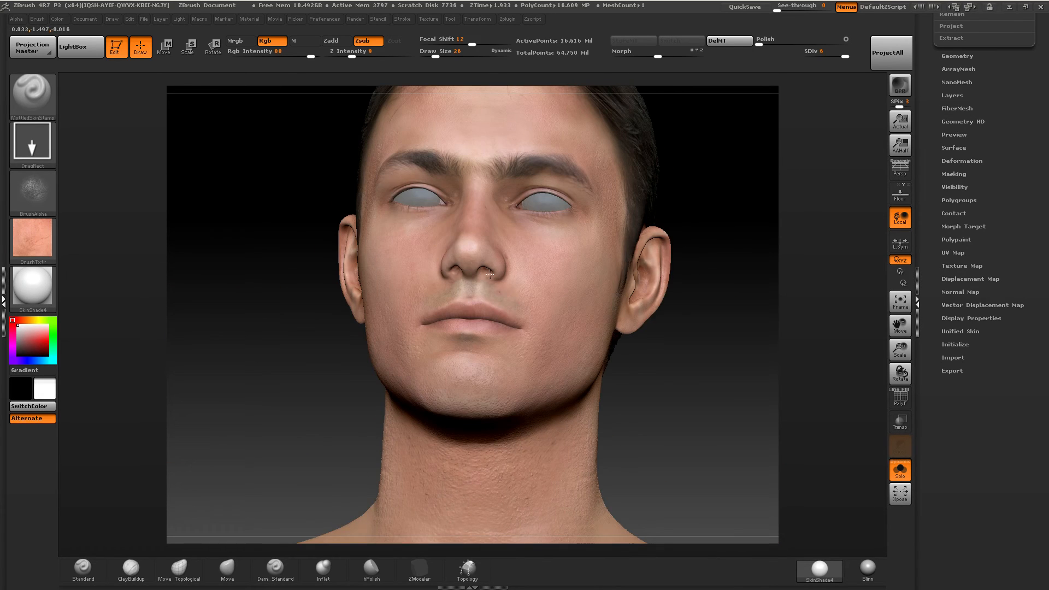
Stamp mottled skin over the nose with Draw Size 9, Z Intensity 10 and Rgb Intensity 100.
mouse_move(458, 295)
right_down()
mouse_move(458, 265)
mouse_move(488, 264)
mouse_move(476, 332)
mouse_move(511, 313)
mouse_move(463, 215)
right_up()
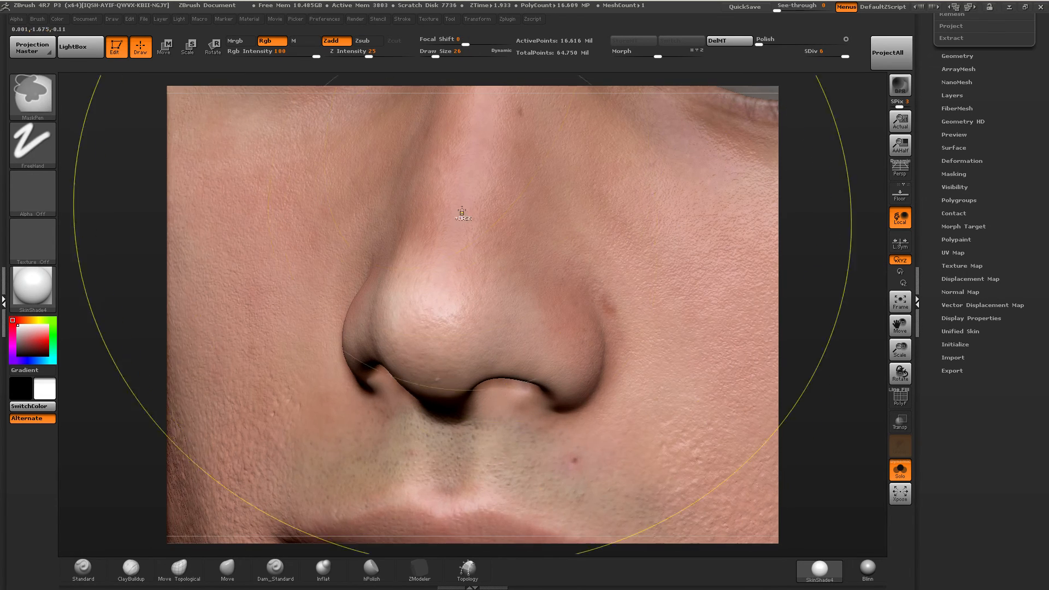
drag(446, 59, 438, 56)
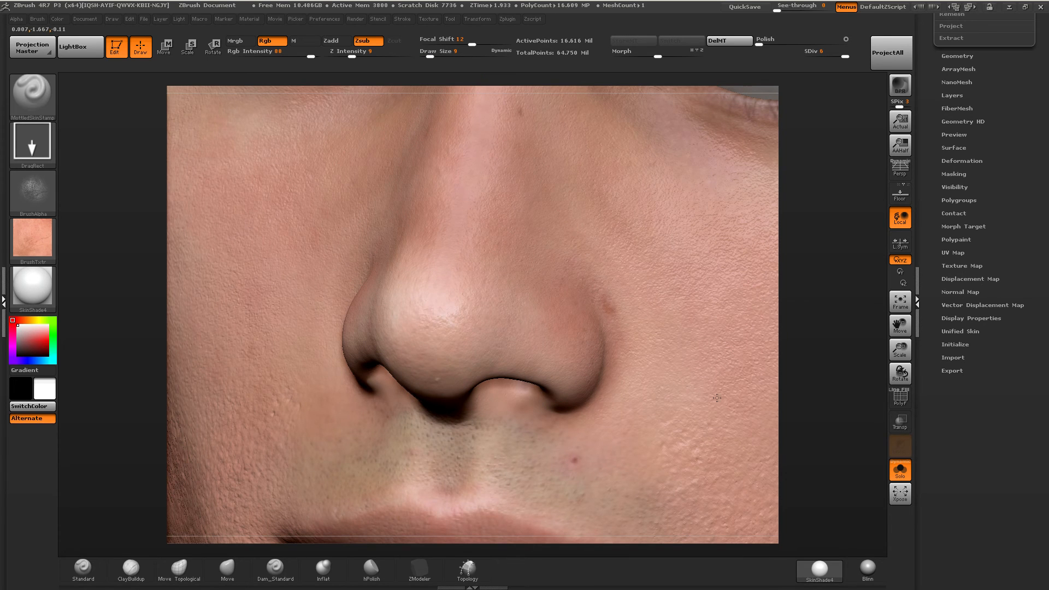
drag(352, 56, 353, 57)
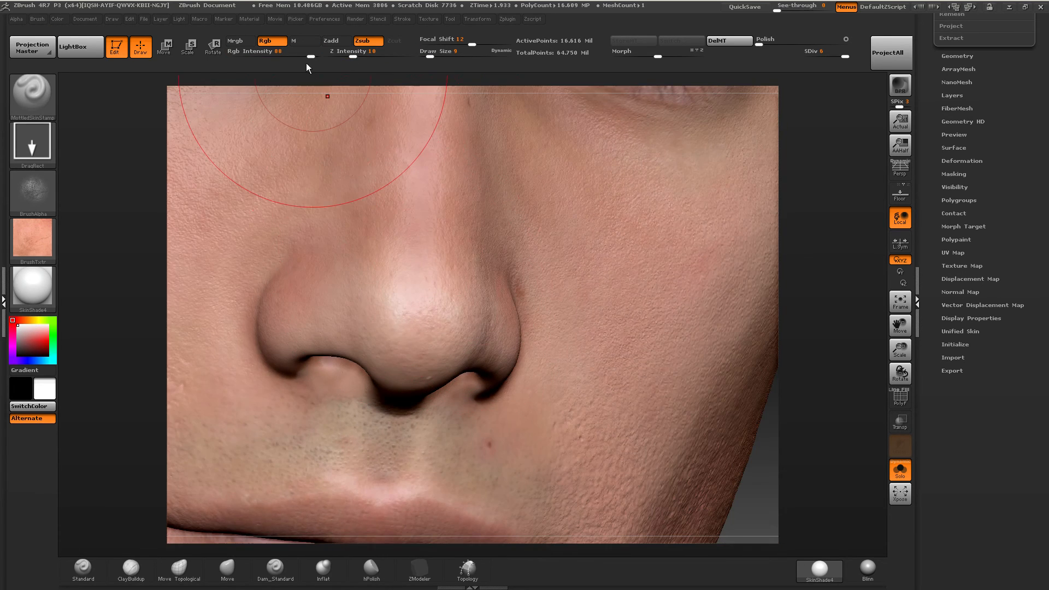
drag(309, 57, 317, 57)
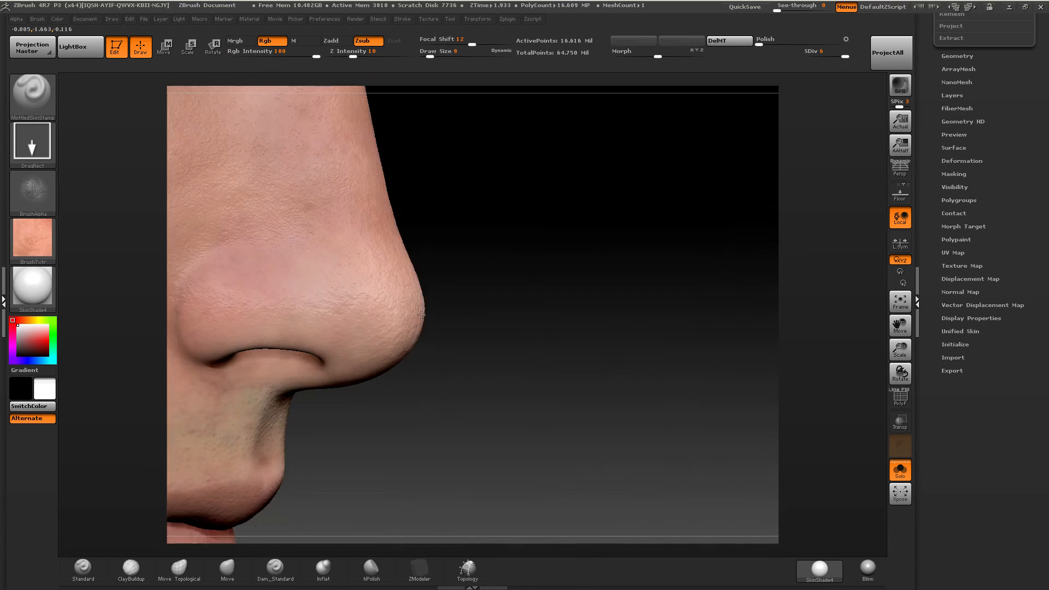
right_drag(433, 307, 427, 307)
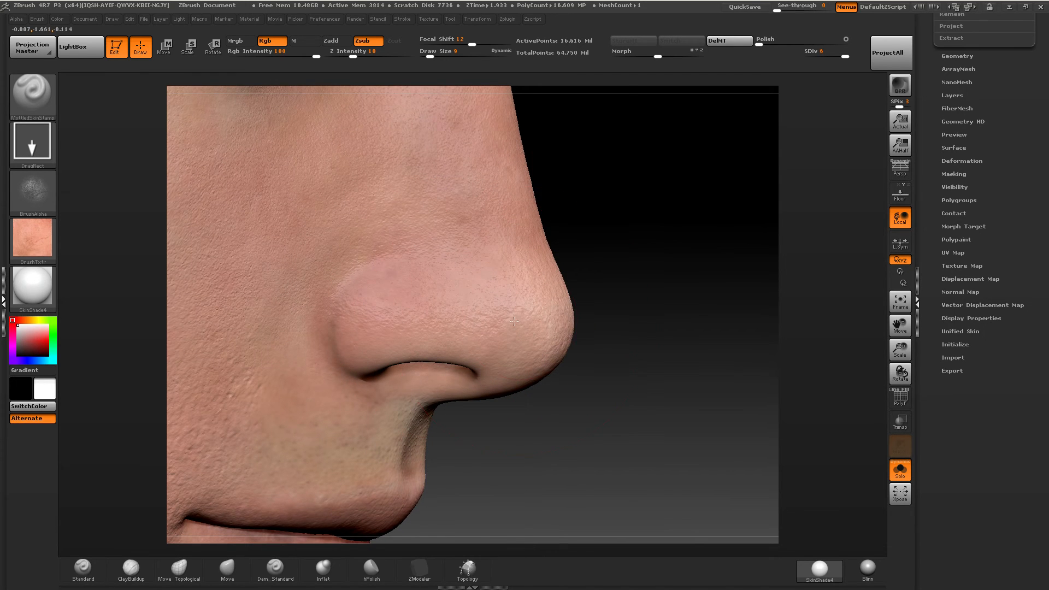
right_drag(514, 322, 458, 298)
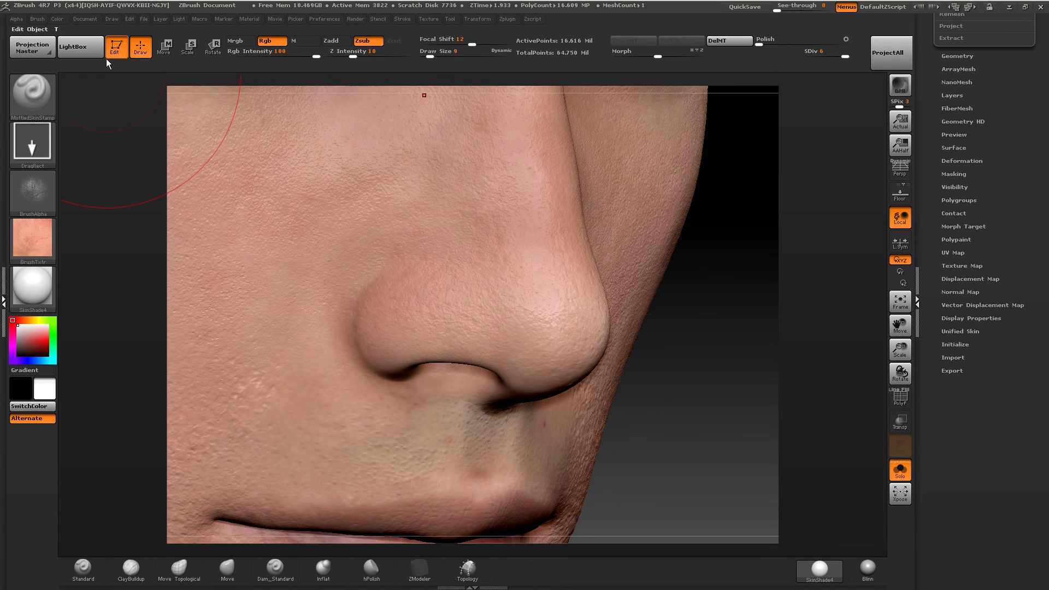
Adjust the Focal Shift of the stamp alpha's curve and smooth the coarse skin detail on the cheek beside the mouth.
click(16, 19)
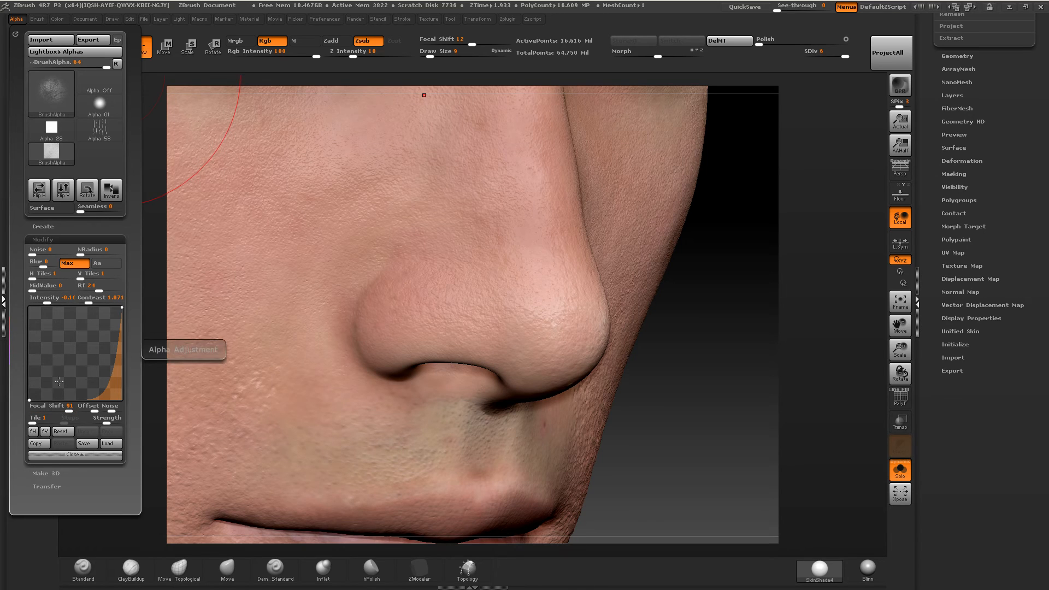
click(68, 410)
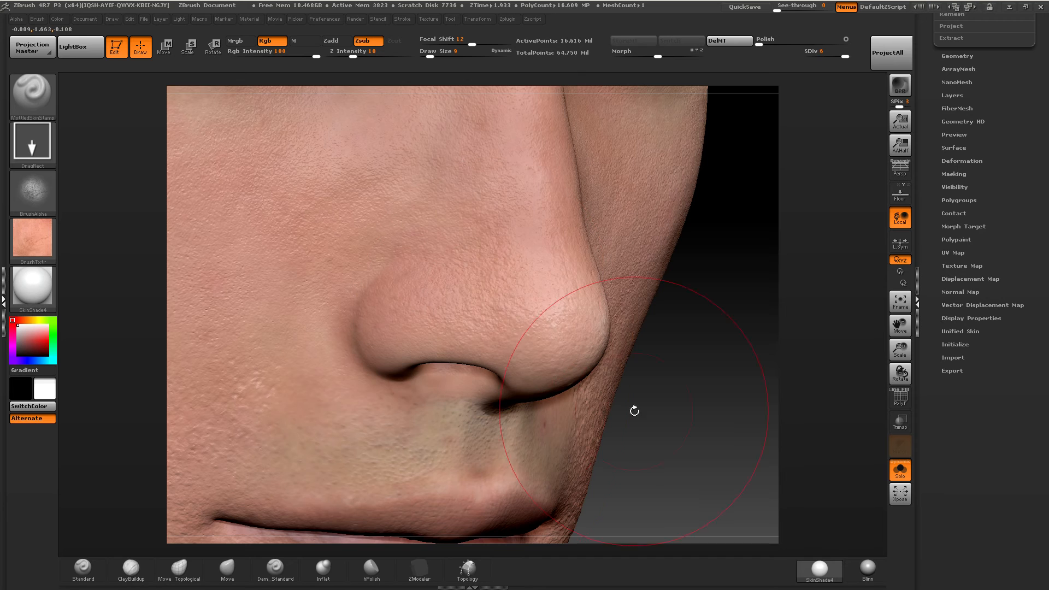
alt+drag(257, 548, 353, 353)
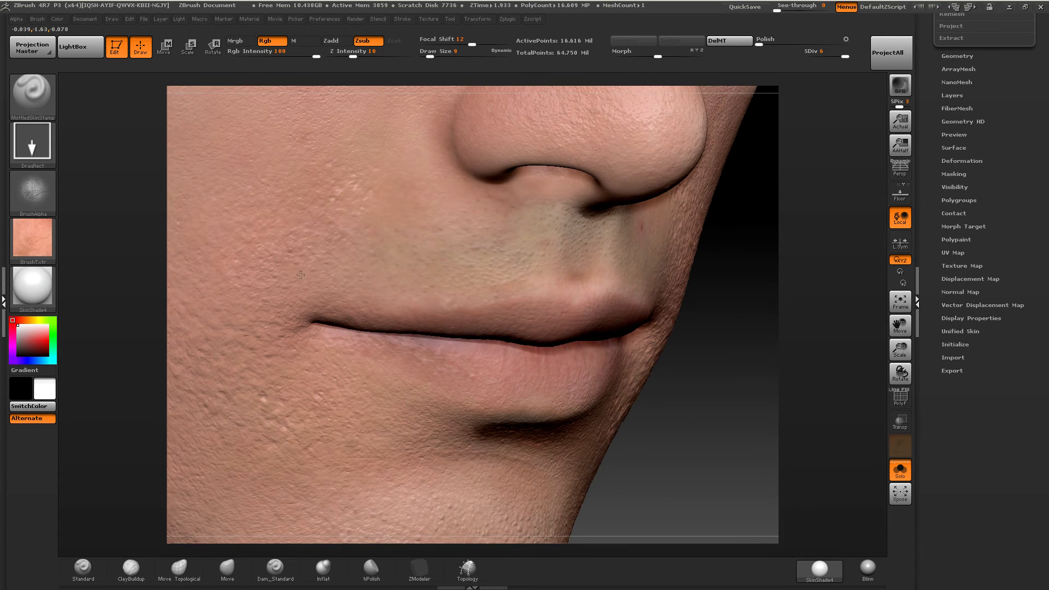
alt+right_drag(307, 246, 444, 258)
key(shift)
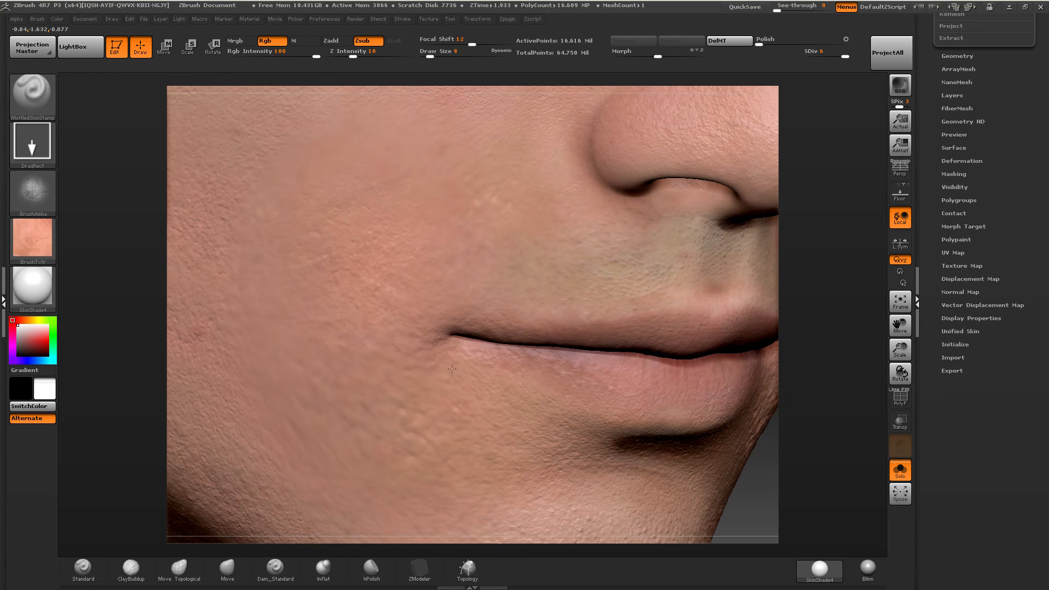
Stamp mottled skin over the smoothed cheek, from the jaw below the mouth corner up to the mid cheek.
drag(300, 399, 499, 330)
drag(634, 323, 636, 322)
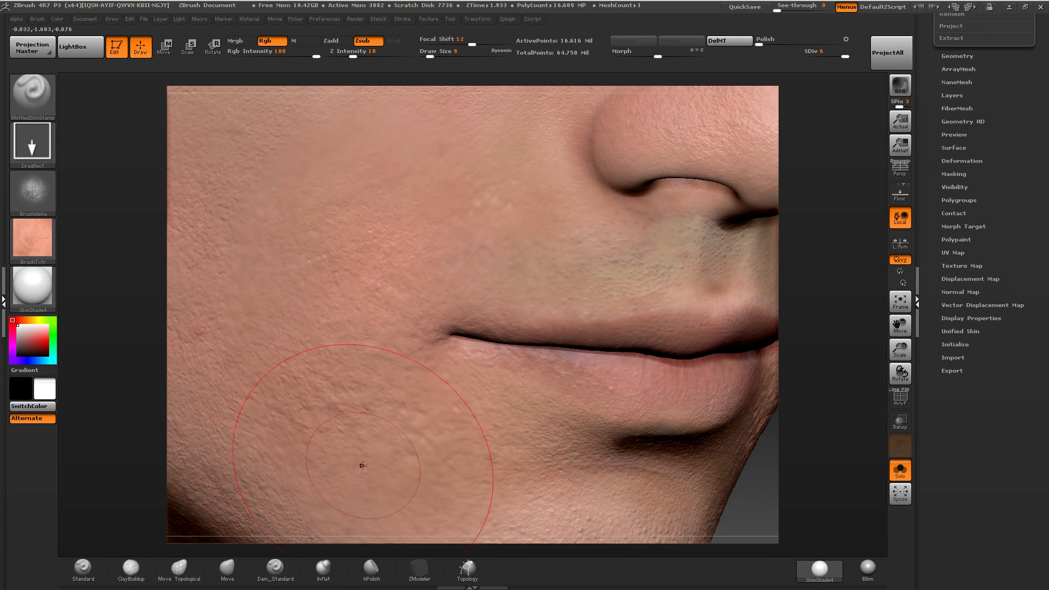
drag(363, 464, 563, 412)
drag(308, 187, 441, 174)
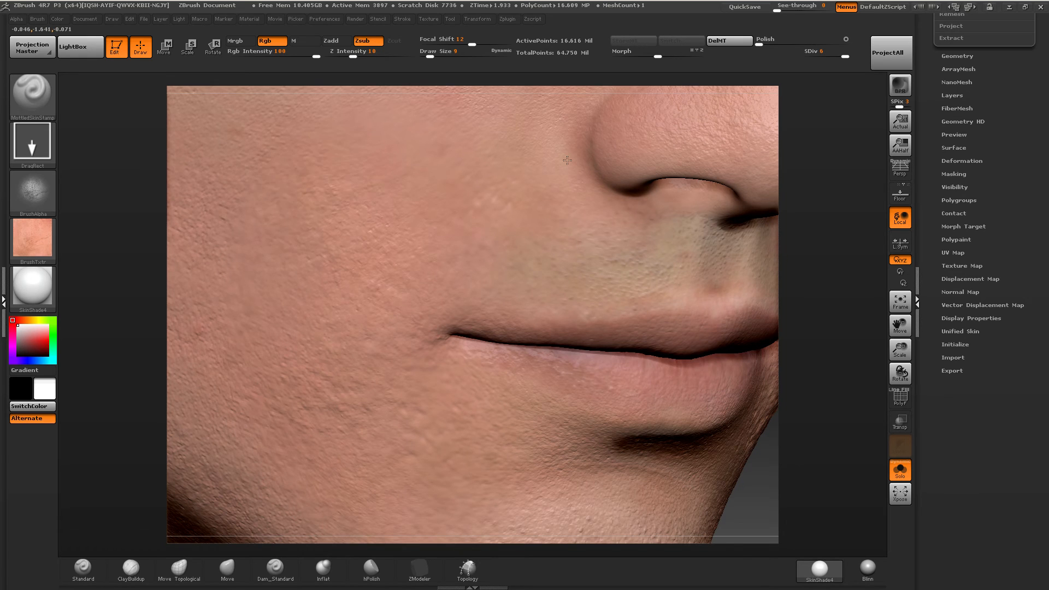
drag(567, 160, 569, 160)
Set Z Intensity to 11 and stamp mottled skin over the cheek beside the nose and above the mouth corner.
click(353, 57)
drag(331, 175, 549, 245)
drag(466, 162, 590, 147)
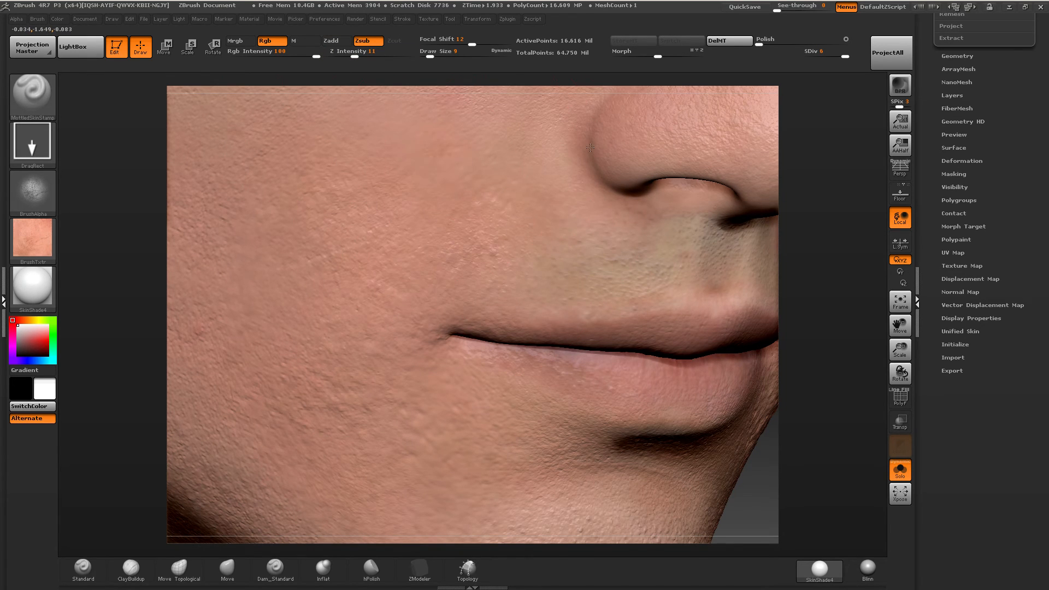
drag(547, 188, 713, 202)
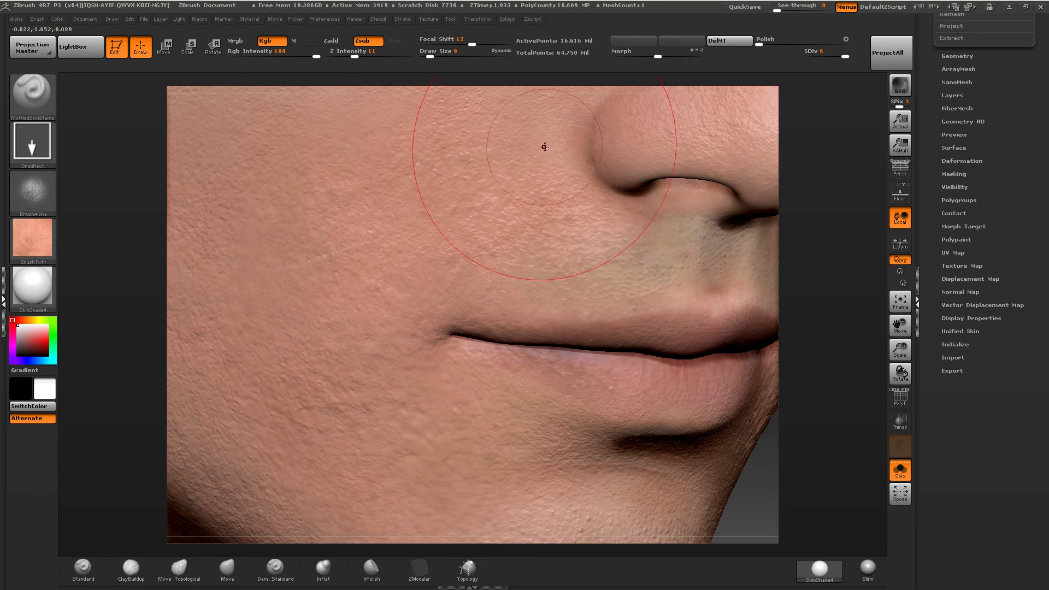
ctrl+right_drag(539, 302, 559, 227)
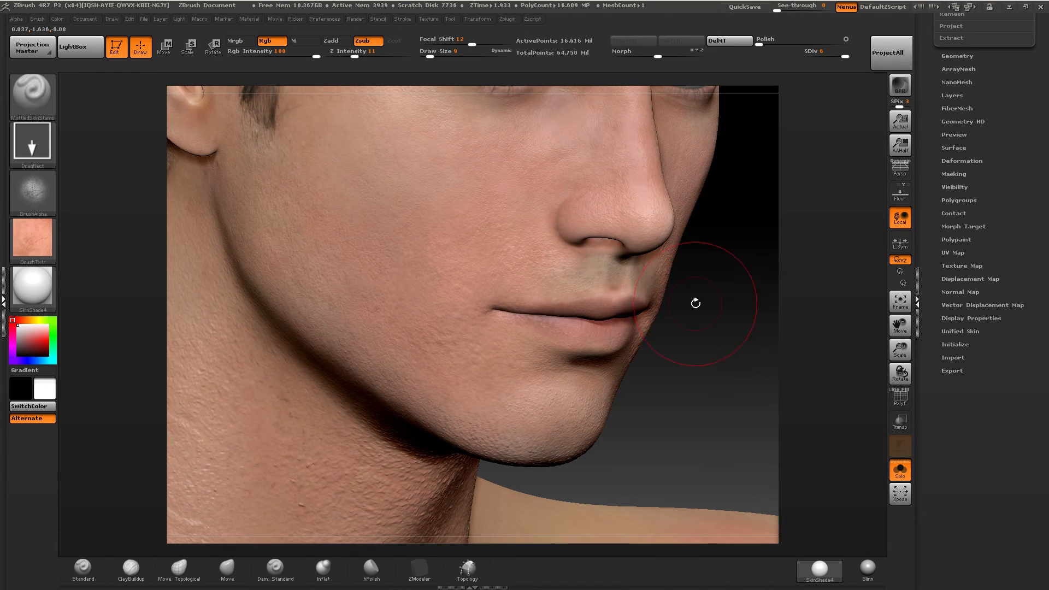
drag(593, 276, 666, 261)
Load the RuddySpray brush and give it a redder skin texture for coloring the cheek and eye area.
click(80, 47)
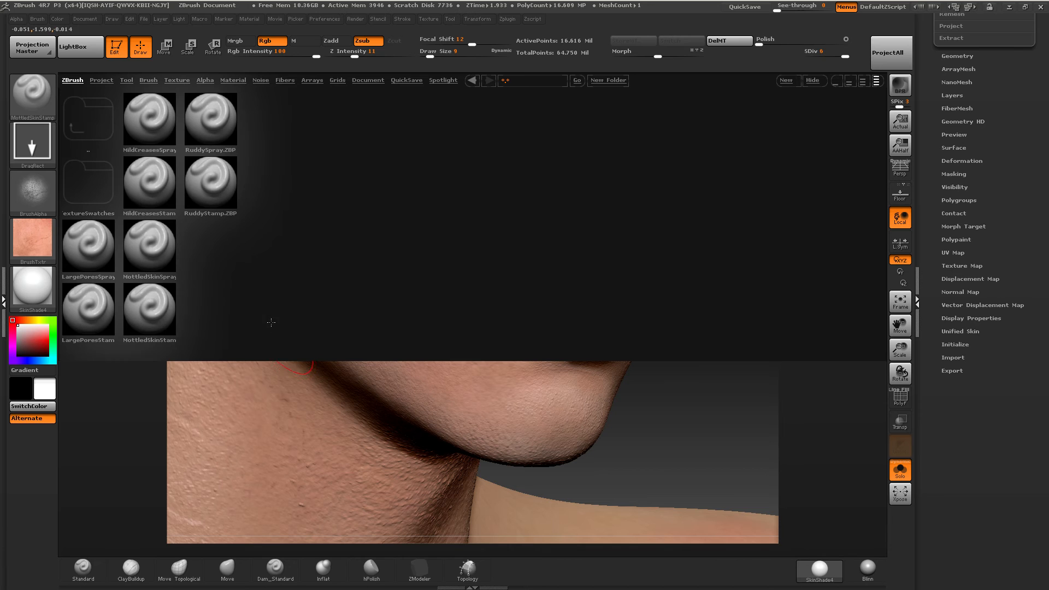
double_click(223, 123)
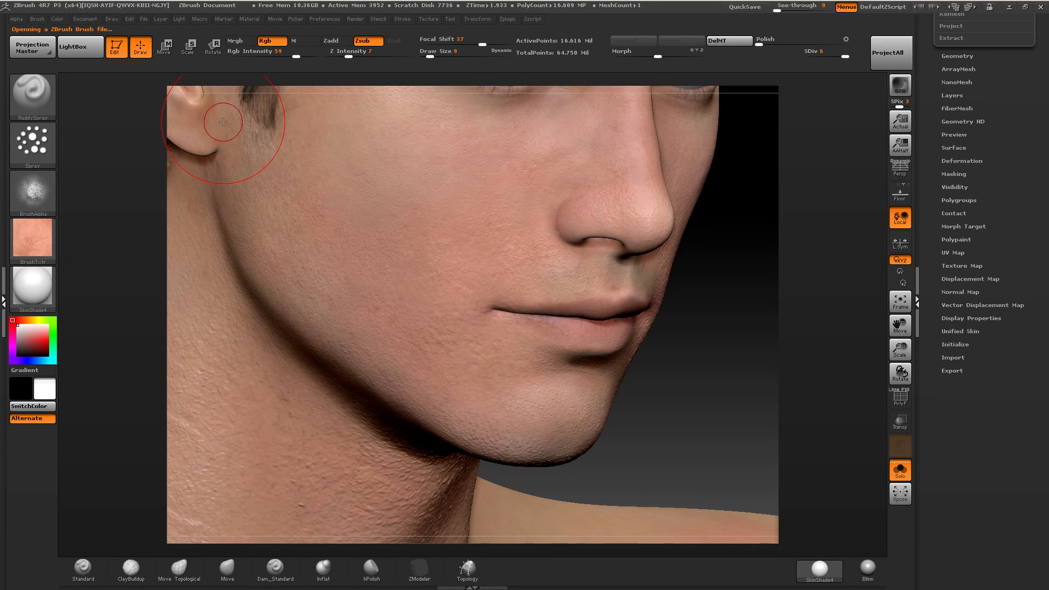
mouse_move(37, 243)
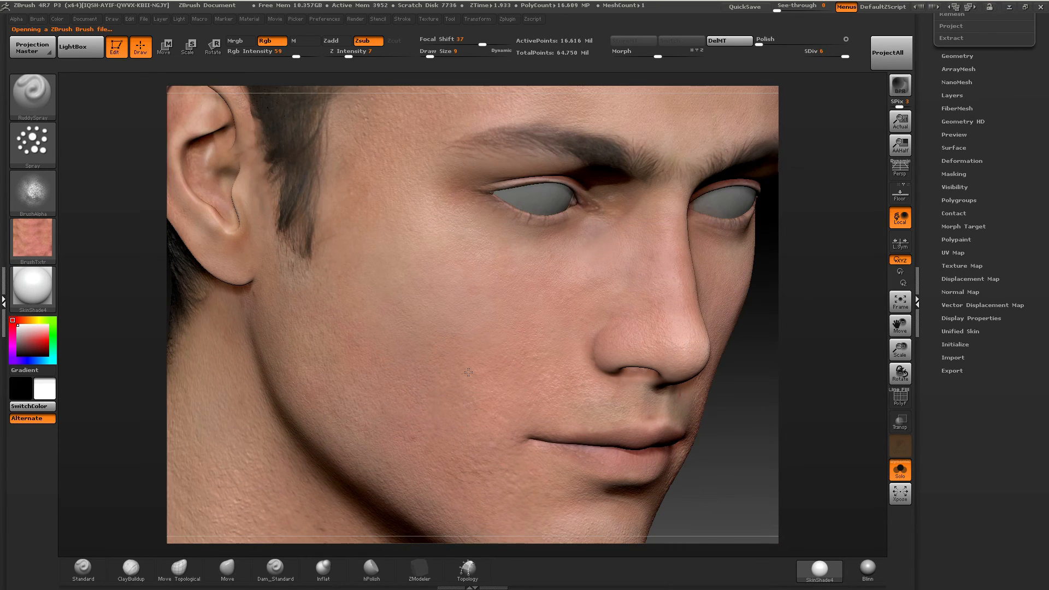
mouse_move(601, 238)
alt+right_down()
mouse_move(606, 278)
mouse_move(619, 280)
alt+right_up()
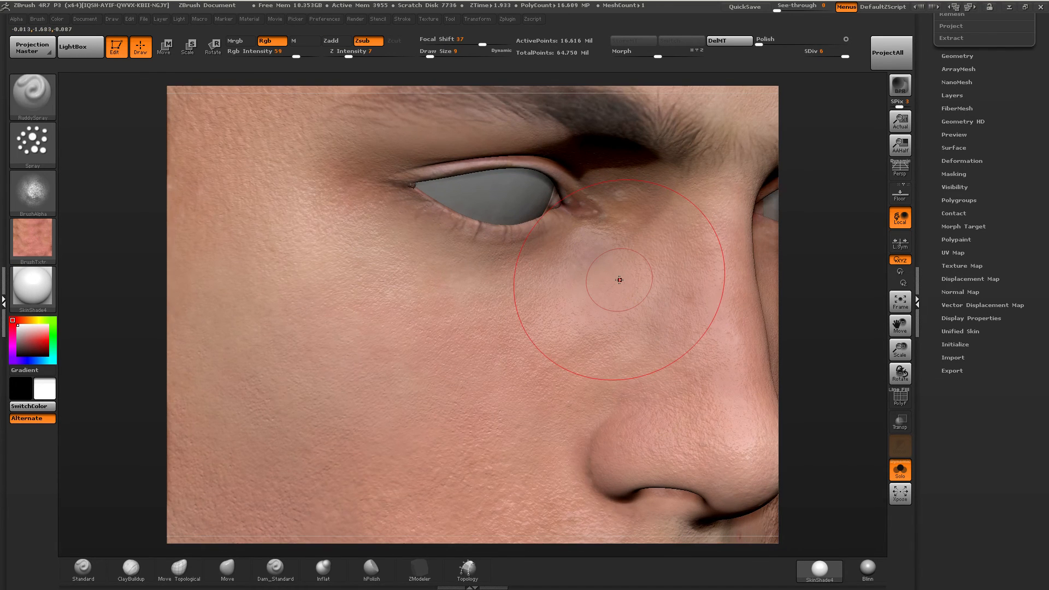
alt+right_drag(545, 269, 479, 312)
right_drag(531, 253, 533, 277)
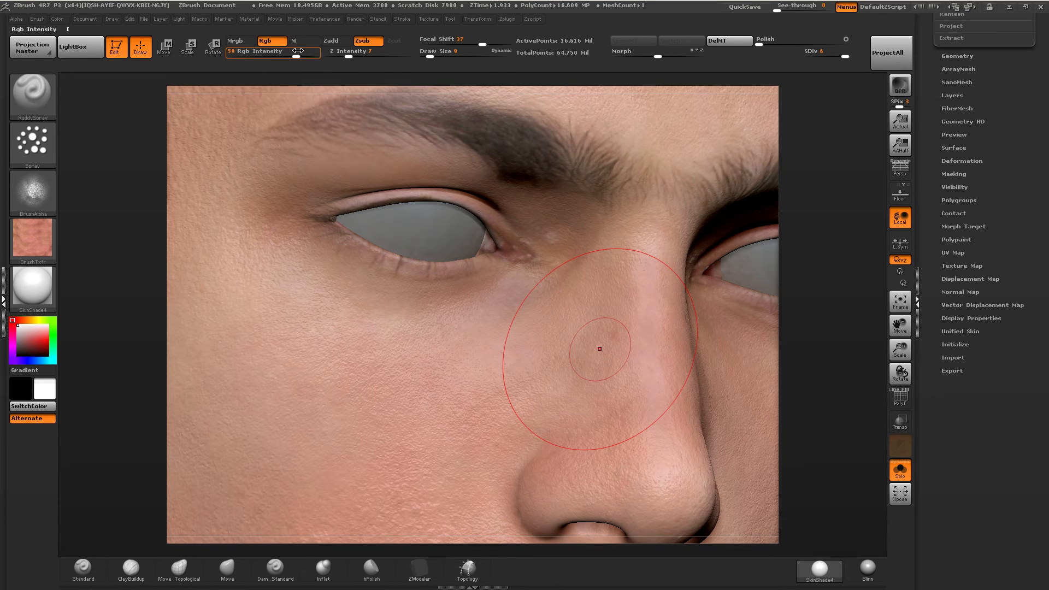
Set Draw Size to 6 and spray ruddy color over the cheek below the inner eye corner.
drag(433, 53, 428, 53)
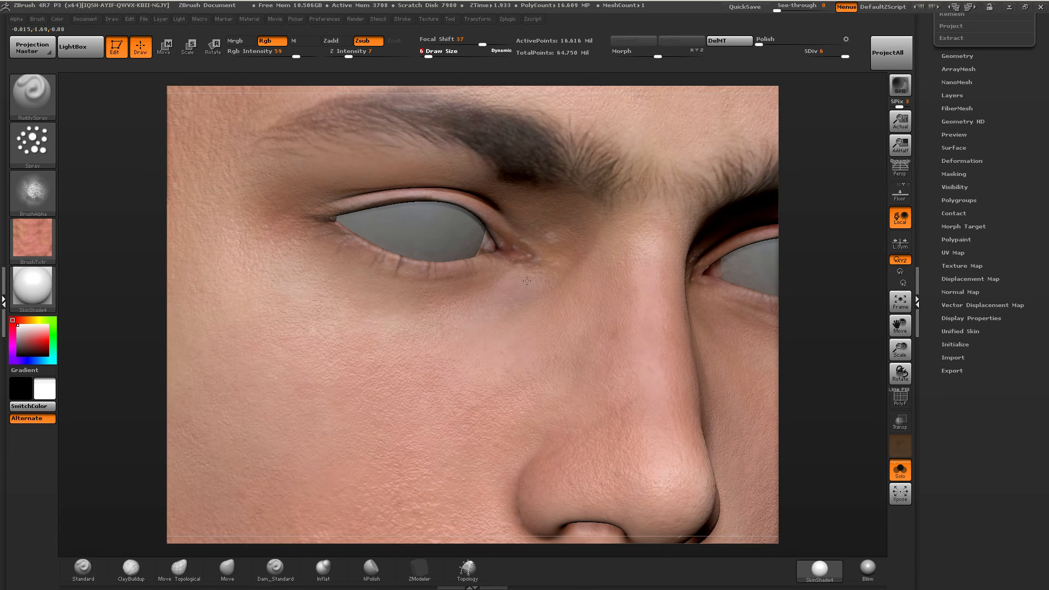
drag(499, 311, 468, 341)
mouse_move(552, 293)
mouse_down()
mouse_move(501, 339)
mouse_move(330, 407)
mouse_move(342, 393)
mouse_up()
Set Draw Size to 4 and spray ruddy color across the cheekbone, beside the nose and around the outer eye corner.
drag(430, 52, 426, 53)
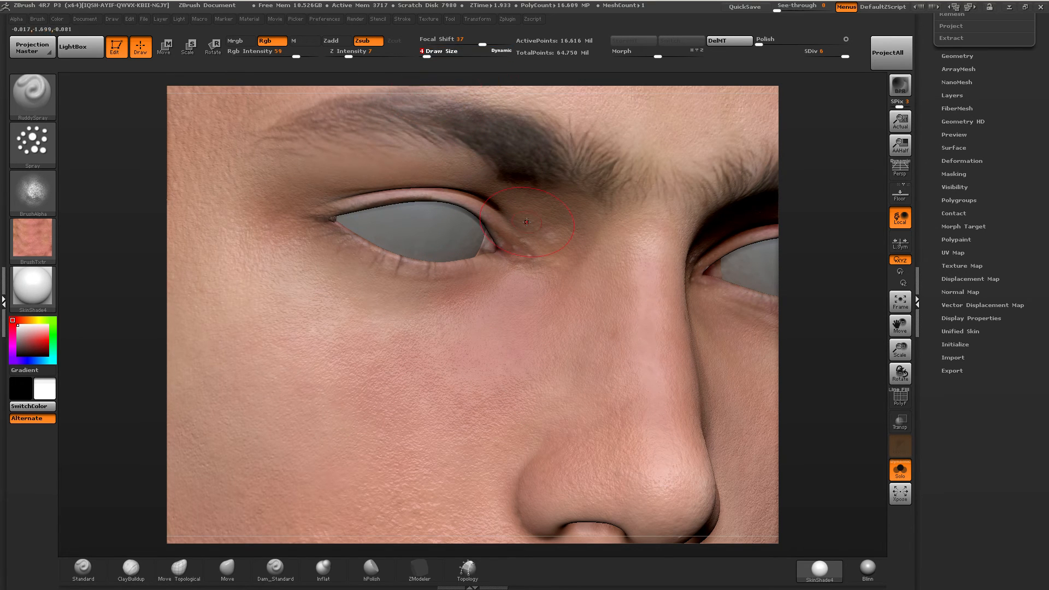
drag(484, 384, 355, 407)
drag(383, 360, 273, 322)
drag(447, 297, 289, 295)
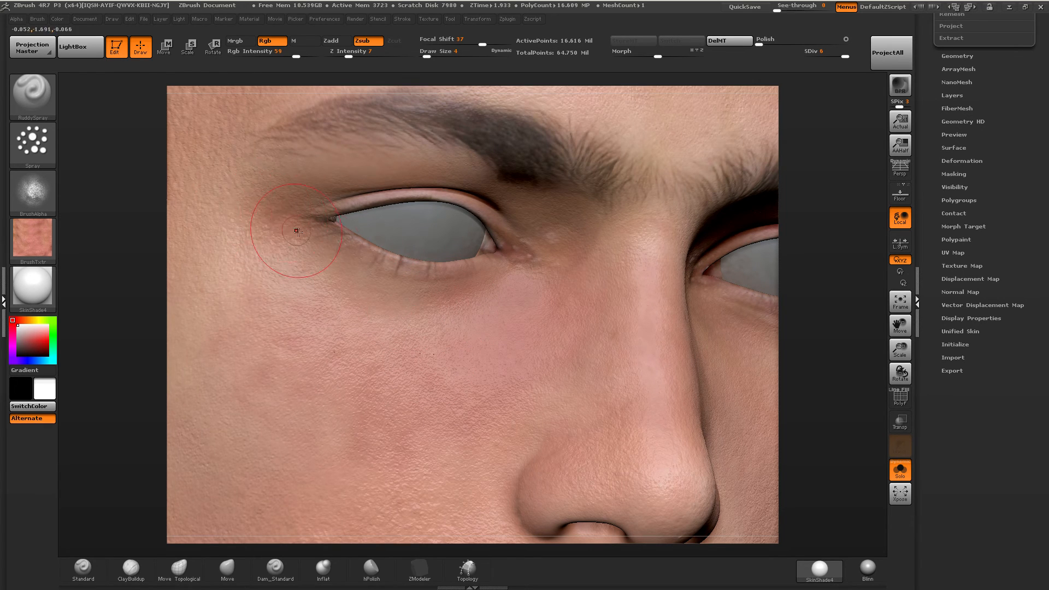
drag(229, 229, 247, 185)
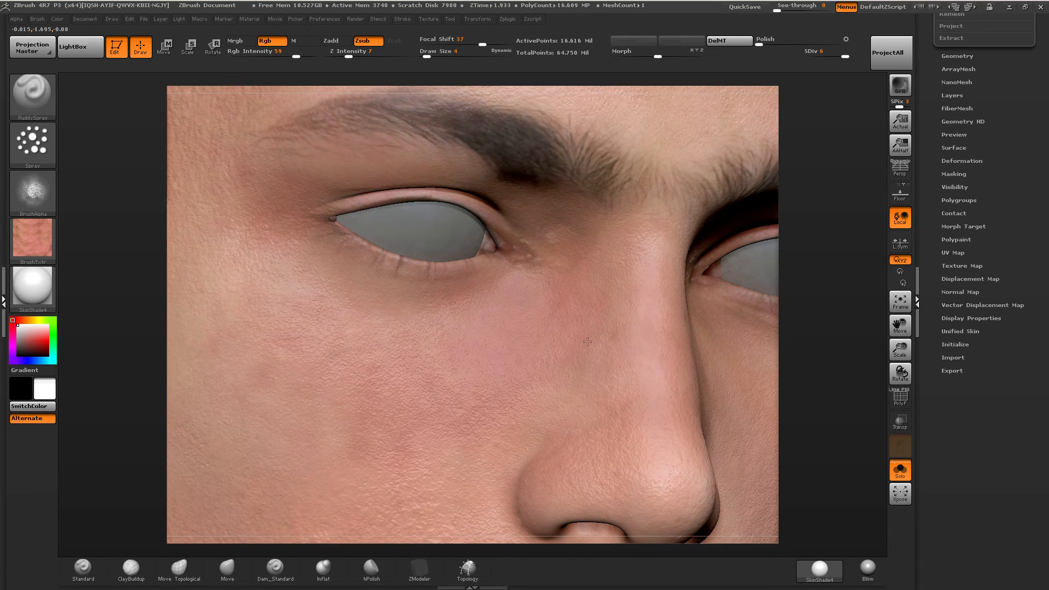
right_drag(634, 300, 750, 326)
alt+right_drag(445, 271, 266, 229)
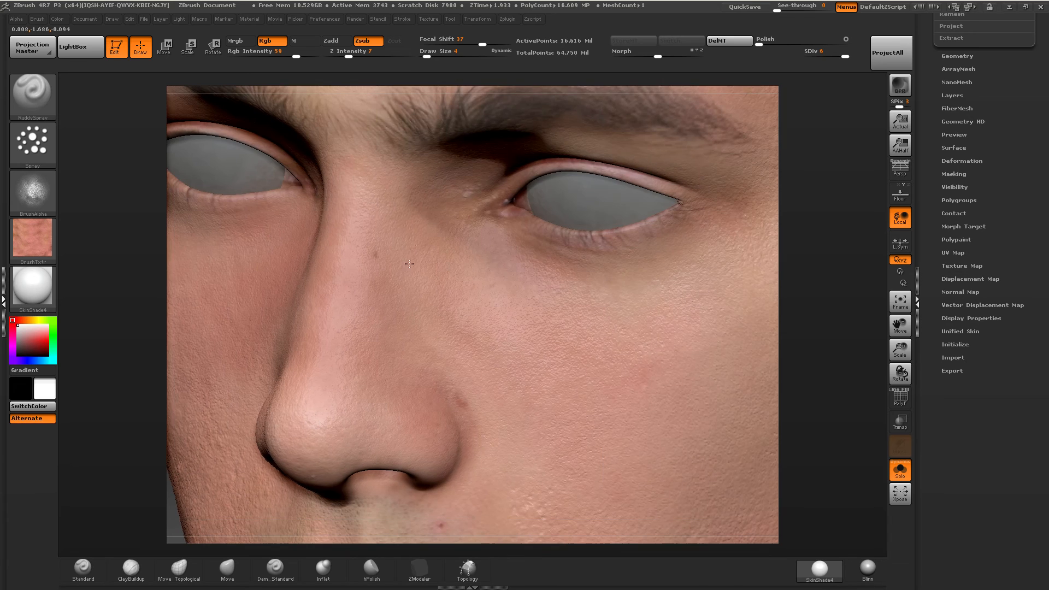
Spray ruddy color below the eye and across the cheekbone, raising Draw Size to 10 for the broader cheek area.
drag(511, 286, 551, 397)
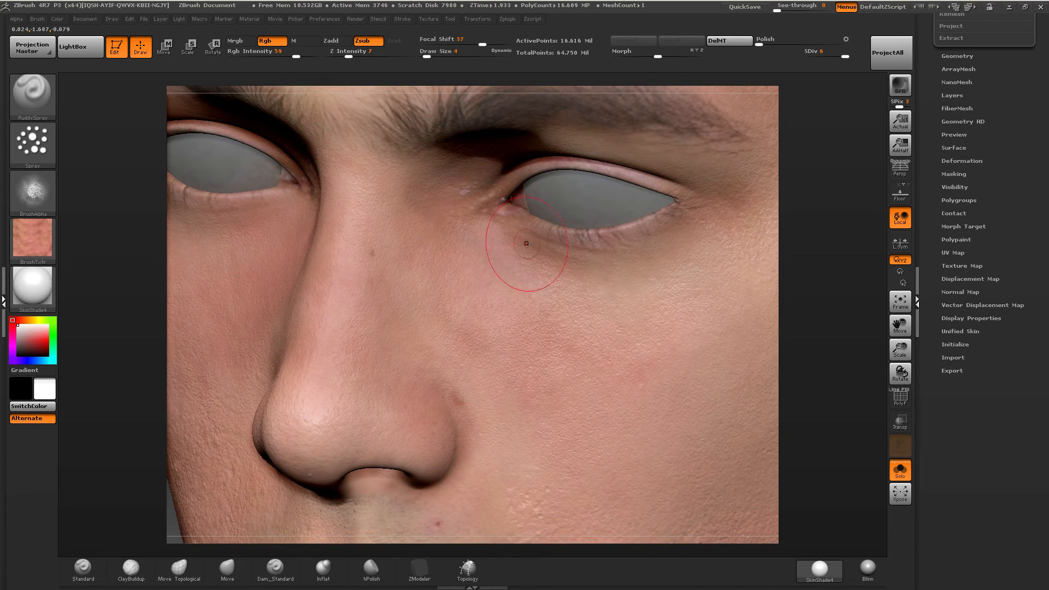
drag(619, 291, 692, 302)
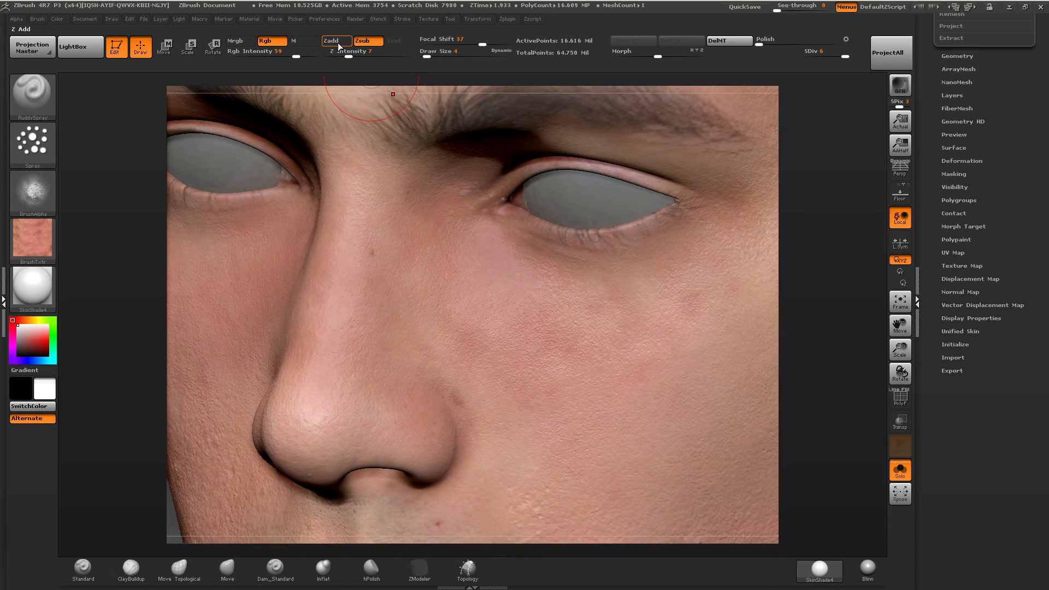
drag(427, 55, 431, 55)
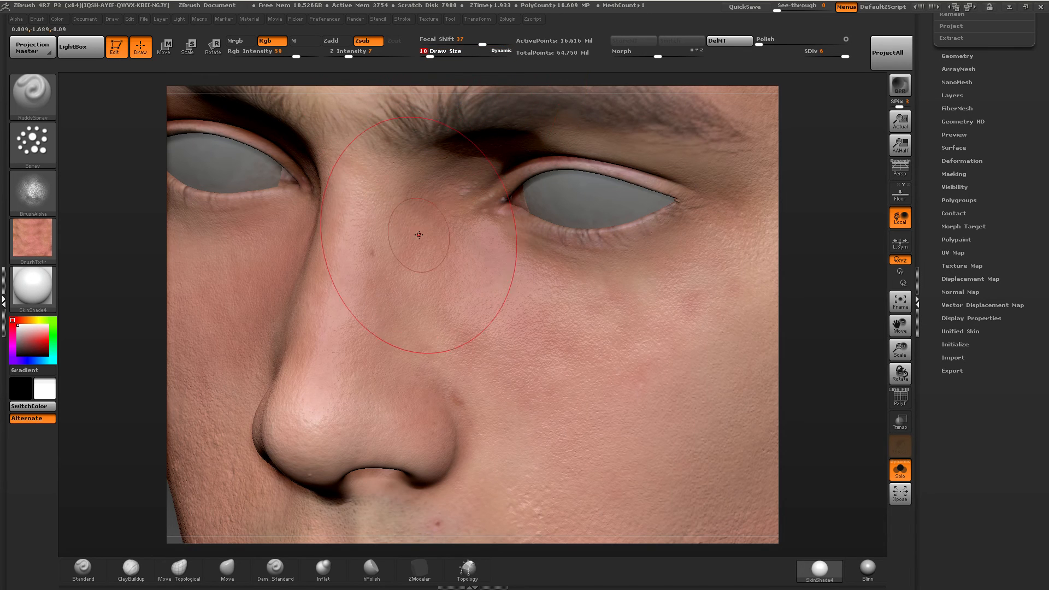
mouse_move(419, 235)
mouse_down()
mouse_move(470, 333)
mouse_move(601, 377)
mouse_up()
ctrl+right_drag(560, 382, 510, 245)
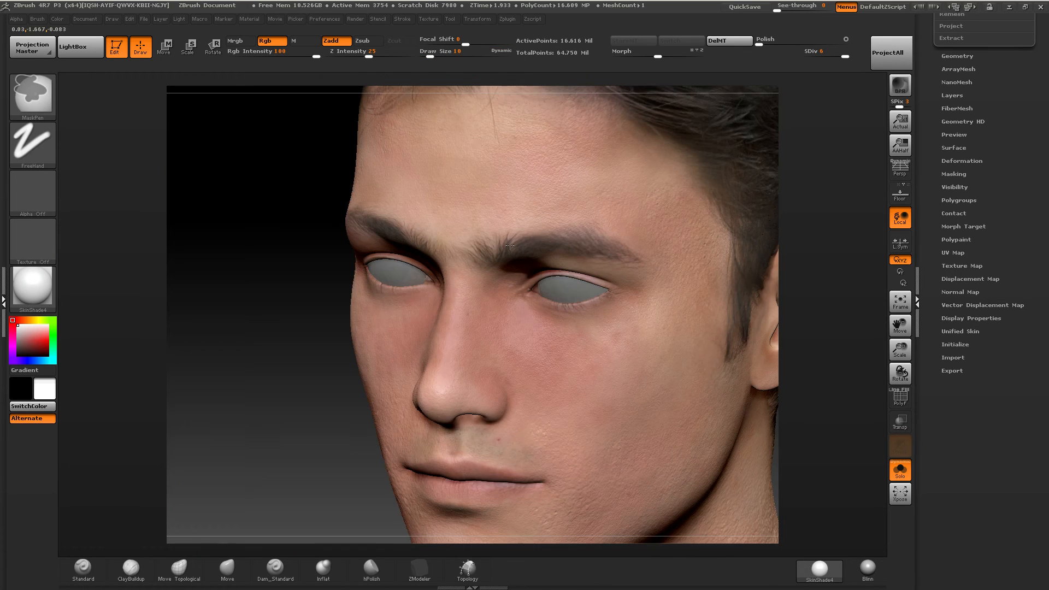
Set Draw Size to 15 and spray ruddy color across the forehead between the eyebrows and the hairline.
mouse_move(439, 52)
mouse_down()
mouse_move(468, 43)
mouse_move(432, 54)
mouse_up()
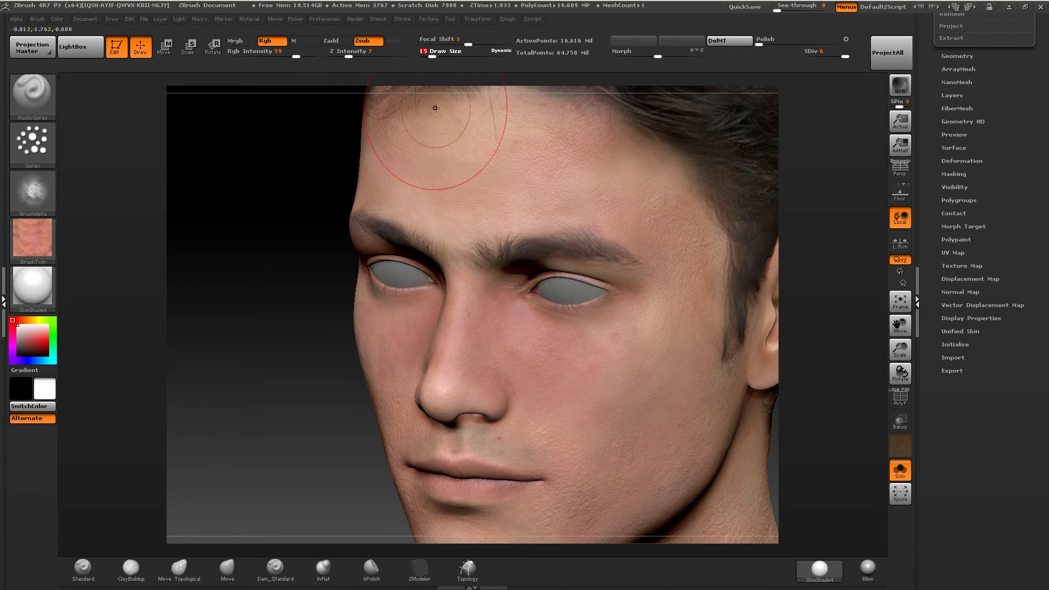
mouse_move(513, 178)
ctrl+right_down()
mouse_move(512, 167)
mouse_move(536, 246)
mouse_move(553, 394)
ctrl+right_up()
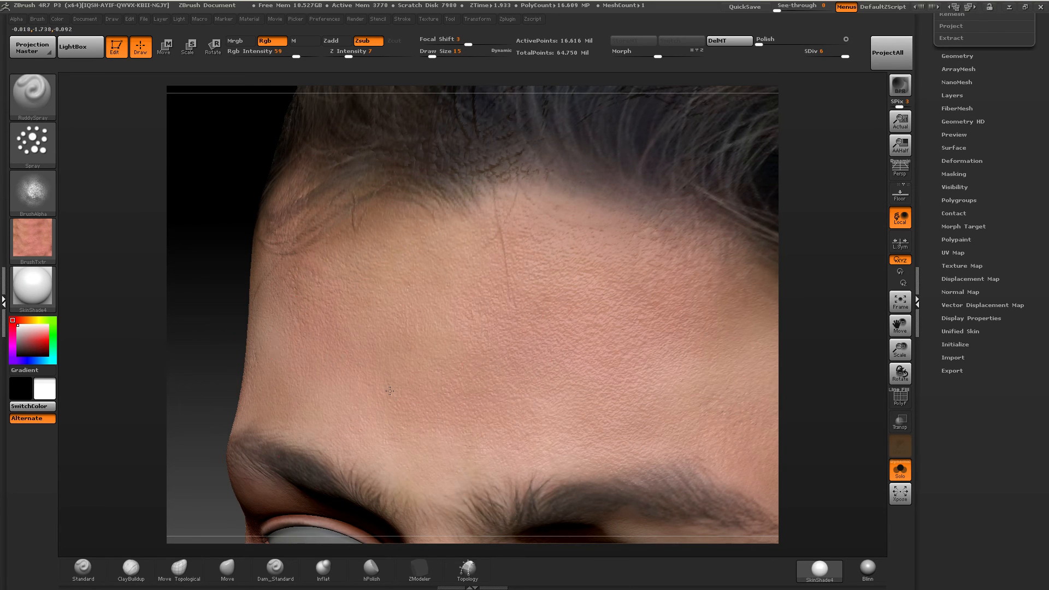
right_drag(251, 295, 370, 286)
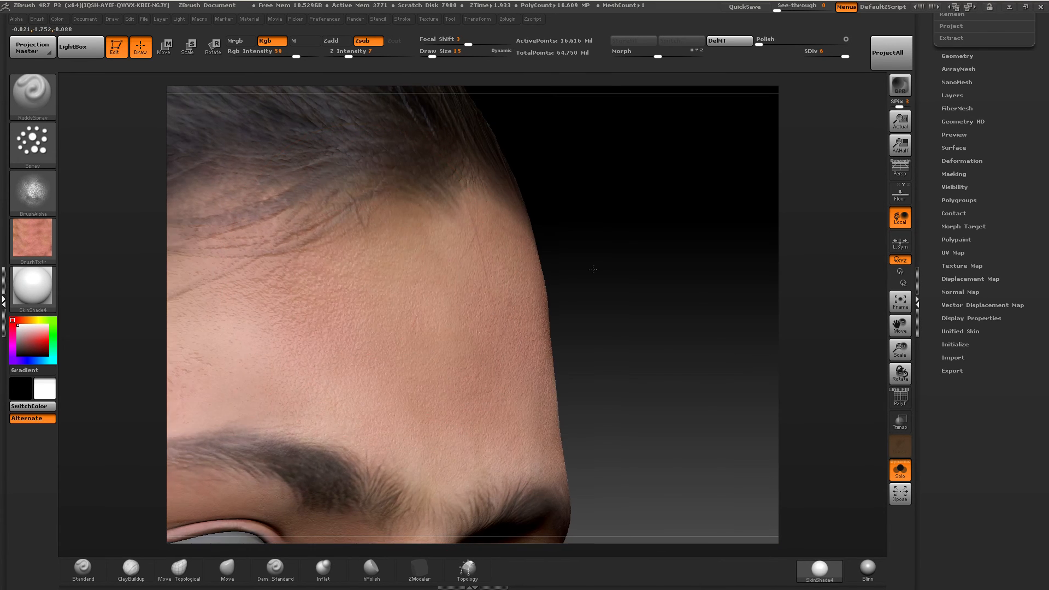
right_drag(592, 269, 616, 217)
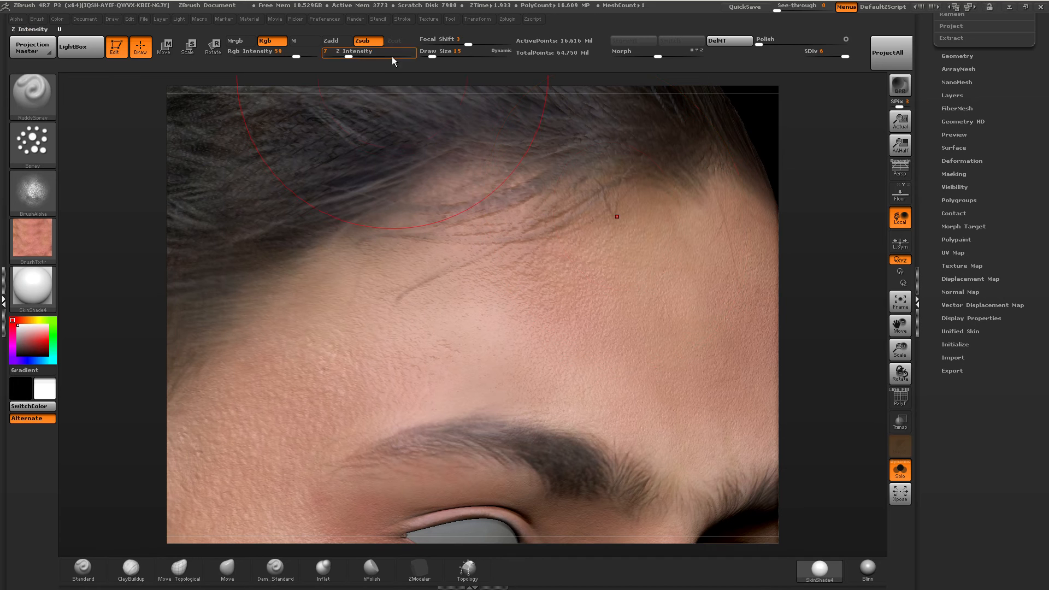
Set Draw Size to 9 and smooth away the stray hair lines on the forehead below the hairline.
click(433, 56)
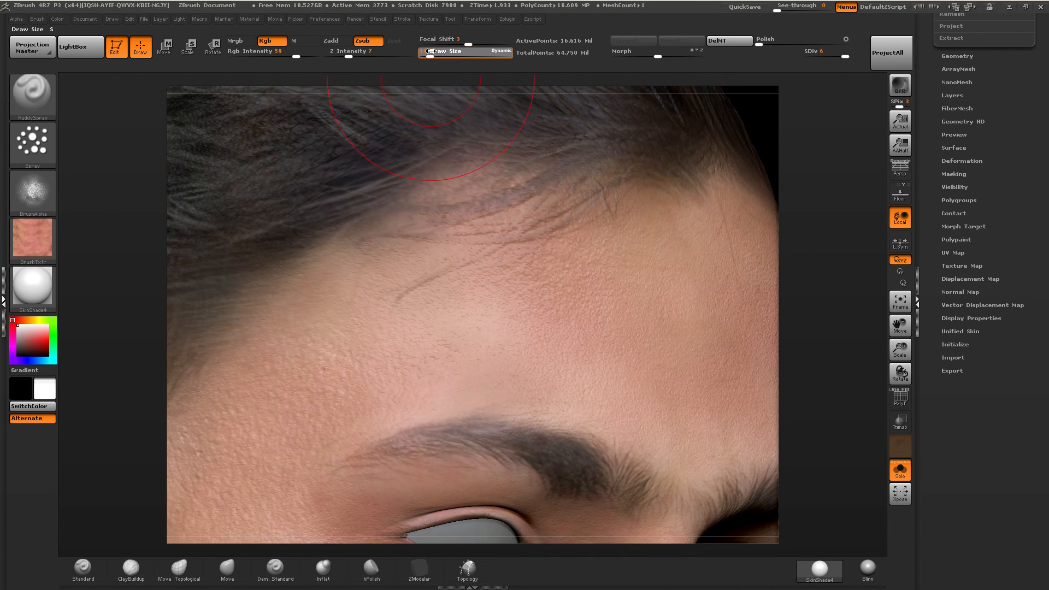
key(shift)
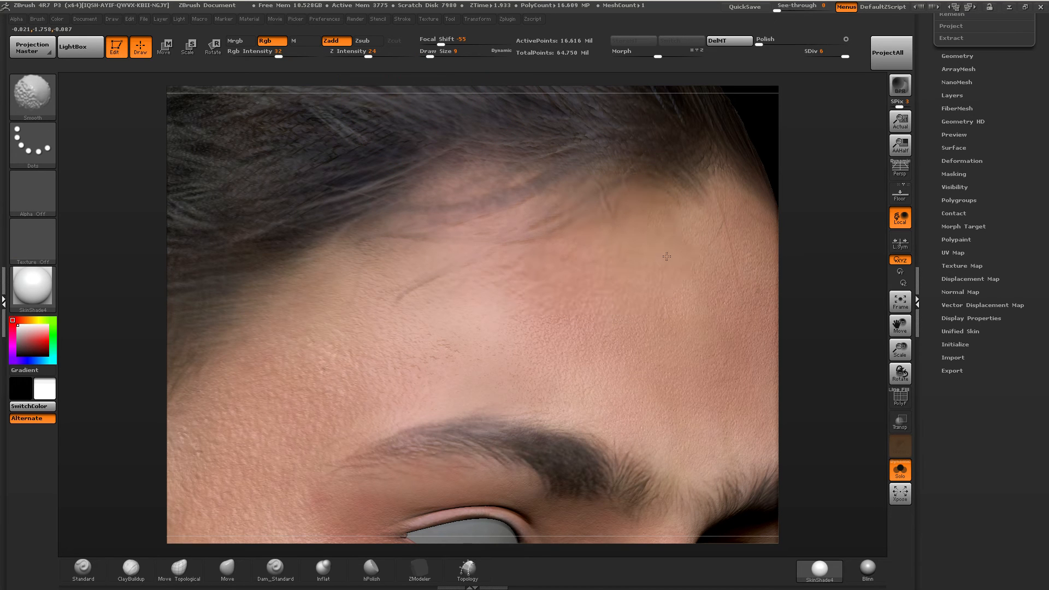
shift+drag(444, 292, 436, 268)
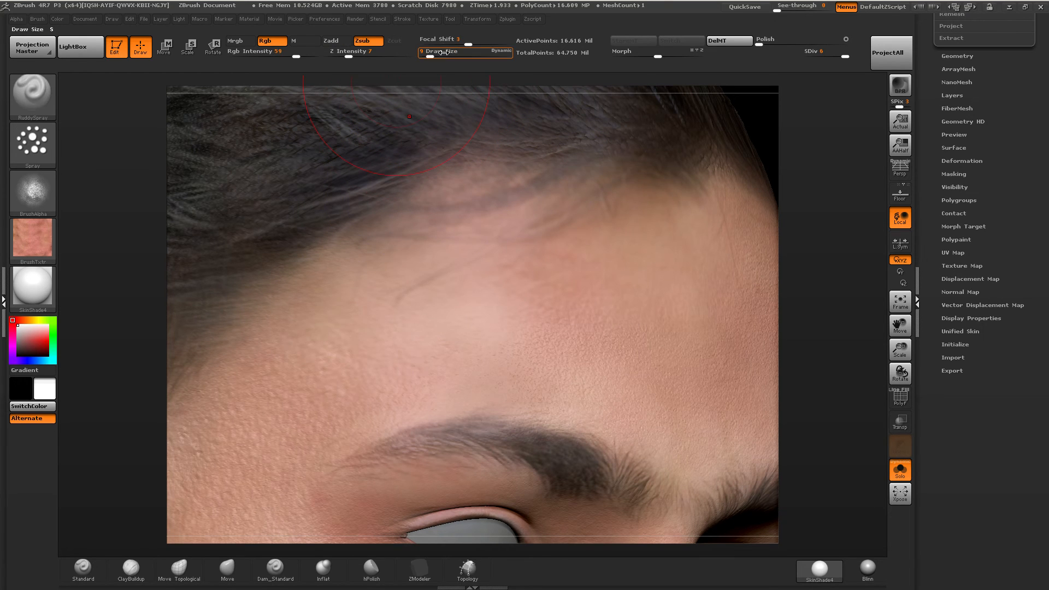
Set Draw Size to 11, spray ruddy color over the upper forehead and smooth the hair along the front hairline.
drag(437, 56, 431, 56)
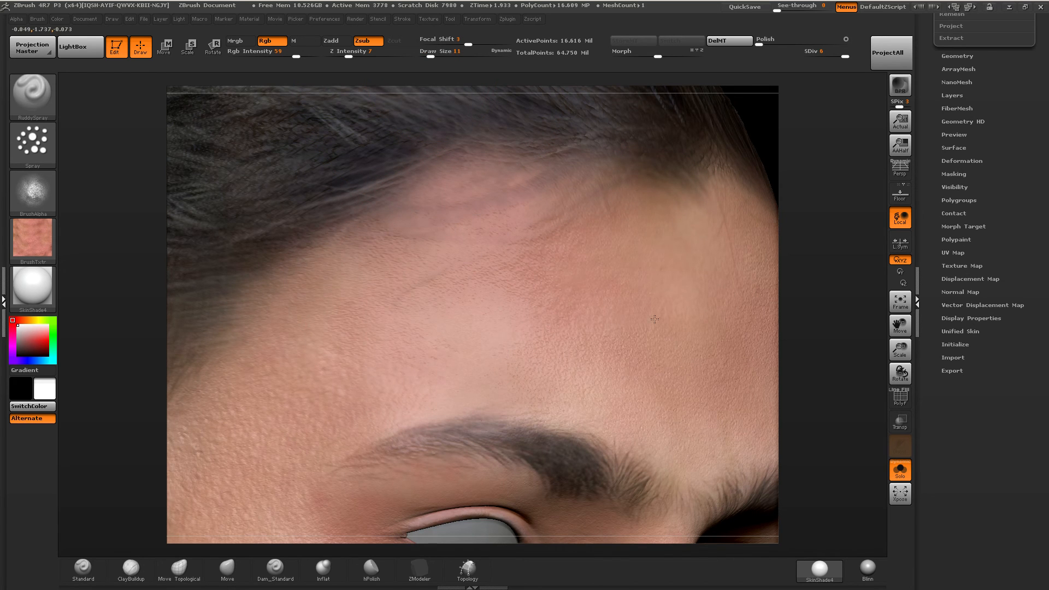
key(ctrl)
mouse_move(563, 288)
ctrl+right_down()
mouse_move(468, 244)
mouse_move(580, 191)
ctrl+right_up()
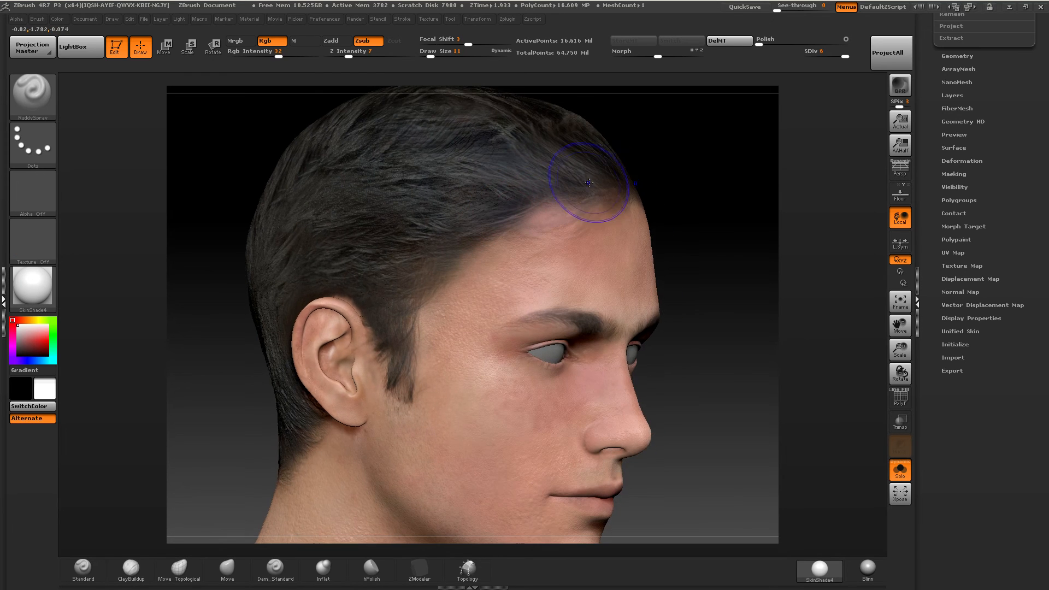
shift+drag(580, 188, 540, 190)
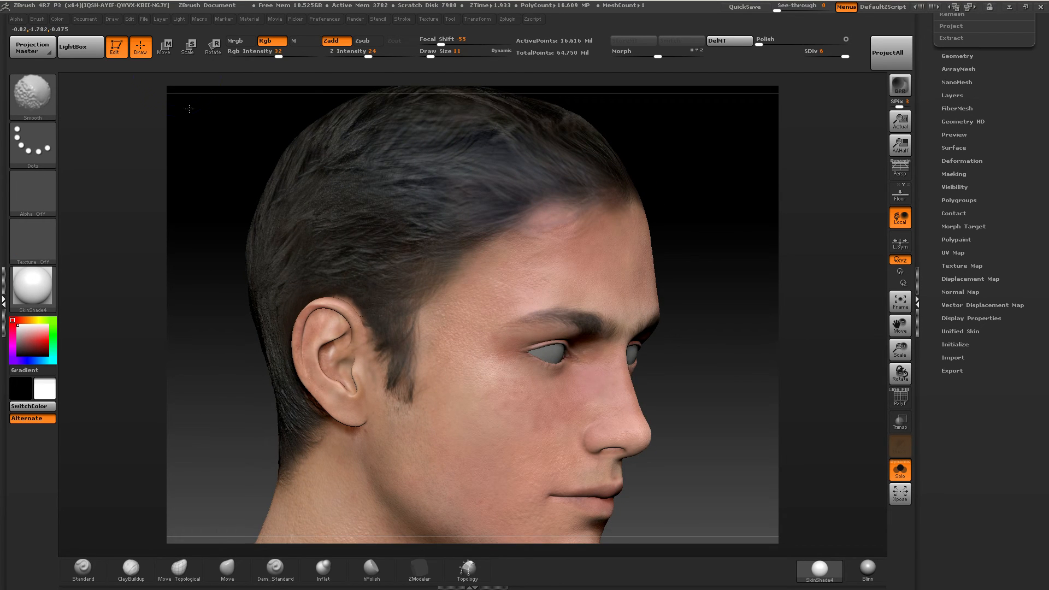
Switch to the LargePoresSpray brush, set Rgb Intensity to 100 and spray pore-textured skin over the front hair.
click(36, 96)
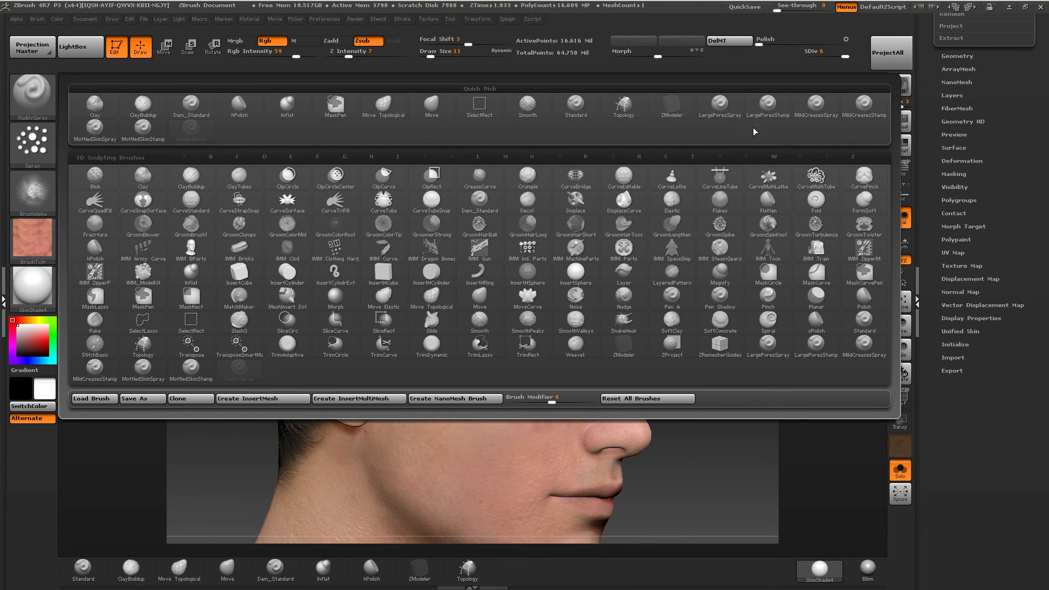
click(720, 104)
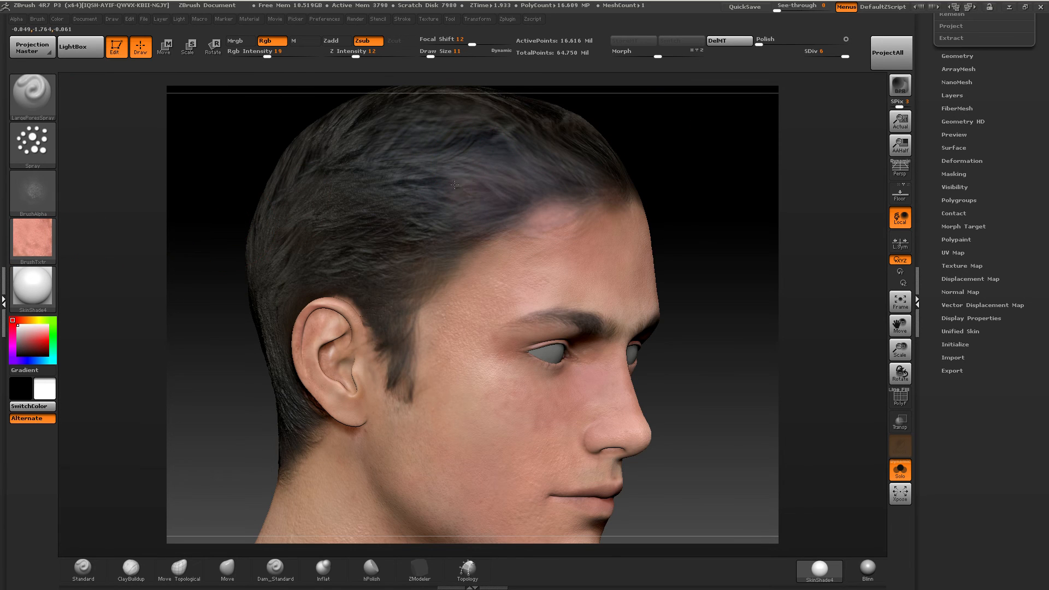
drag(455, 185, 435, 152)
click(318, 53)
mouse_move(494, 134)
mouse_down()
mouse_move(488, 181)
mouse_move(437, 197)
mouse_move(536, 186)
mouse_move(547, 164)
mouse_move(426, 256)
mouse_up()
Extend the large-pore skin over the top and side hair, lowering Z Intensity to 7.
click(53, 142)
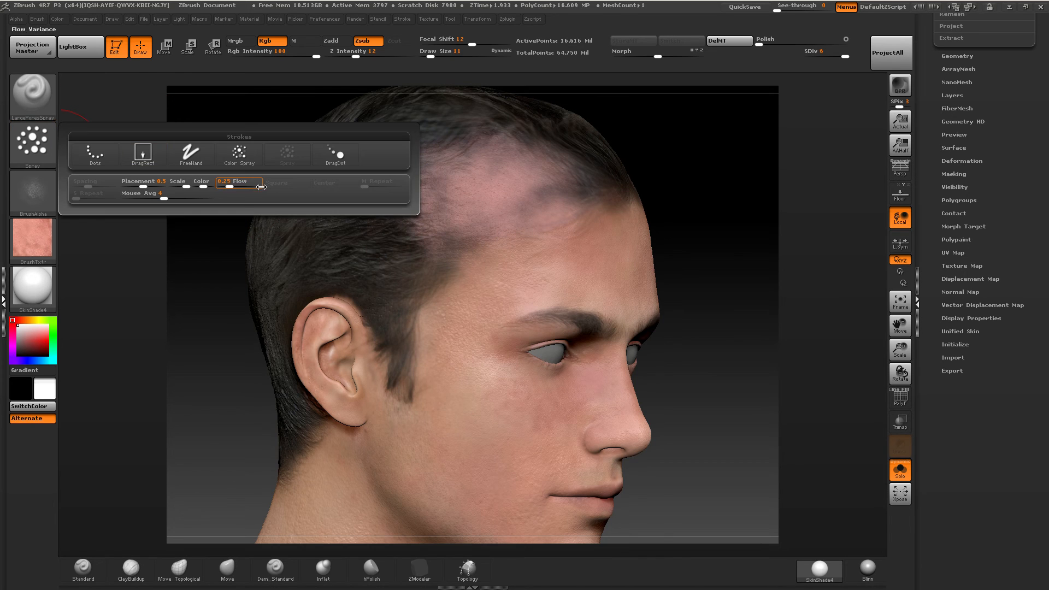
mouse_move(449, 163)
mouse_down()
mouse_move(546, 186)
mouse_move(557, 163)
mouse_move(612, 164)
mouse_move(530, 124)
mouse_move(426, 129)
mouse_move(408, 154)
mouse_up()
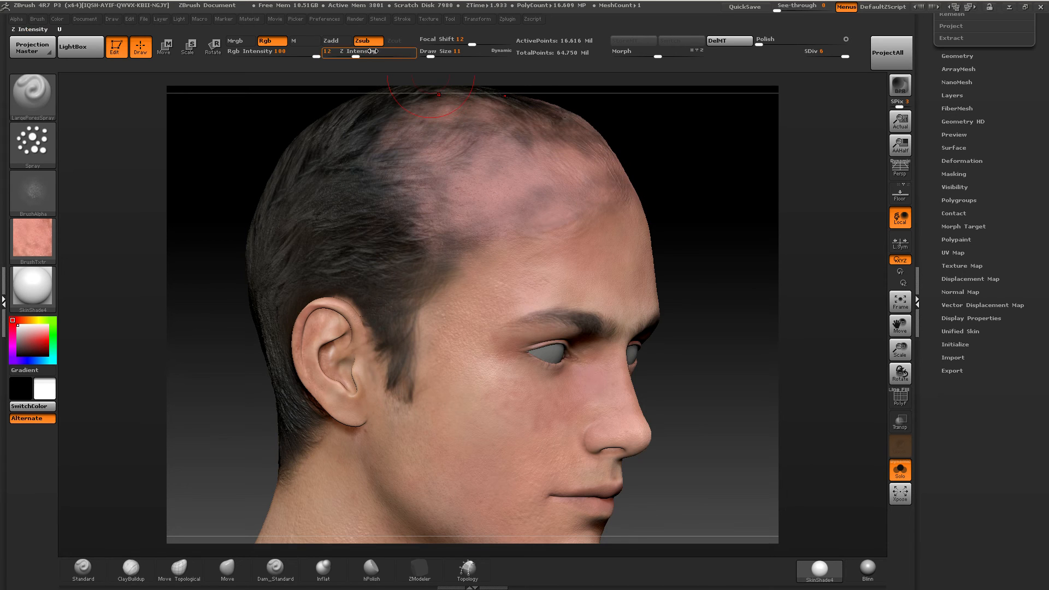
click(348, 55)
mouse_move(495, 132)
mouse_down()
mouse_move(461, 131)
mouse_move(477, 144)
mouse_move(393, 152)
mouse_up()
mouse_move(378, 232)
shift+mouse_down()
mouse_move(444, 197)
mouse_move(428, 295)
mouse_move(363, 223)
shift+mouse_up()
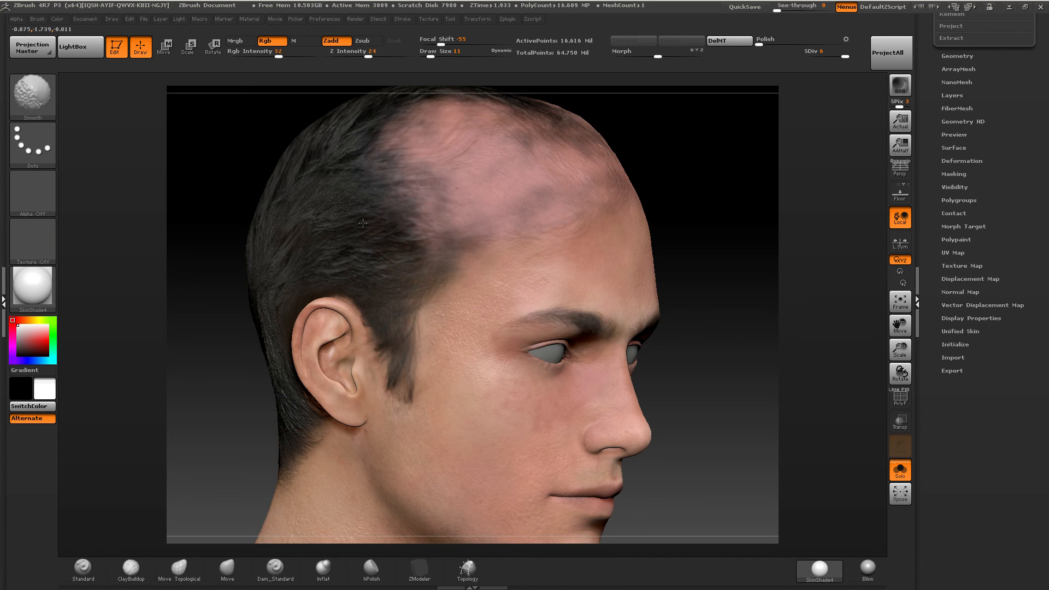
mouse_move(445, 223)
mouse_down()
mouse_move(411, 273)
mouse_move(386, 244)
mouse_move(383, 189)
mouse_move(432, 185)
mouse_move(470, 224)
mouse_move(475, 251)
mouse_move(513, 114)
mouse_up()
Switch to the MildCreasesSpray brush and cover the hair above the ear and the sideburn, smoothing the sideburn area.
click(33, 94)
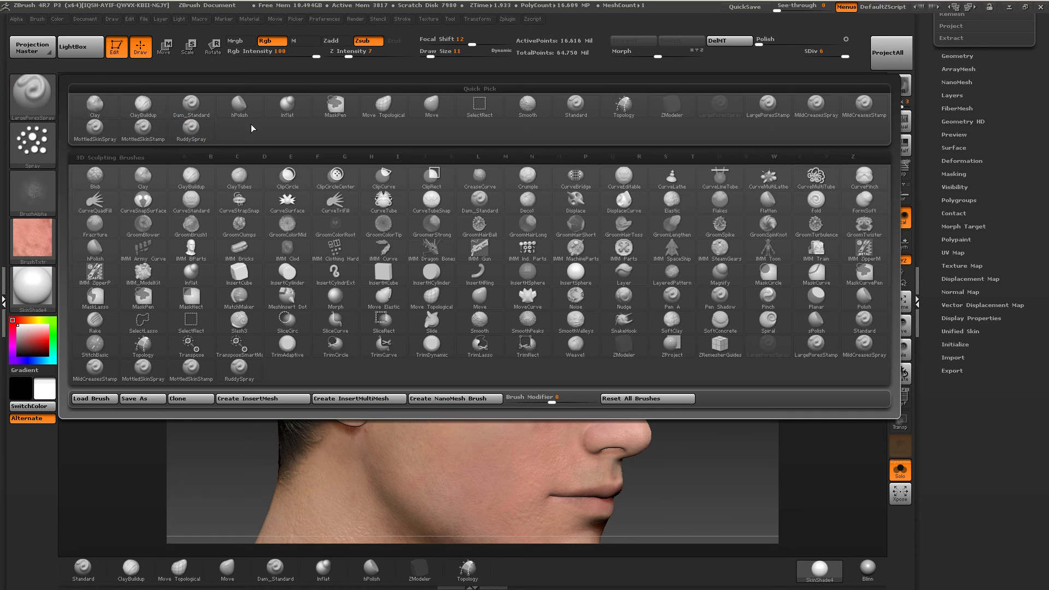
click(800, 116)
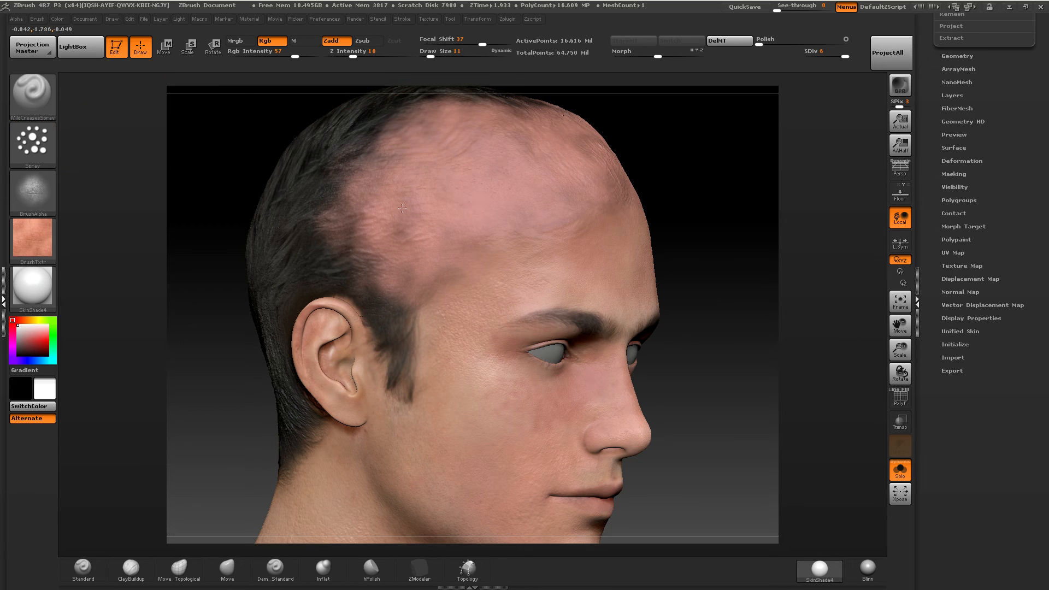
mouse_move(451, 276)
mouse_down()
mouse_move(402, 322)
mouse_move(408, 393)
mouse_move(404, 337)
mouse_move(340, 265)
mouse_move(316, 264)
mouse_move(378, 312)
mouse_up()
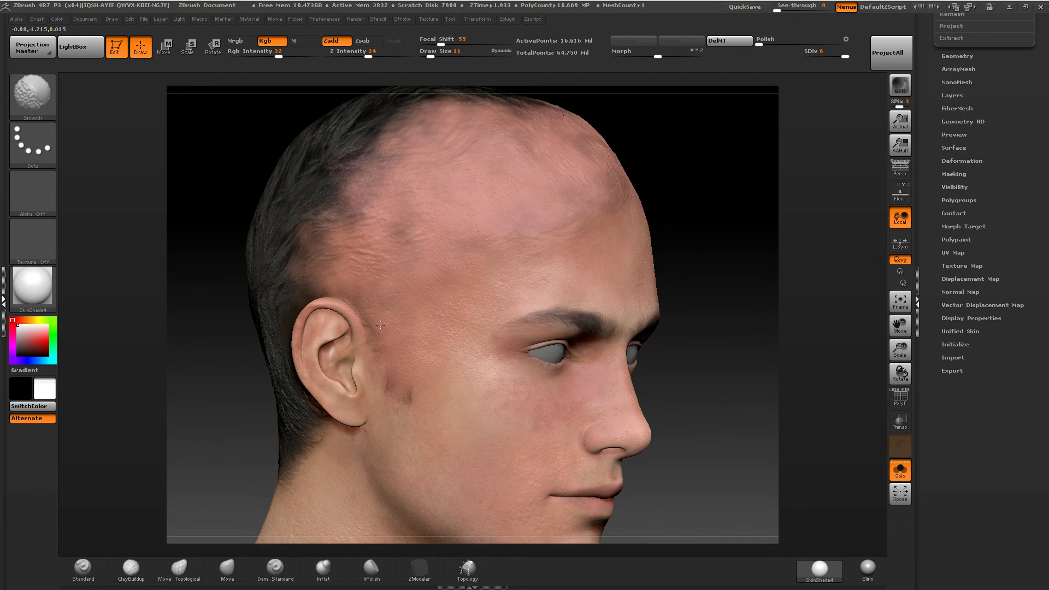
mouse_move(408, 422)
shift+mouse_down()
mouse_move(400, 394)
mouse_move(412, 389)
shift+mouse_up()
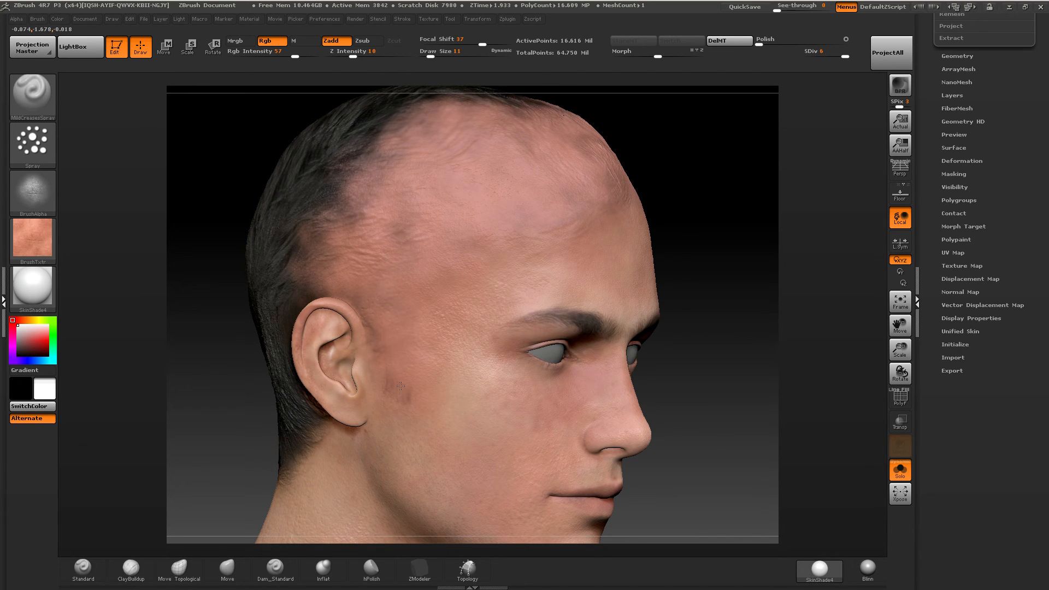
Spray mild-crease skin over the remaining hair on the front and top of the head and smooth the painted scalp.
mouse_move(486, 181)
right_down()
mouse_move(487, 199)
mouse_move(442, 256)
right_up()
key(shift)
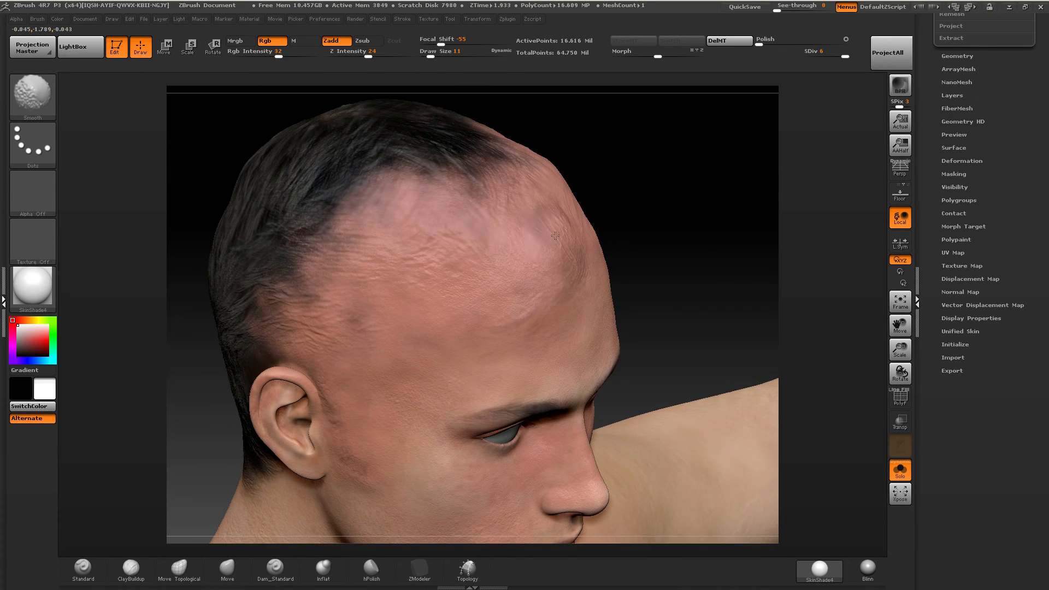
drag(548, 327, 542, 302)
mouse_move(469, 236)
mouse_down()
mouse_move(492, 169)
mouse_move(421, 136)
mouse_move(449, 185)
mouse_up()
key(shift)
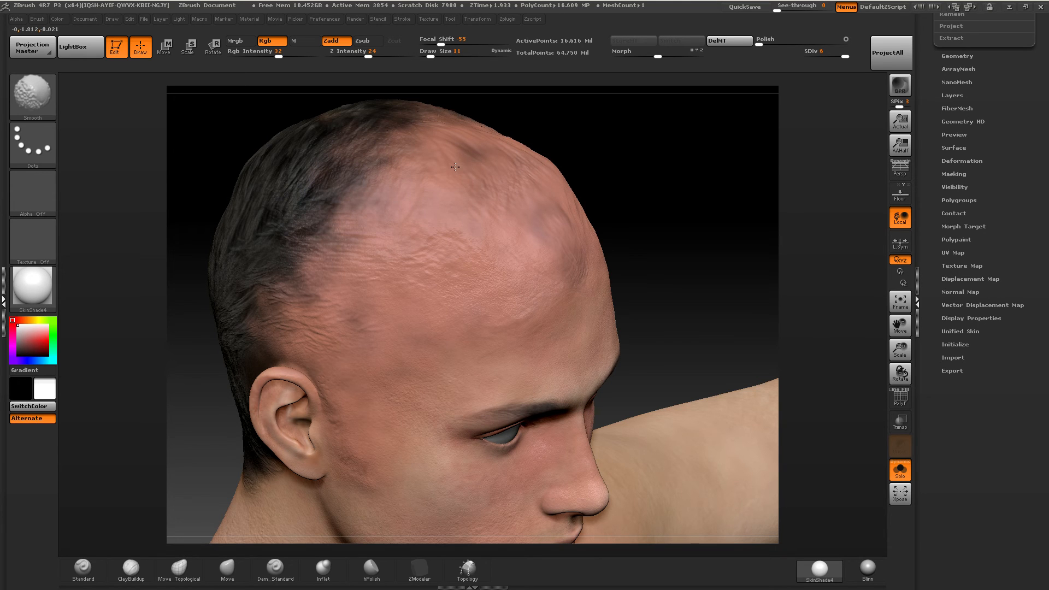
shift+drag(456, 167, 465, 190)
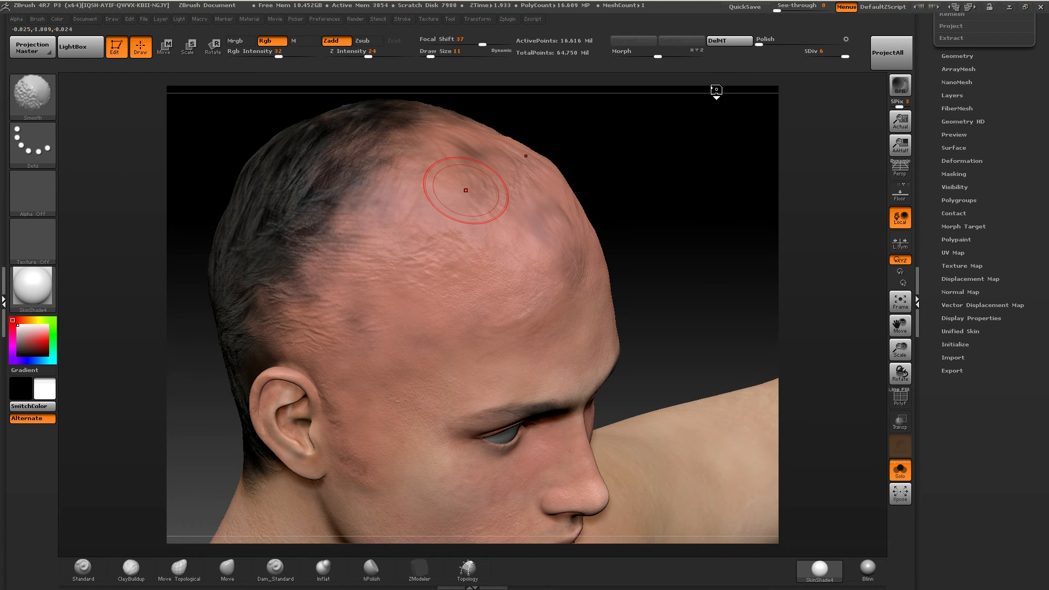
Drop to subdivision level 5, set Draw Size to 24 and smooth the scalp and hair on the top and side.
key(shift+d)
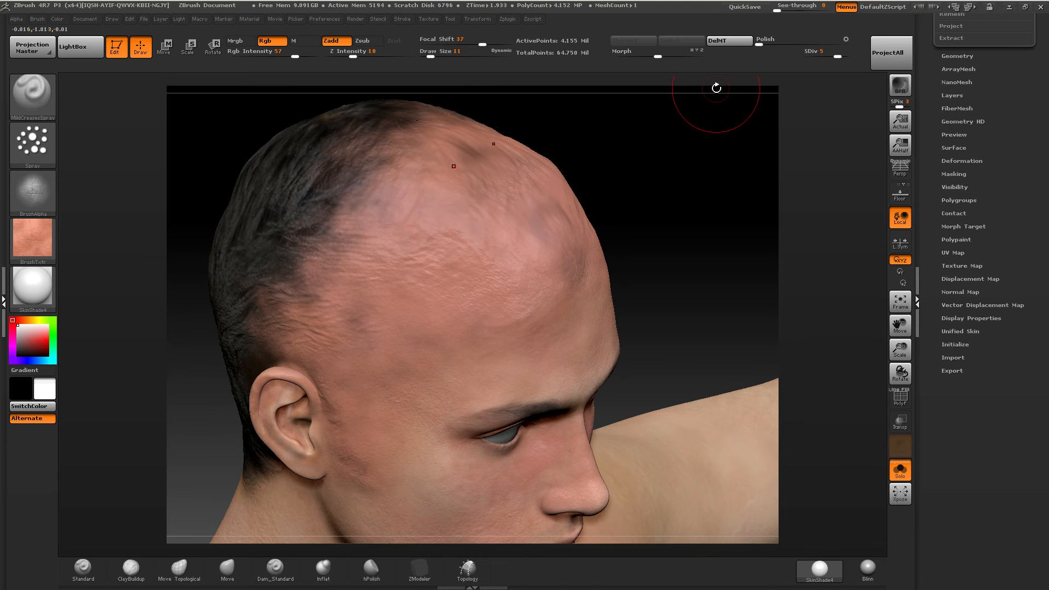
click(435, 55)
shift+drag(385, 148, 314, 182)
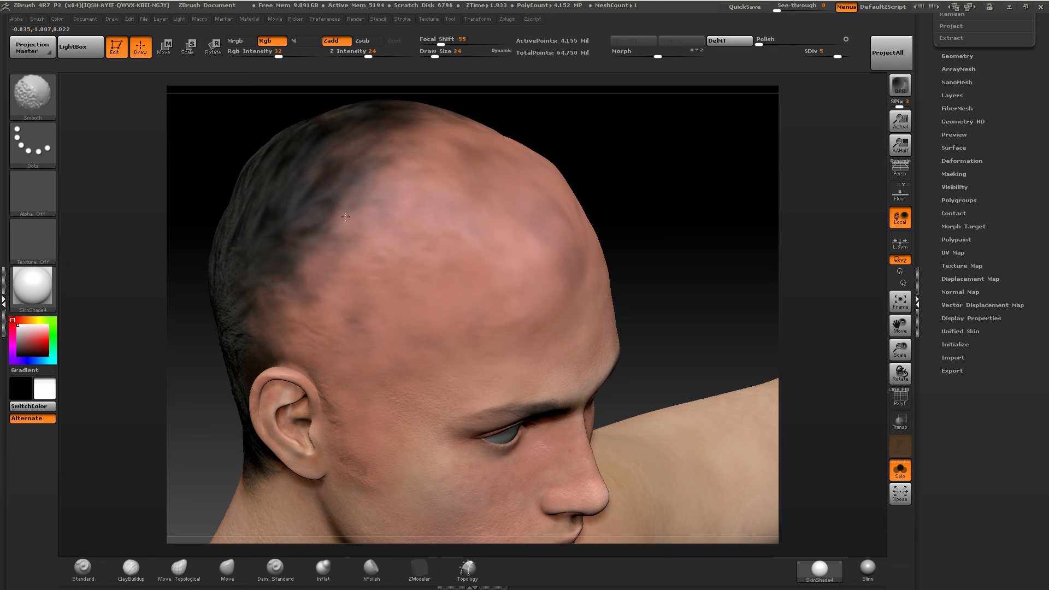
drag(661, 219, 759, 213)
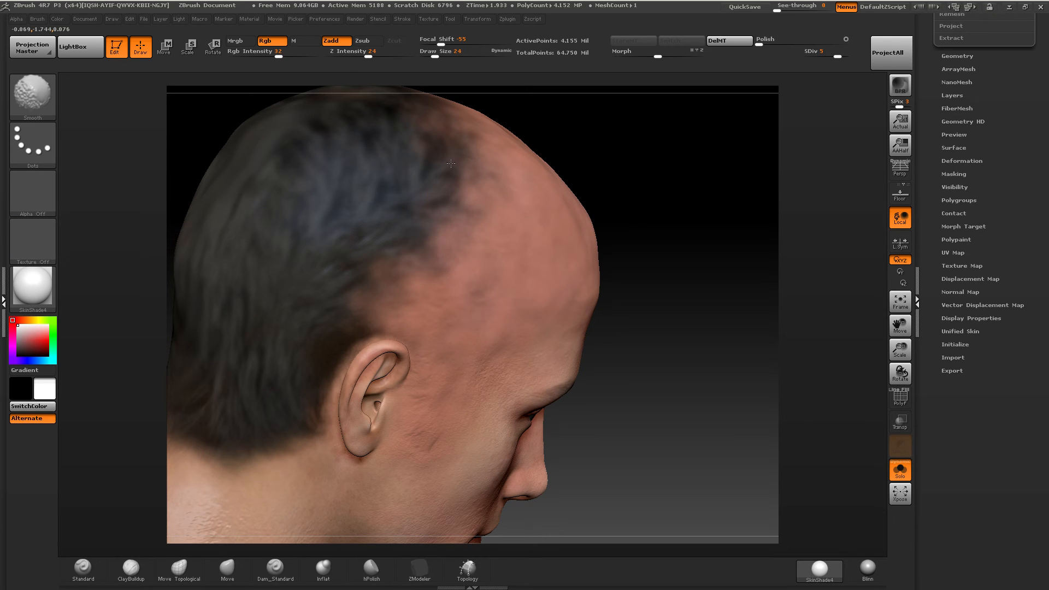
shift+drag(450, 163, 371, 207)
Set Rgb Intensity to 100 and Z Intensity to 4, and spray mild-crease skin over the side and upper back hair.
mouse_move(454, 213)
mouse_down()
mouse_move(440, 180)
mouse_move(377, 191)
mouse_move(332, 164)
mouse_up()
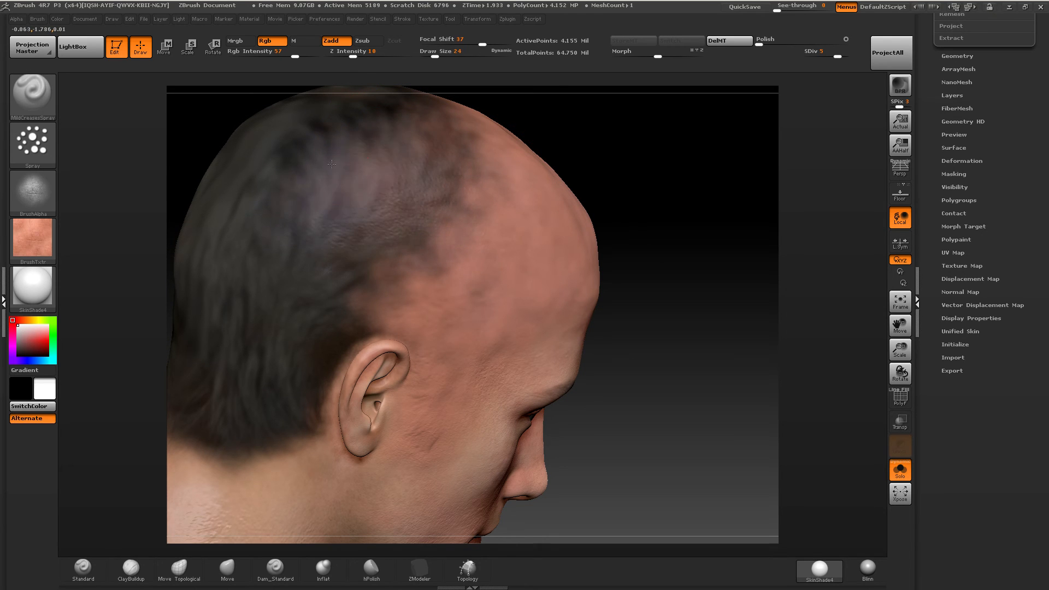
click(320, 55)
drag(445, 169, 349, 191)
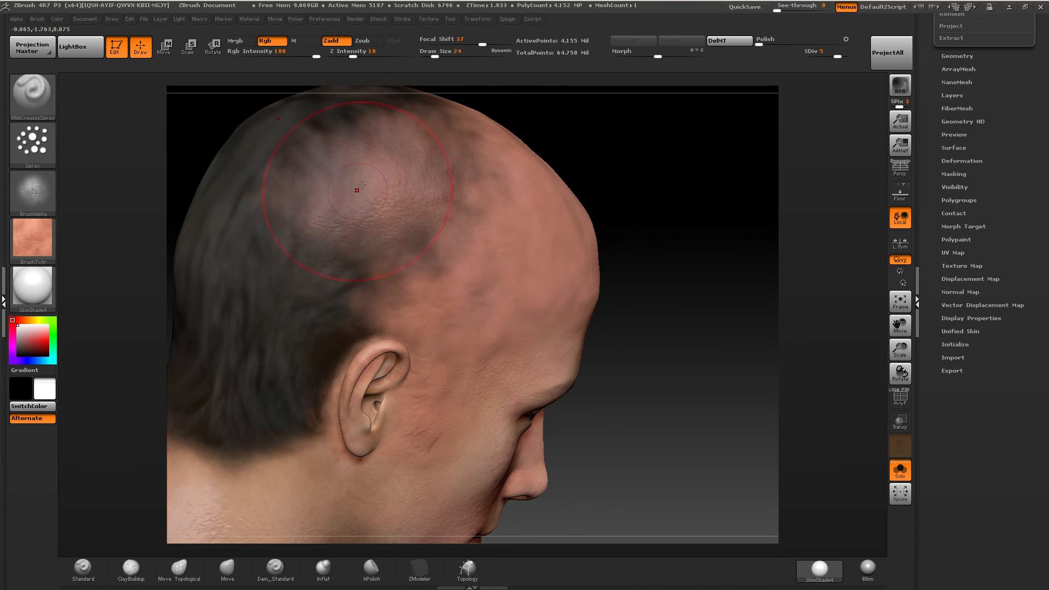
mouse_move(465, 160)
mouse_down()
mouse_move(383, 156)
mouse_move(273, 219)
mouse_move(287, 309)
mouse_up()
mouse_move(435, 202)
mouse_down()
mouse_move(406, 271)
mouse_move(379, 289)
mouse_up()
mouse_move(478, 203)
mouse_down()
mouse_move(439, 117)
mouse_move(420, 107)
mouse_up()
drag(341, 306, 309, 333)
drag(306, 279, 323, 334)
alt+right_drag(421, 235, 532, 214)
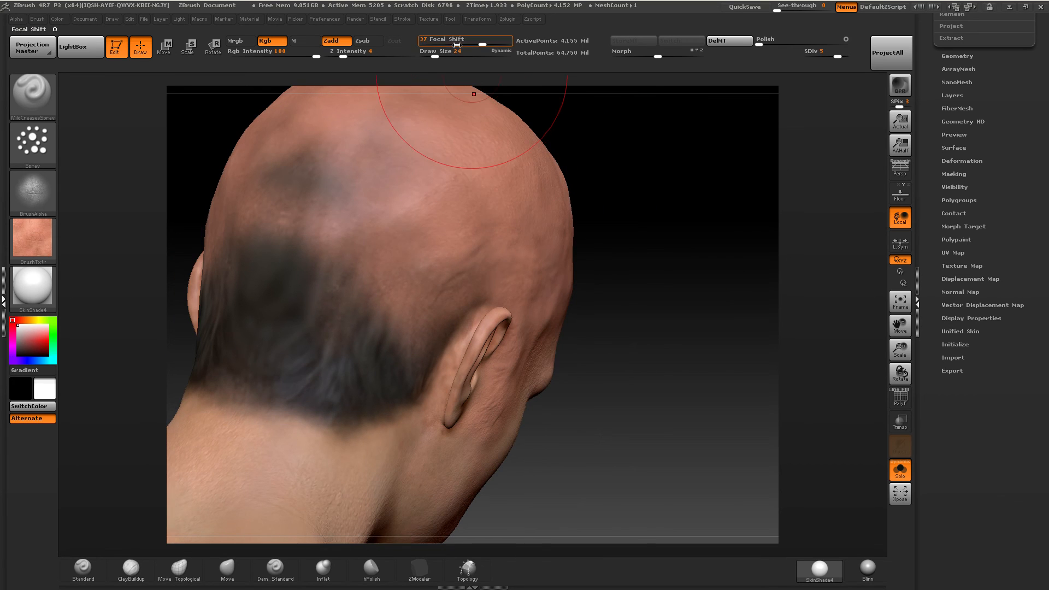
Set Draw Size to 11 and spray mild-crease skin down the back of the head toward the nape.
drag(438, 54, 431, 55)
mouse_move(314, 169)
mouse_down()
mouse_move(273, 257)
mouse_move(268, 360)
mouse_up()
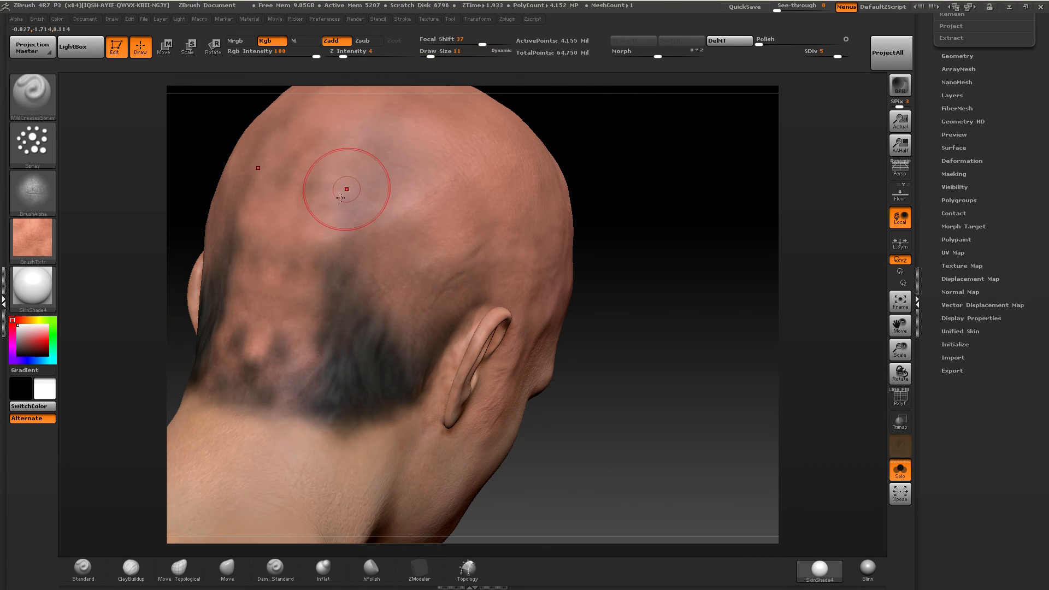
drag(315, 279, 300, 320)
Set Draw Size to 8 and spray mild-crease skin over the hair behind the ear, down to the hairline.
drag(428, 54, 430, 54)
mouse_move(458, 246)
mouse_down()
mouse_move(396, 349)
mouse_move(442, 365)
mouse_move(404, 392)
mouse_up()
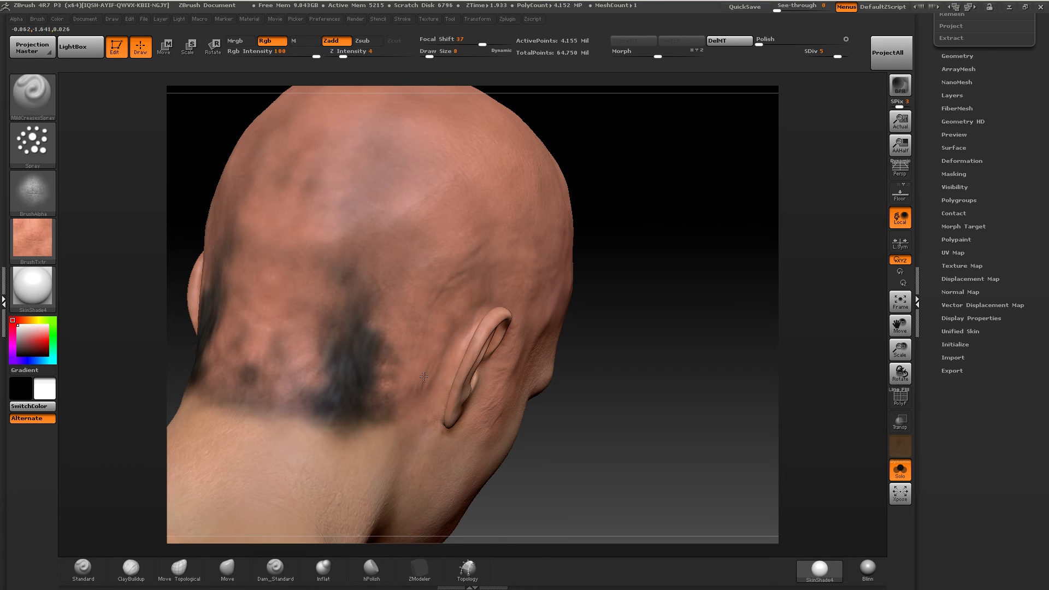
key(shift)
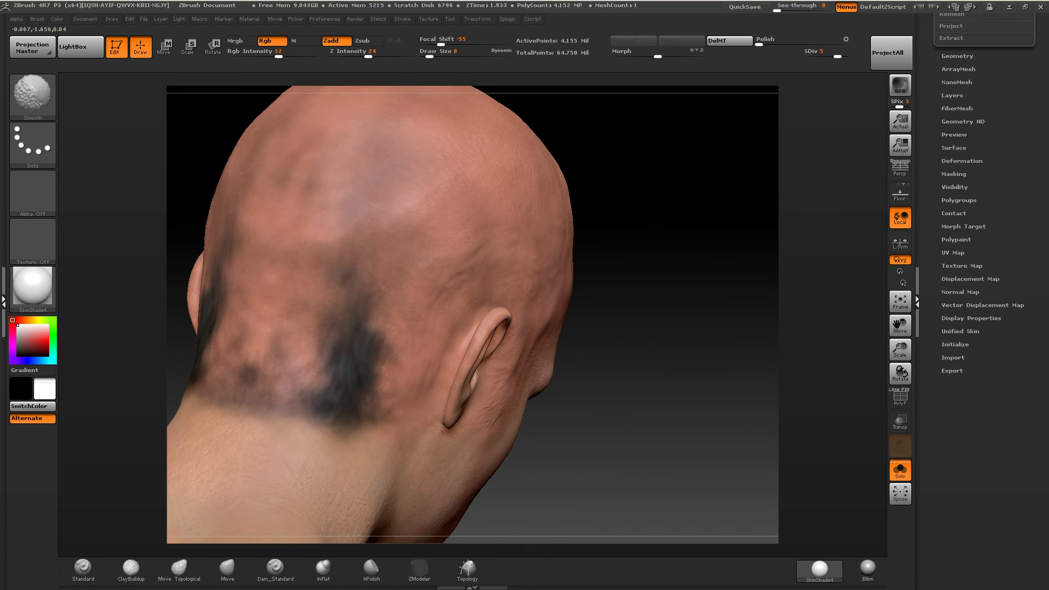
Set Draw Size to 15 and spray mild-crease skin over the remaining dark hair on the back of the head and the nape.
drag(430, 56, 432, 56)
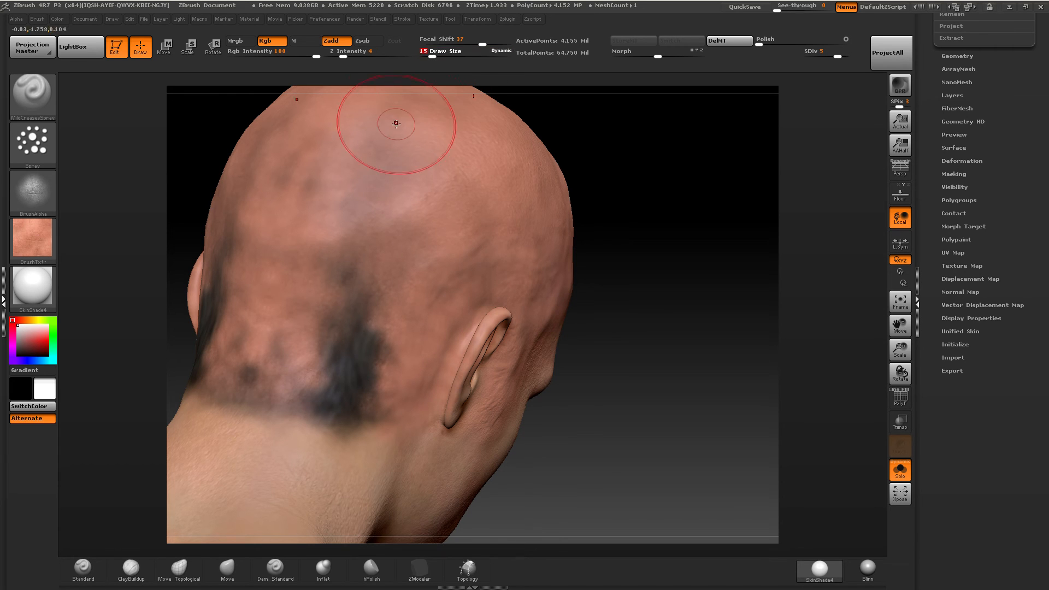
mouse_move(362, 212)
mouse_down()
mouse_move(298, 386)
mouse_move(350, 372)
mouse_move(246, 383)
mouse_move(241, 453)
mouse_move(307, 452)
mouse_move(393, 319)
mouse_move(332, 507)
mouse_up()
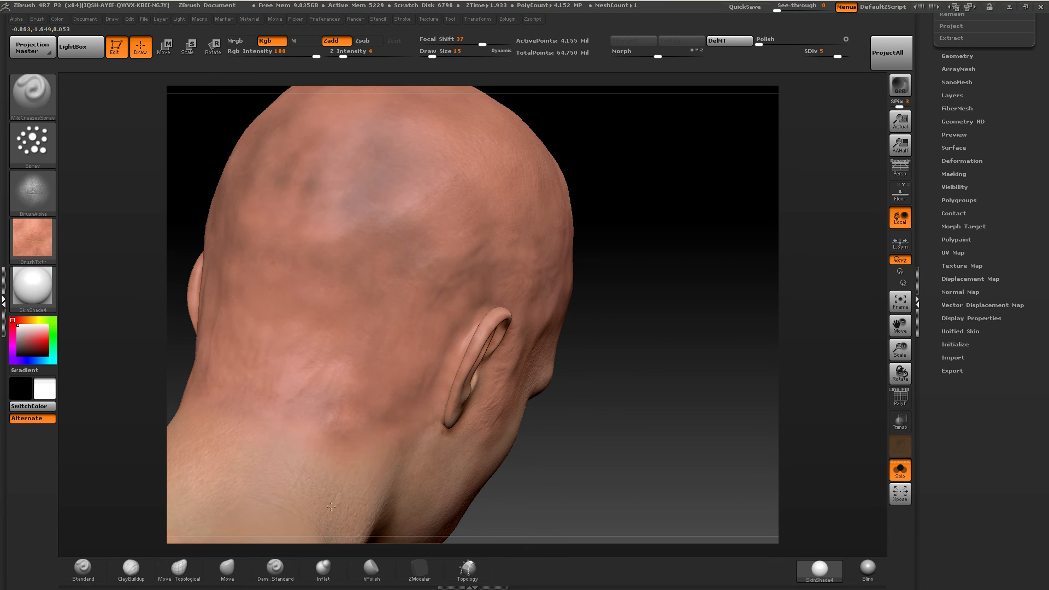
alt+right_drag(311, 407, 392, 361)
mouse_move(394, 363)
mouse_down()
mouse_move(310, 450)
mouse_move(405, 365)
mouse_move(410, 309)
mouse_up()
alt+right_drag(410, 302, 366, 383)
shift+drag(352, 400, 341, 409)
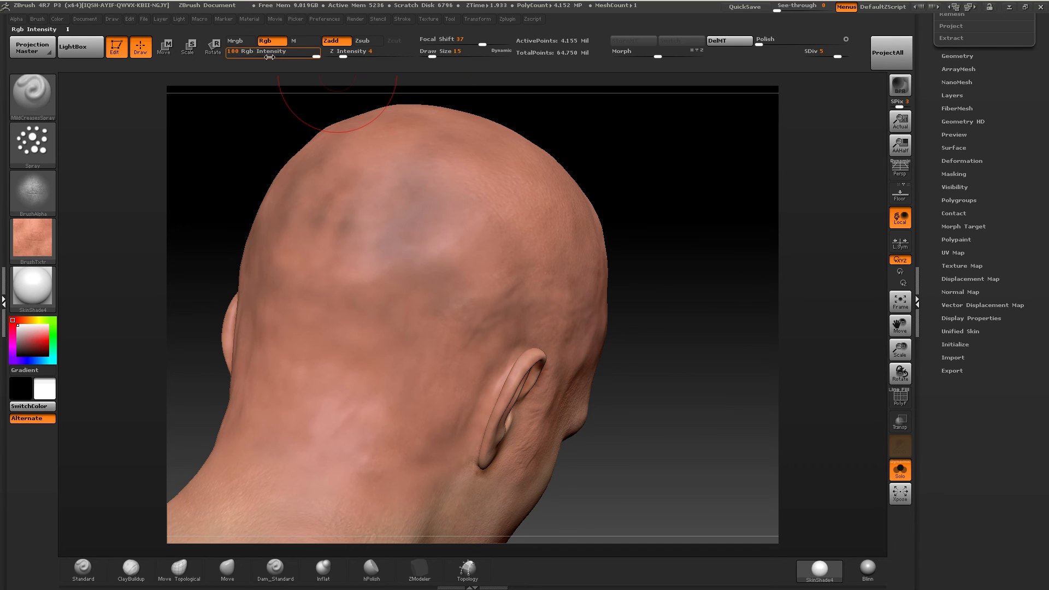
Keep Rgb Intensity at 100 and spray mild-crease skin over the discolored crown and the side of the head.
drag(304, 55, 349, 53)
mouse_move(460, 180)
mouse_down()
mouse_move(387, 243)
mouse_move(479, 172)
mouse_up()
drag(435, 290, 442, 291)
right_drag(461, 292, 625, 288)
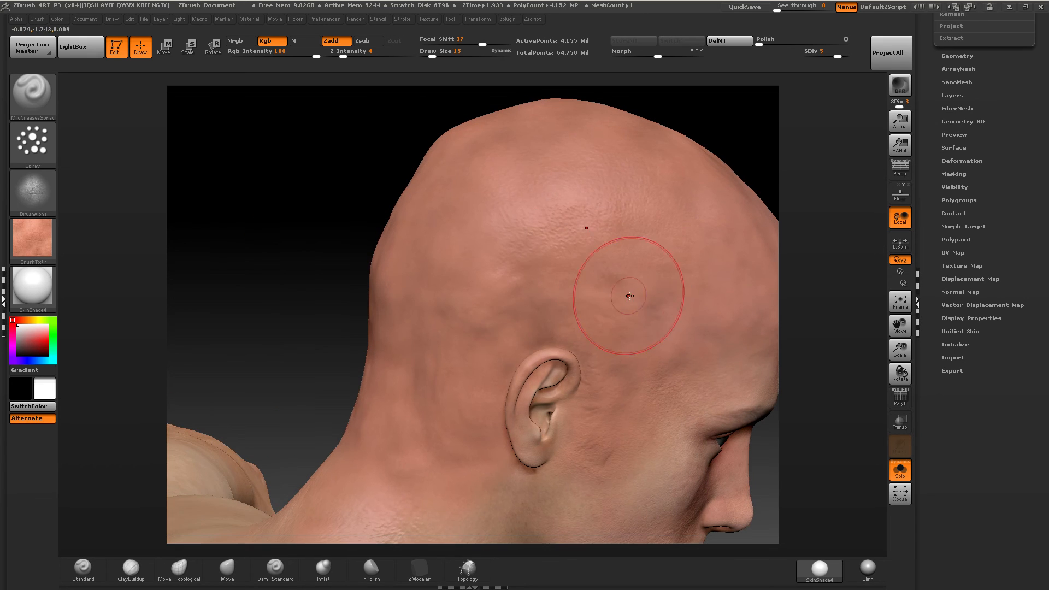
Drop to subdivision level 4, smooth the back and side of the head, and spray mild-crease skin over the dark patches behind the ear.
key(shift)
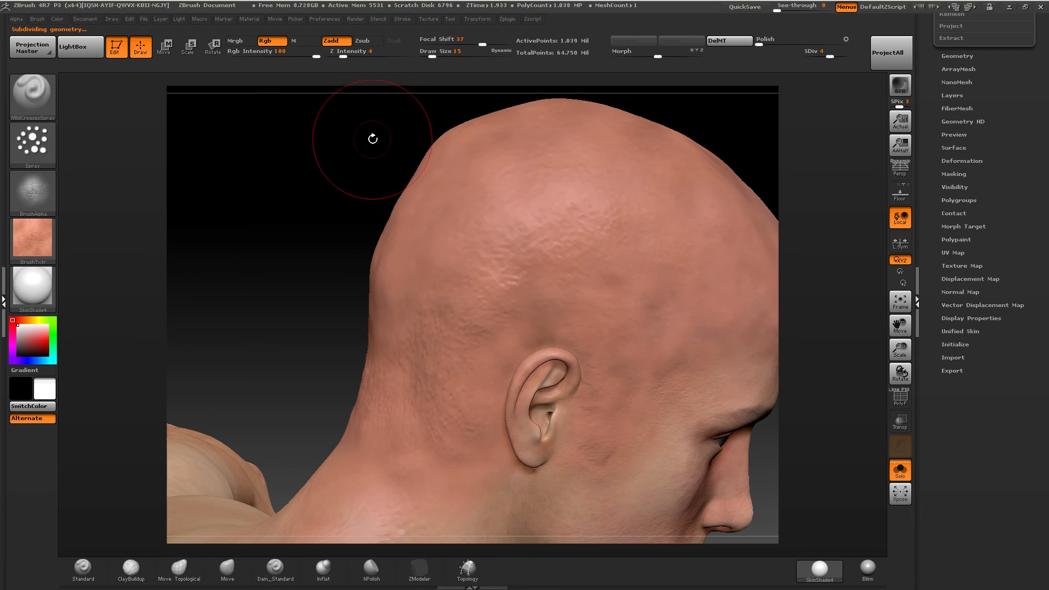
key(shift+d)
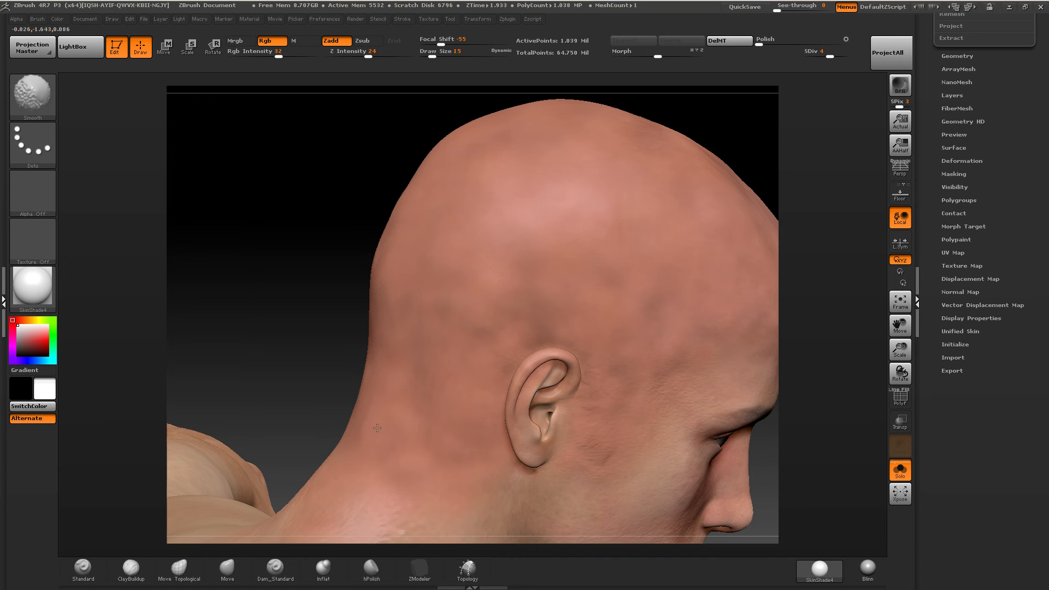
shift+drag(426, 337, 435, 241)
mouse_move(439, 198)
shift+mouse_down()
mouse_move(436, 151)
mouse_move(473, 191)
mouse_move(450, 202)
shift+mouse_up()
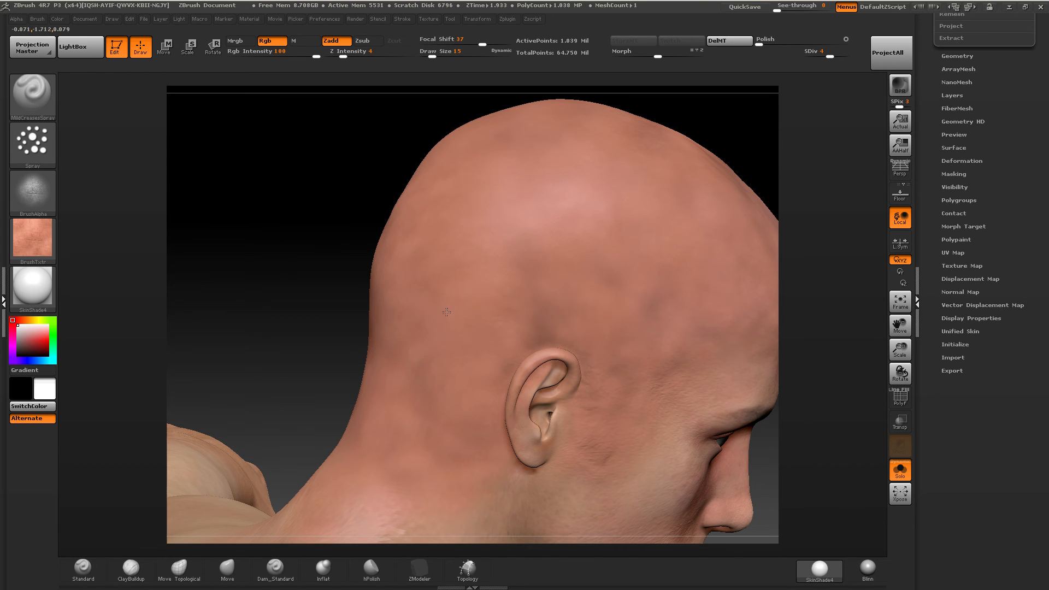
Spray mild-crease skin over the side of the head from above the ear to the crown and temple.
drag(513, 316, 547, 332)
mouse_move(616, 308)
mouse_down()
mouse_move(653, 284)
mouse_move(579, 235)
mouse_up()
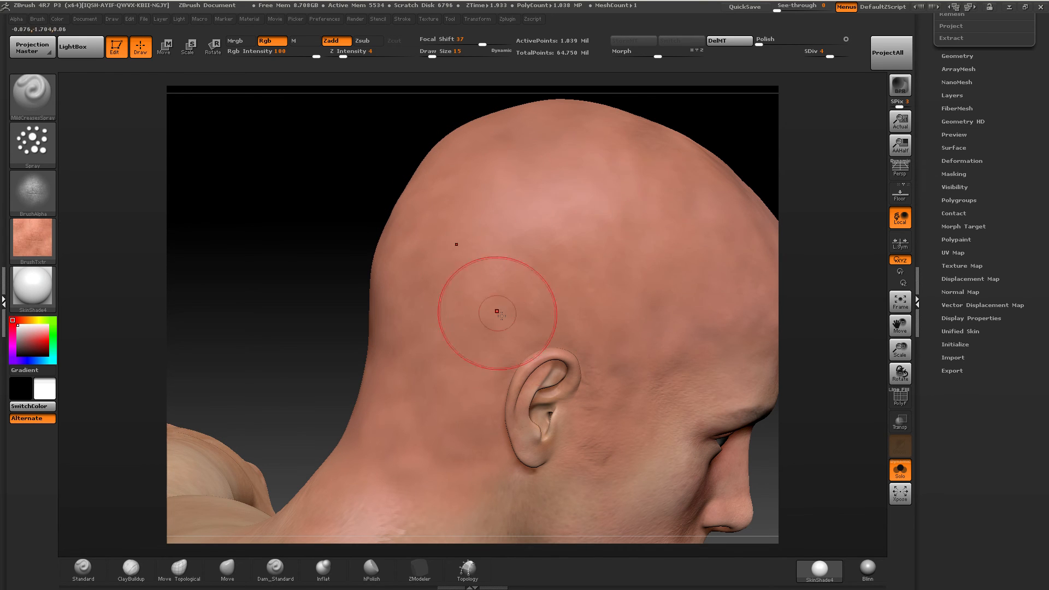
mouse_move(496, 310)
mouse_down()
mouse_move(527, 437)
mouse_move(565, 173)
mouse_move(609, 231)
mouse_up()
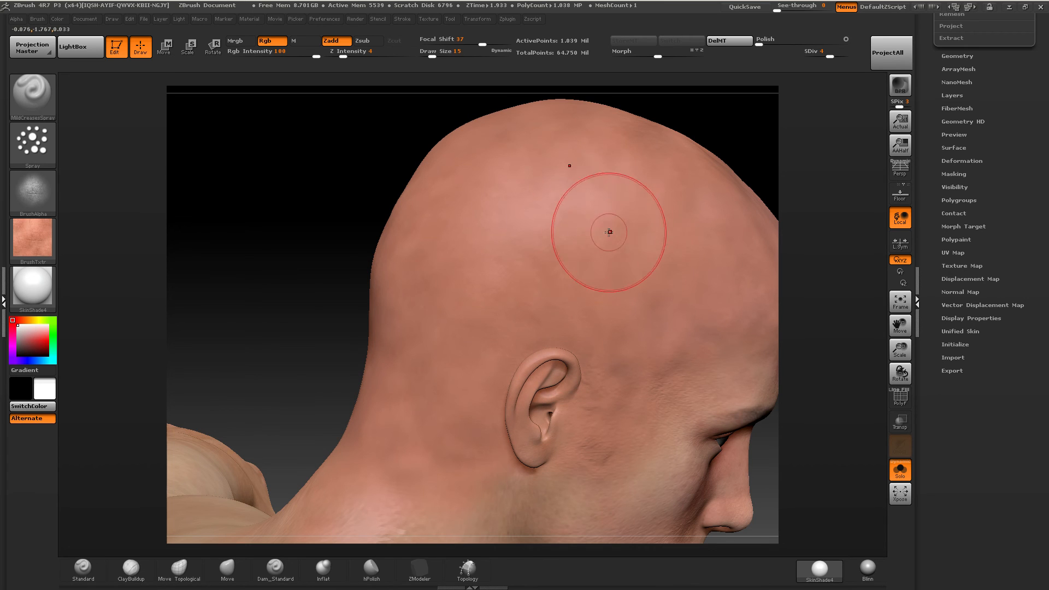
alt+right_drag(621, 201, 443, 227)
shift+drag(671, 219, 643, 164)
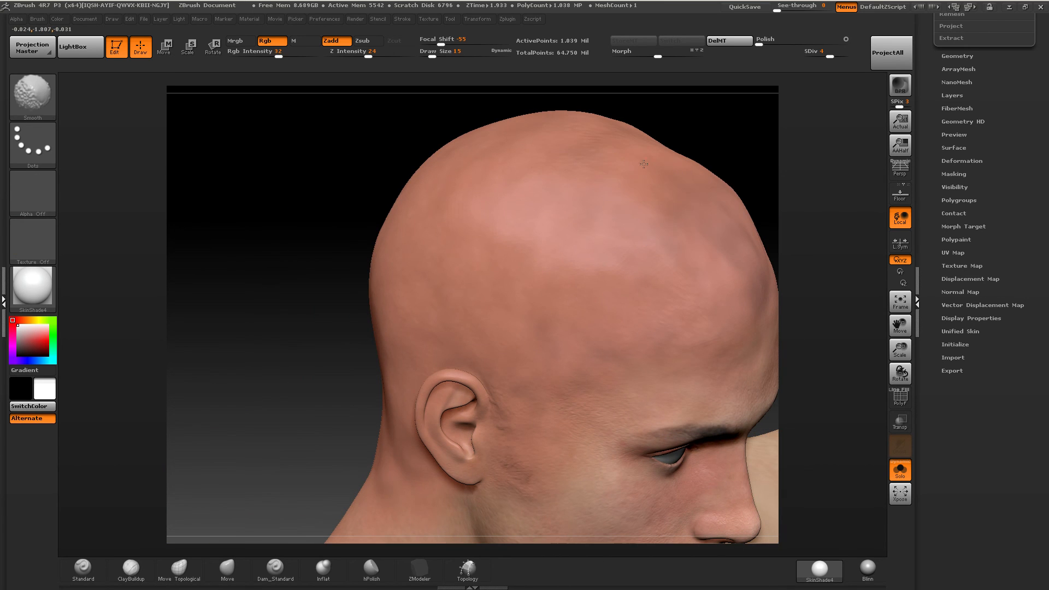
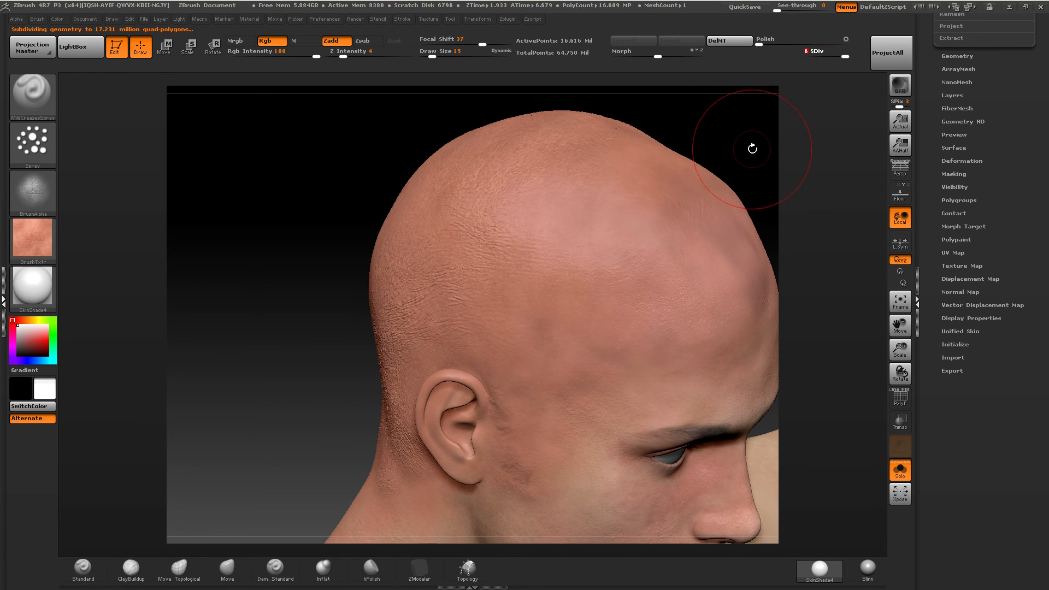
Set the smoothing Z Intensity to 100, smooth the creased skin on the side of the head, and spray over the dark forehead patch.
mouse_move(761, 146)
mouse_down()
mouse_move(741, 168)
mouse_move(569, 124)
mouse_move(558, 187)
mouse_move(401, 231)
mouse_up()
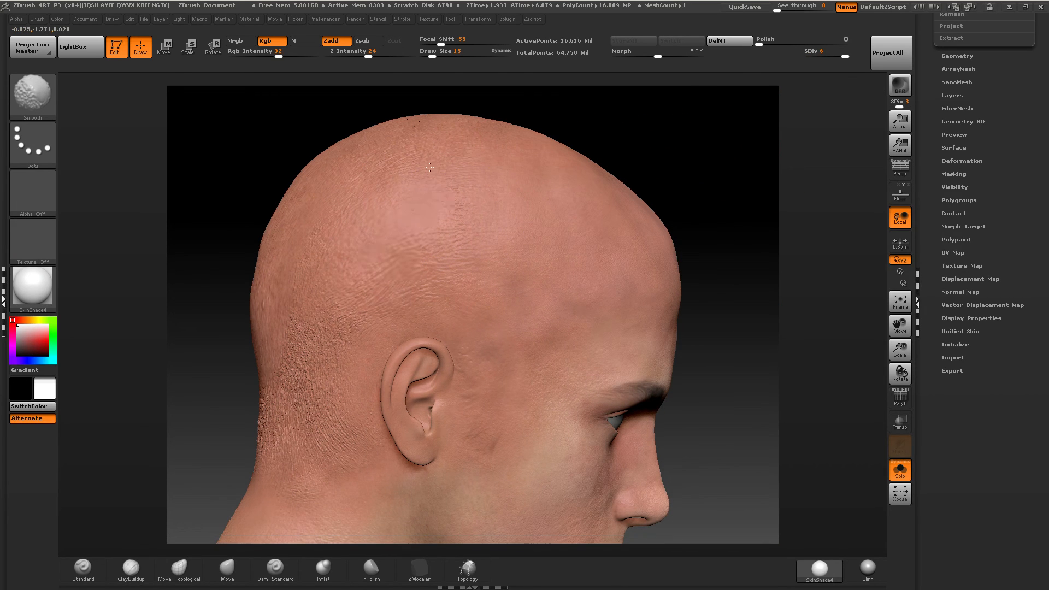
shift+drag(429, 167, 438, 159)
shift+drag(372, 54, 417, 54)
shift+drag(480, 213, 365, 276)
drag(714, 159, 657, 182)
alt+right_drag(547, 226, 448, 207)
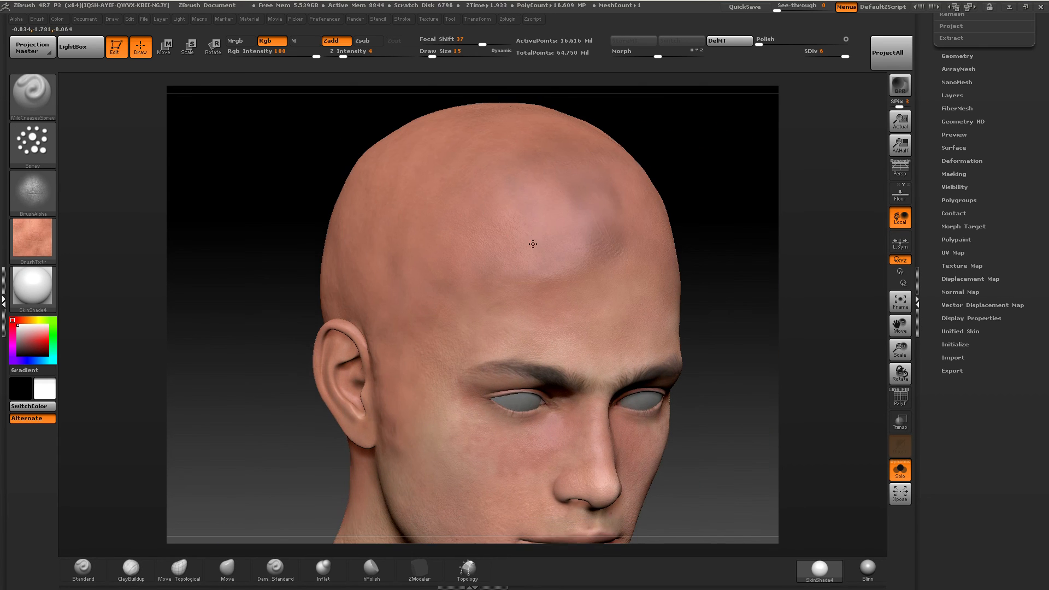
drag(585, 229, 583, 233)
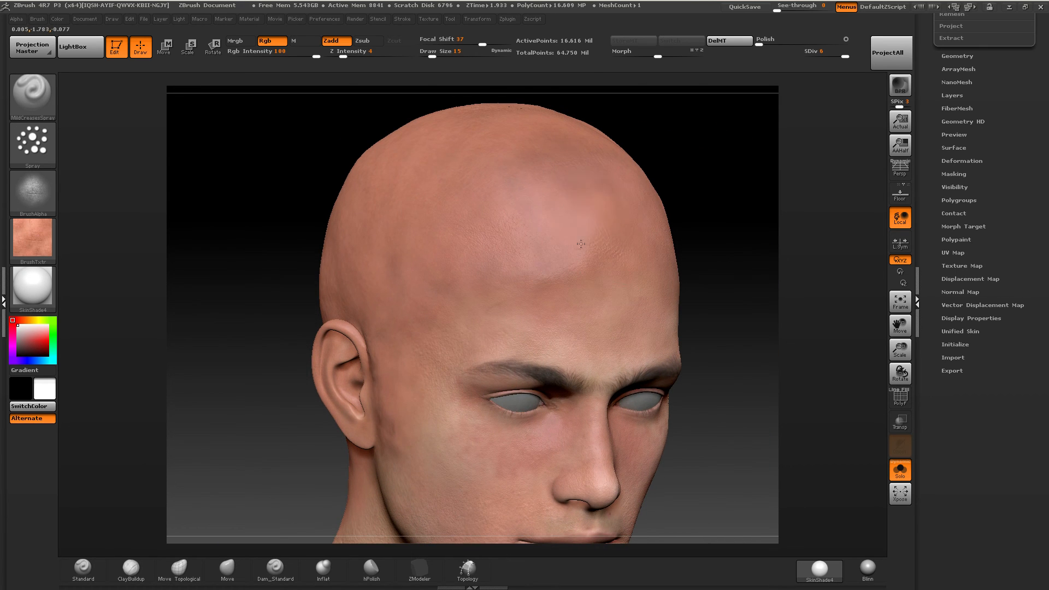
key(ctrl+z)
Turn off the spray brush's texture and pick a light skin tone from the lower forehead as the paint color.
mouse_move(37, 242)
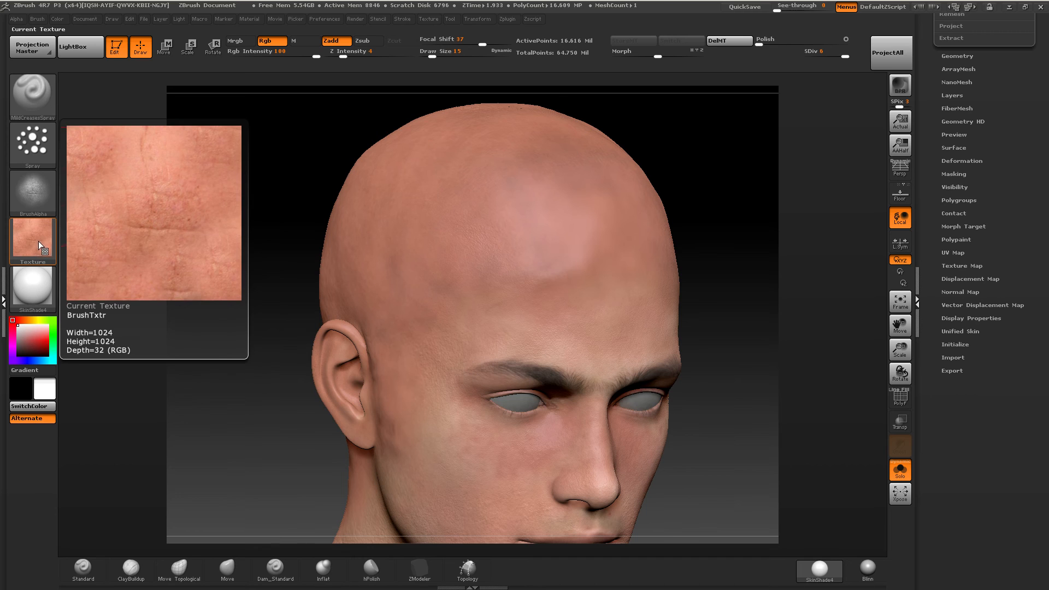
click(41, 235)
click(90, 247)
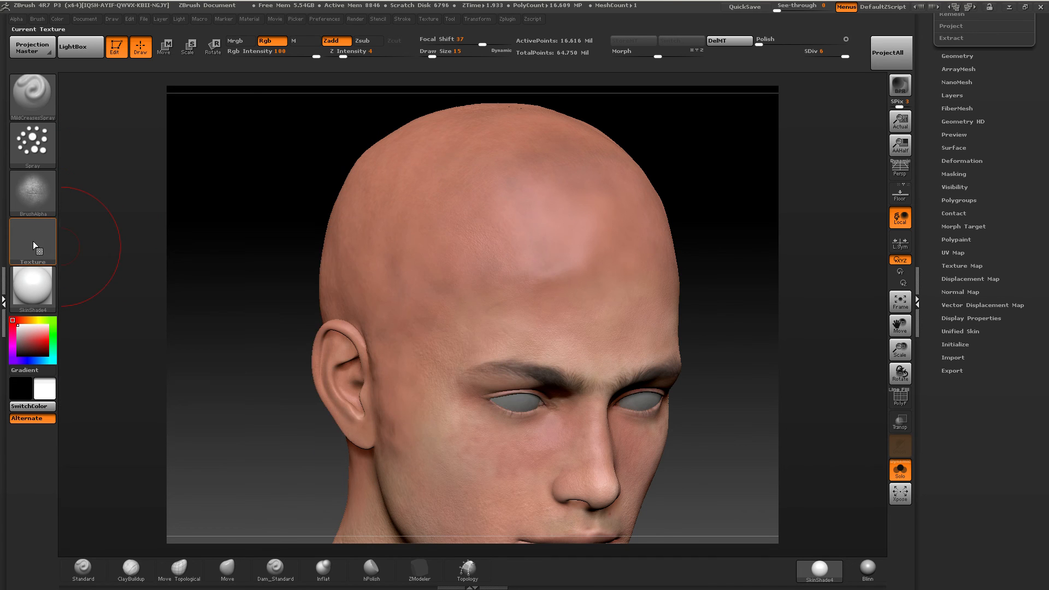
click(46, 248)
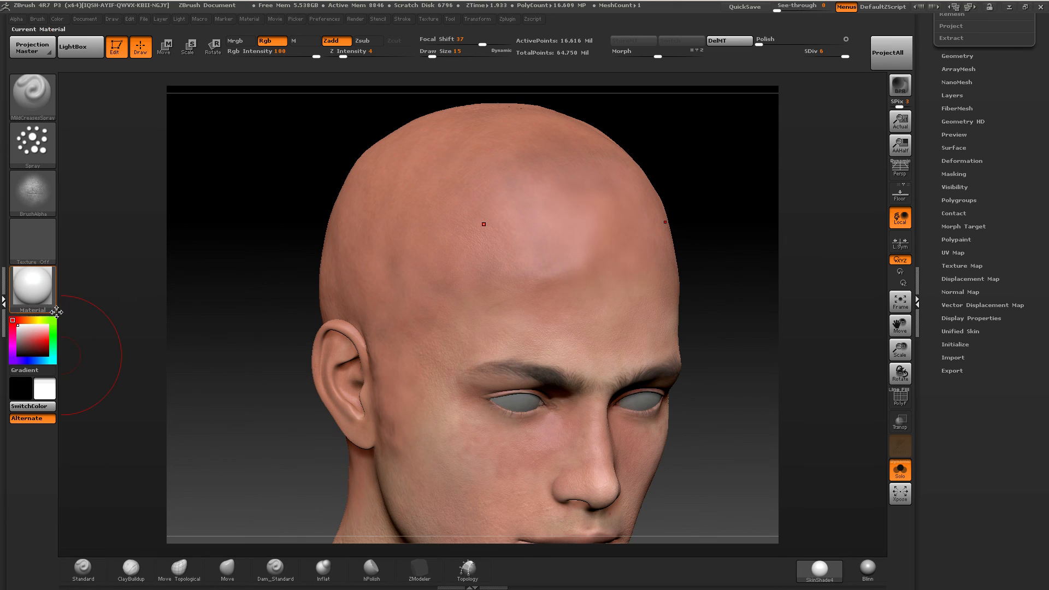
drag(48, 342, 557, 358)
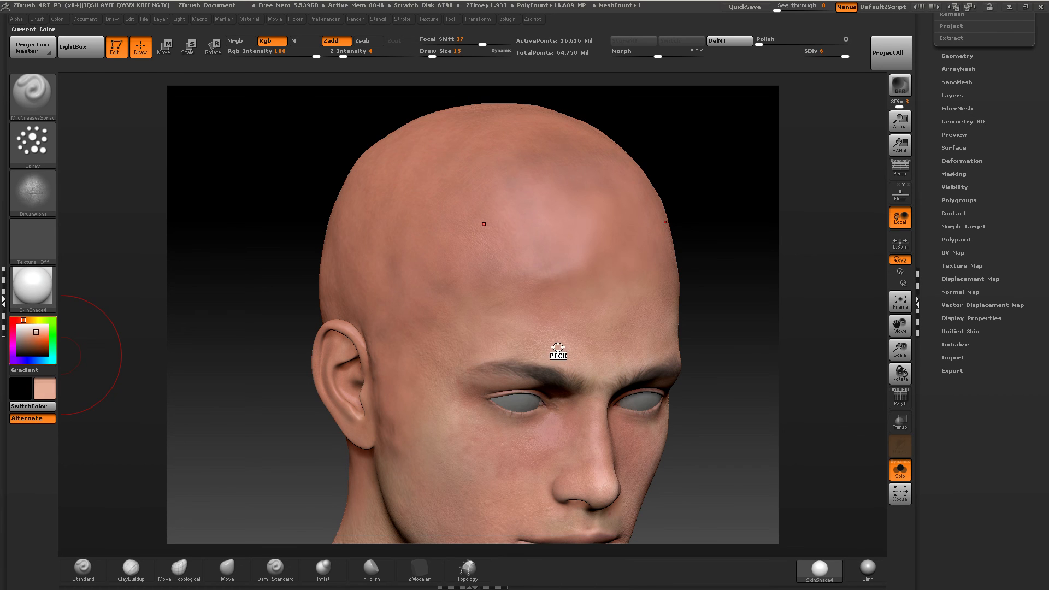
drag(548, 341, 552, 341)
Paint the picked skin tone over the forehead, crown and side of the head, raising Draw Size to 35.
alt+right_drag(549, 249, 497, 311)
mouse_move(462, 311)
mouse_down()
mouse_move(516, 327)
mouse_move(533, 257)
mouse_move(527, 268)
mouse_up()
right_drag(443, 131, 487, 129)
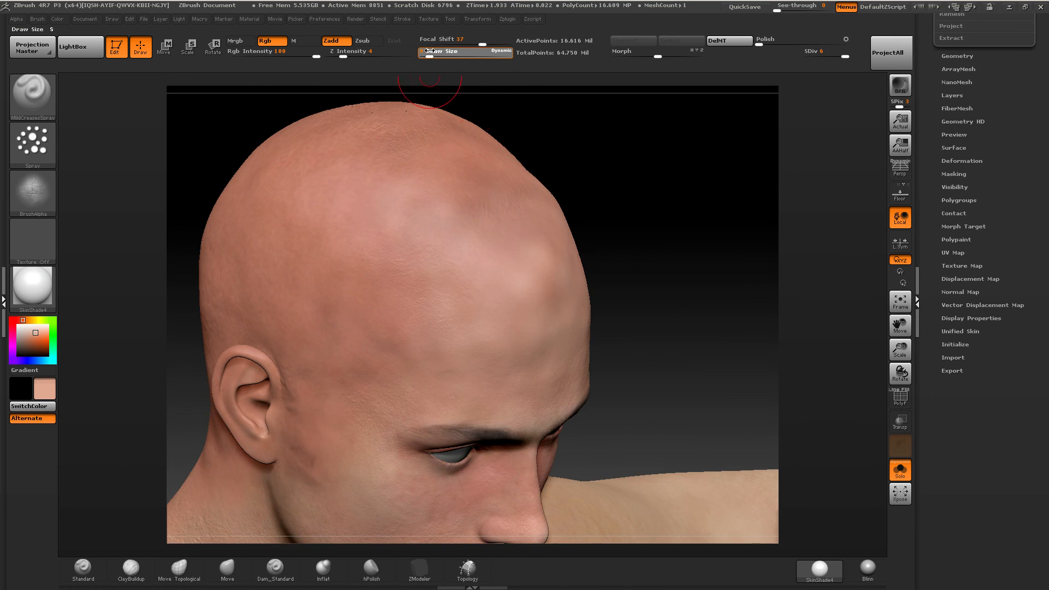
drag(432, 53, 438, 53)
mouse_move(488, 219)
mouse_down()
mouse_move(464, 181)
mouse_move(407, 150)
mouse_up()
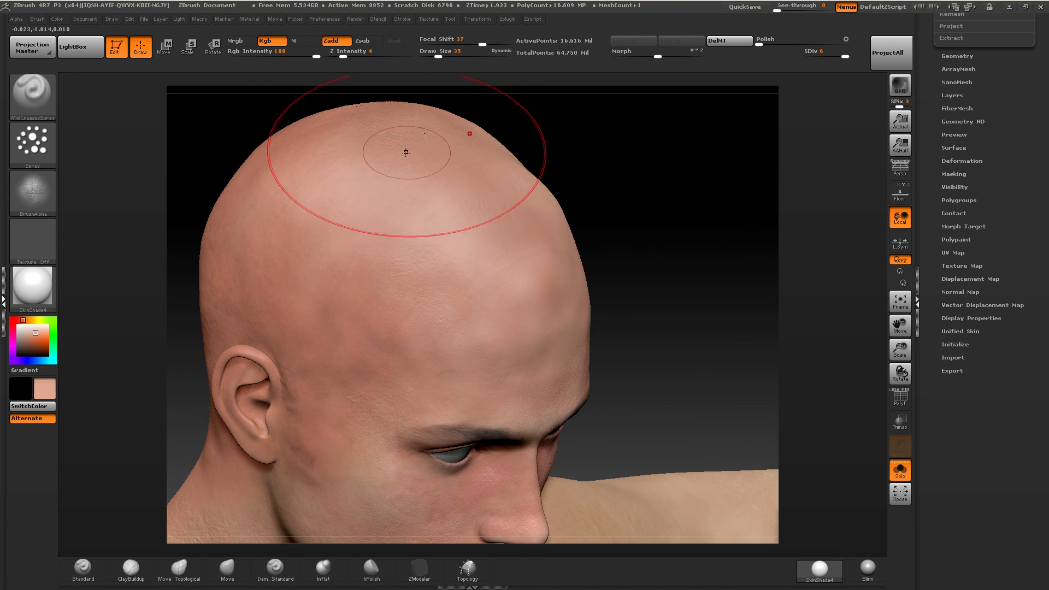
drag(331, 247, 315, 293)
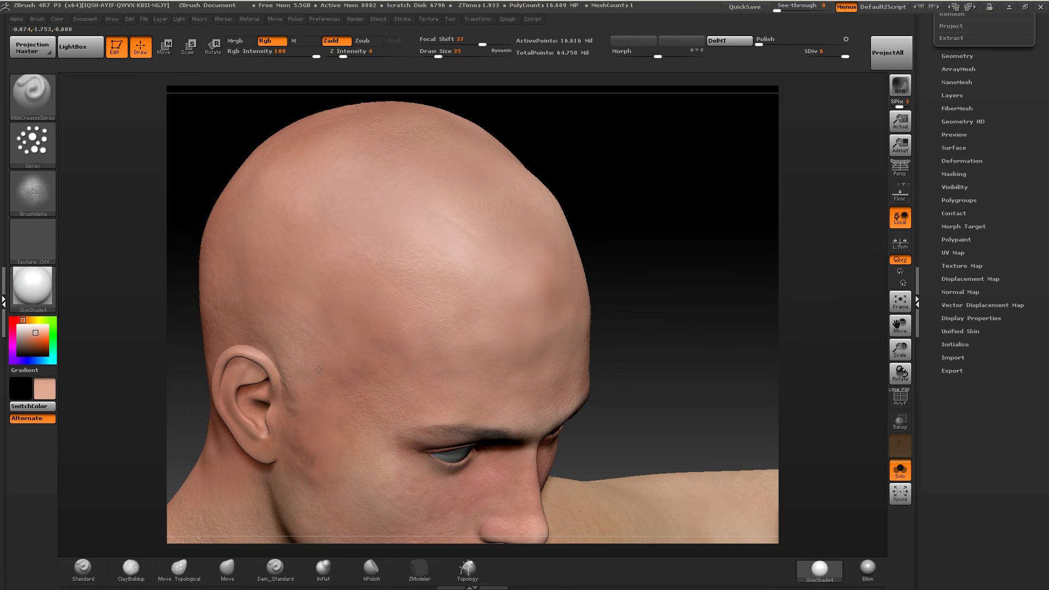
Set Draw Size to 15 and blend the skin around the temple and in front of the ear.
drag(439, 53, 432, 53)
right_drag(423, 252, 440, 219)
right_drag(314, 253, 352, 256)
key(shift)
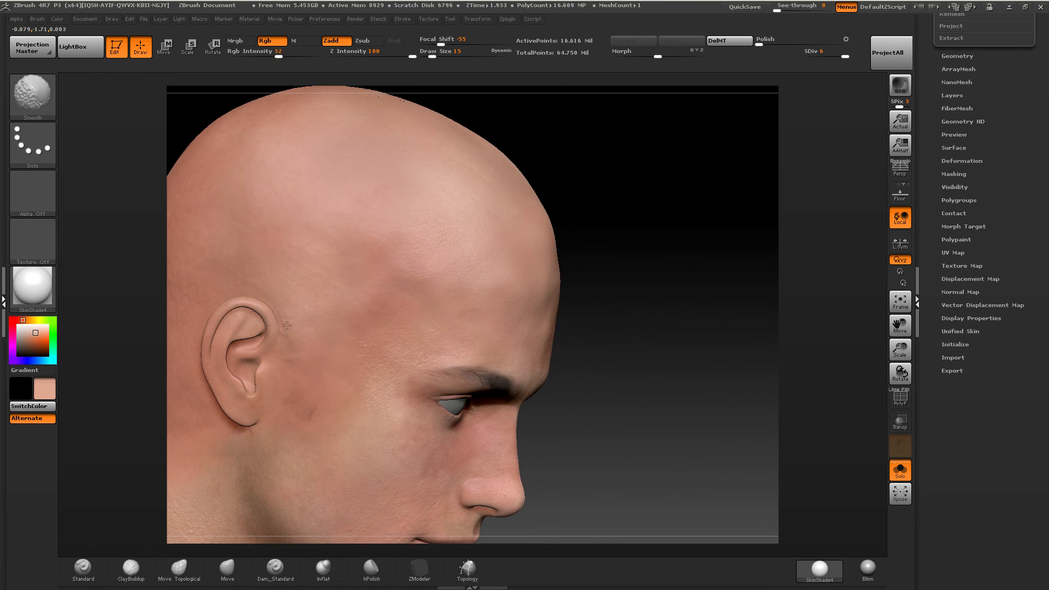
drag(333, 338, 314, 404)
shift+drag(322, 366, 308, 408)
mouse_move(337, 352)
mouse_down()
mouse_move(298, 428)
mouse_move(325, 407)
mouse_up()
mouse_move(416, 275)
mouse_down()
mouse_move(337, 322)
mouse_move(401, 287)
mouse_move(382, 251)
mouse_up()
Set Draw Size to 32 and spray the flat skin tone over the back of the head, the nape and behind the ear.
alt+right_drag(281, 227, 538, 228)
drag(430, 56, 438, 56)
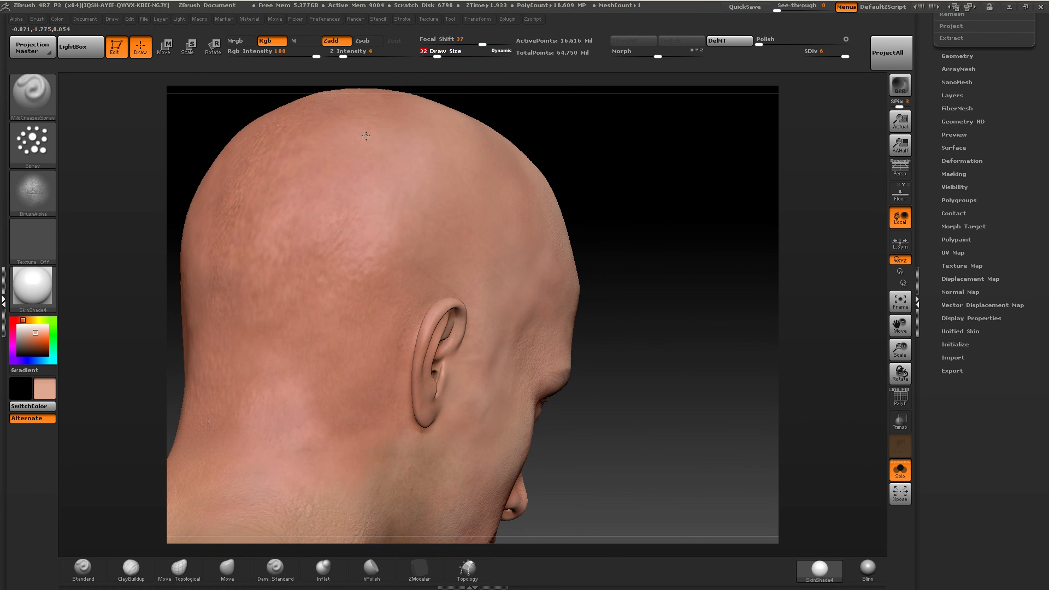
mouse_move(366, 136)
mouse_down()
mouse_move(246, 230)
mouse_move(235, 349)
mouse_move(323, 489)
mouse_move(275, 508)
mouse_up()
drag(388, 274, 375, 435)
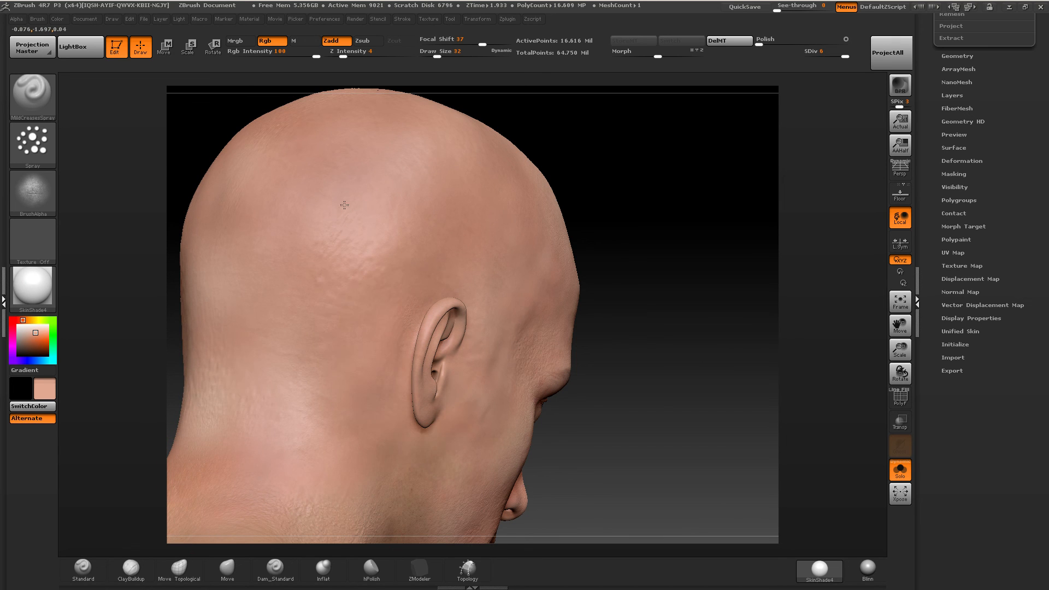
mouse_move(344, 205)
mouse_down()
mouse_move(303, 328)
mouse_move(319, 279)
mouse_up()
Set Draw Size to 20 and even out the upper back of the head and the area above the ear.
drag(436, 55, 433, 56)
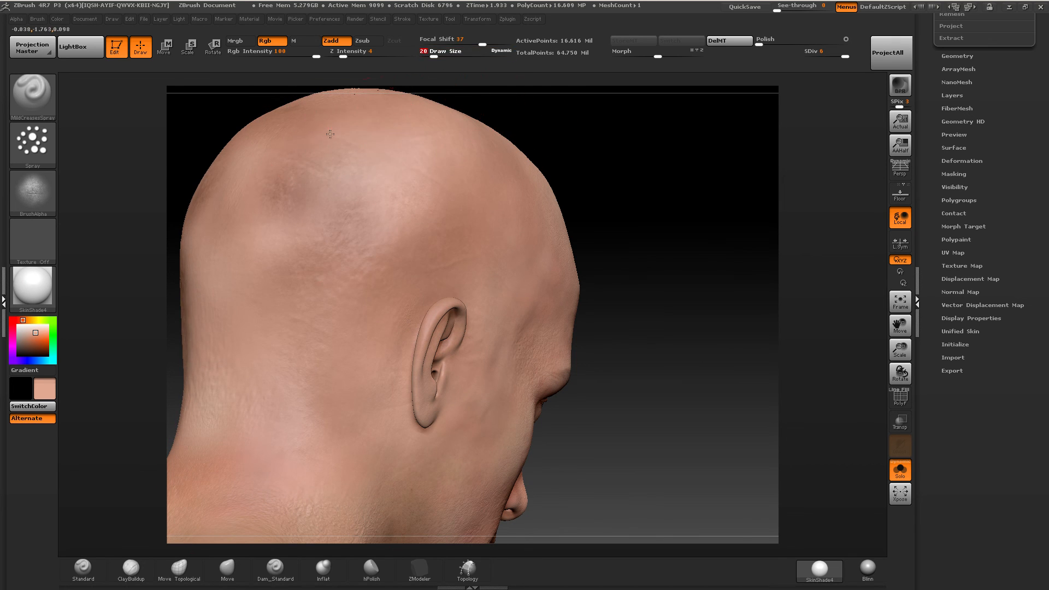
mouse_move(330, 134)
mouse_down()
mouse_move(295, 257)
mouse_move(361, 125)
mouse_up()
mouse_move(446, 192)
mouse_down()
mouse_move(446, 253)
mouse_move(375, 355)
mouse_up()
shift+drag(410, 218, 371, 292)
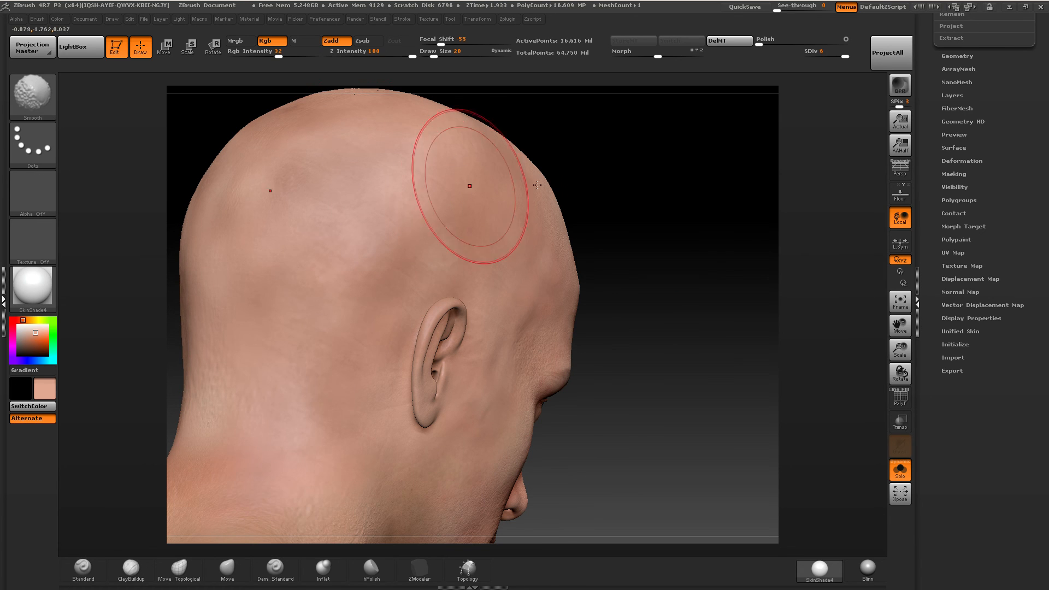
Touch up the forehead, temple and area above the ear with the flat skin tone.
mouse_move(667, 221)
mouse_down()
mouse_move(619, 226)
mouse_move(605, 197)
mouse_up()
drag(602, 233, 686, 218)
right_drag(658, 207, 627, 181)
right_drag(544, 214, 508, 196)
mouse_move(621, 176)
right_down()
mouse_move(496, 183)
mouse_move(616, 117)
right_up()
alt+right_drag(512, 212, 467, 178)
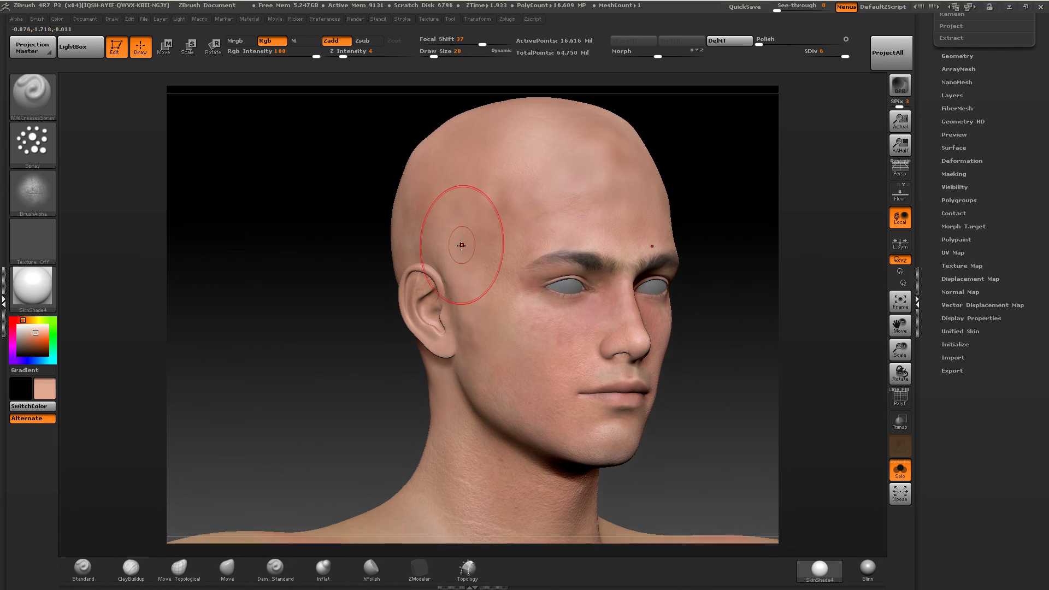
ctrl+right_drag(462, 242, 459, 284)
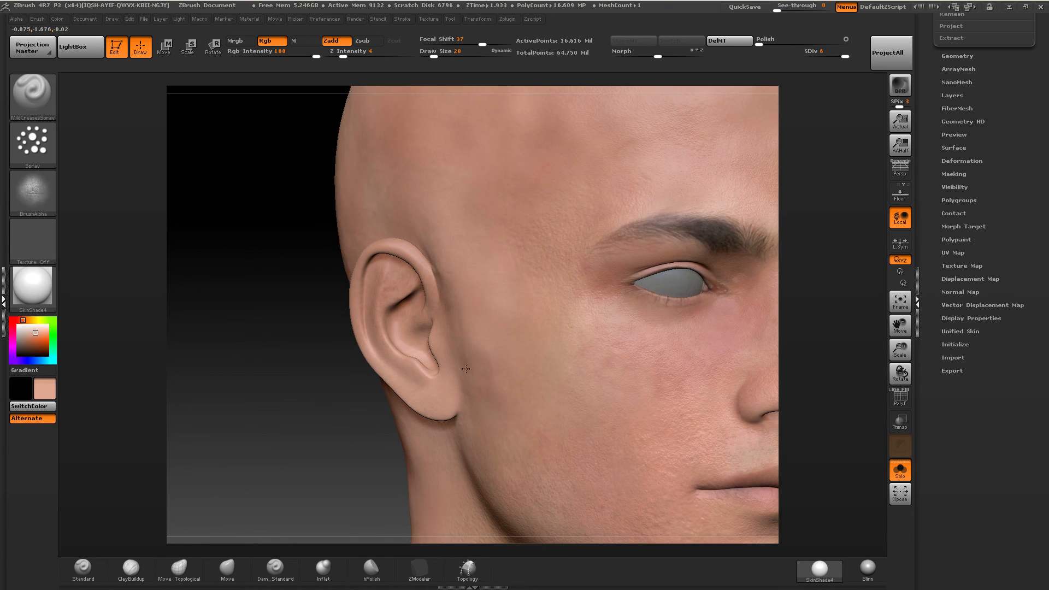
Restore the BrushTxtr texture on the spray brush and load the RuddyStamp brush.
click(44, 236)
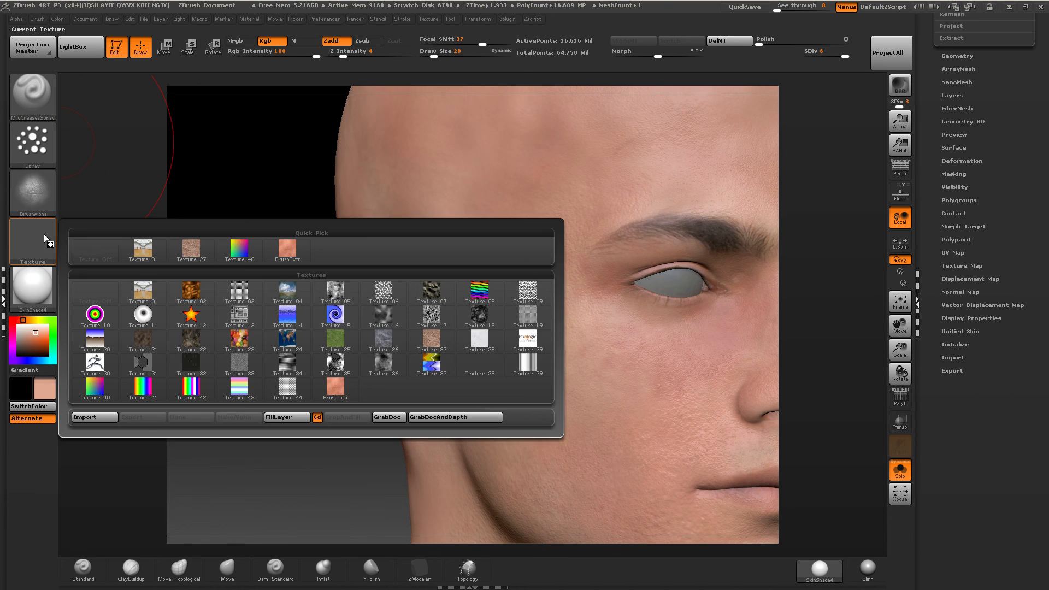
click(288, 251)
mouse_move(178, 159)
mouse_down()
mouse_move(206, 170)
mouse_move(6, 251)
mouse_up()
click(80, 47)
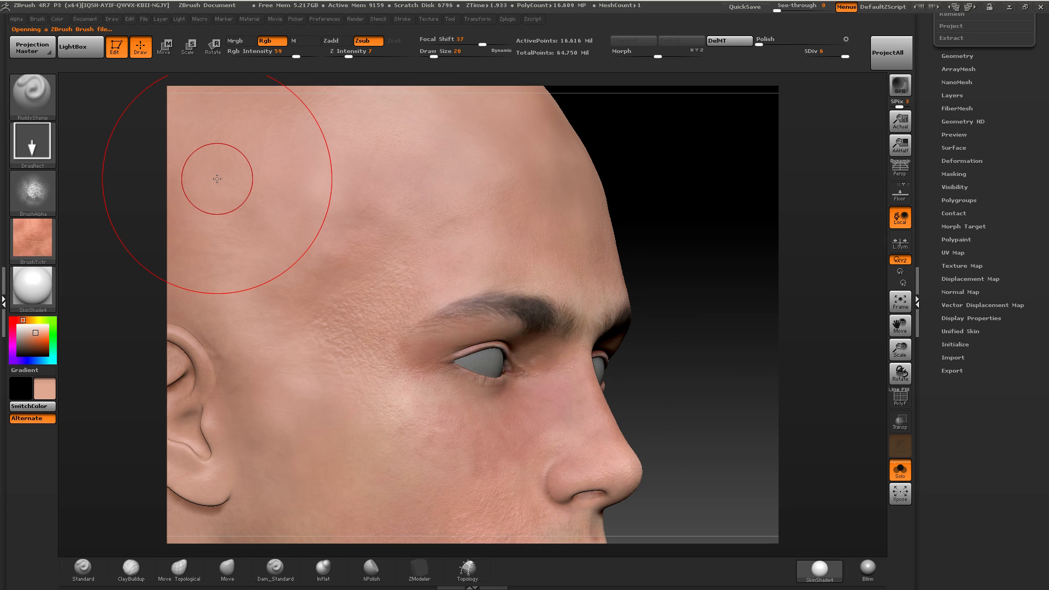
Stamp ruddy pored skin over the temple and the side of the forehead.
drag(690, 259, 432, 218)
mouse_move(116, 116)
alt+mouse_down()
mouse_move(102, 181)
mouse_move(113, 208)
mouse_move(384, 230)
mouse_move(431, 271)
alt+mouse_up()
drag(387, 301, 409, 323)
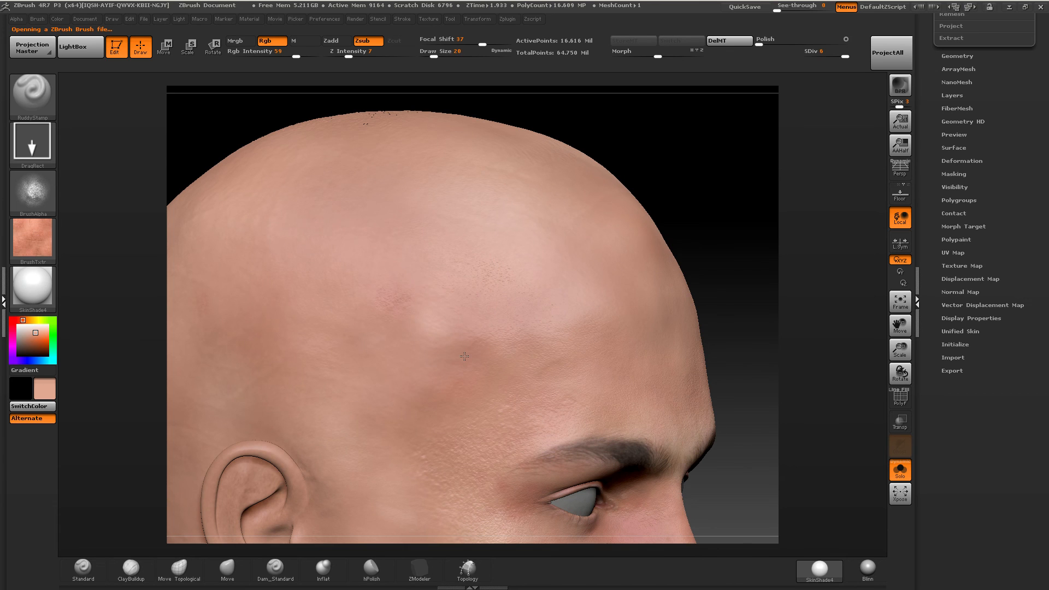
drag(548, 343, 569, 374)
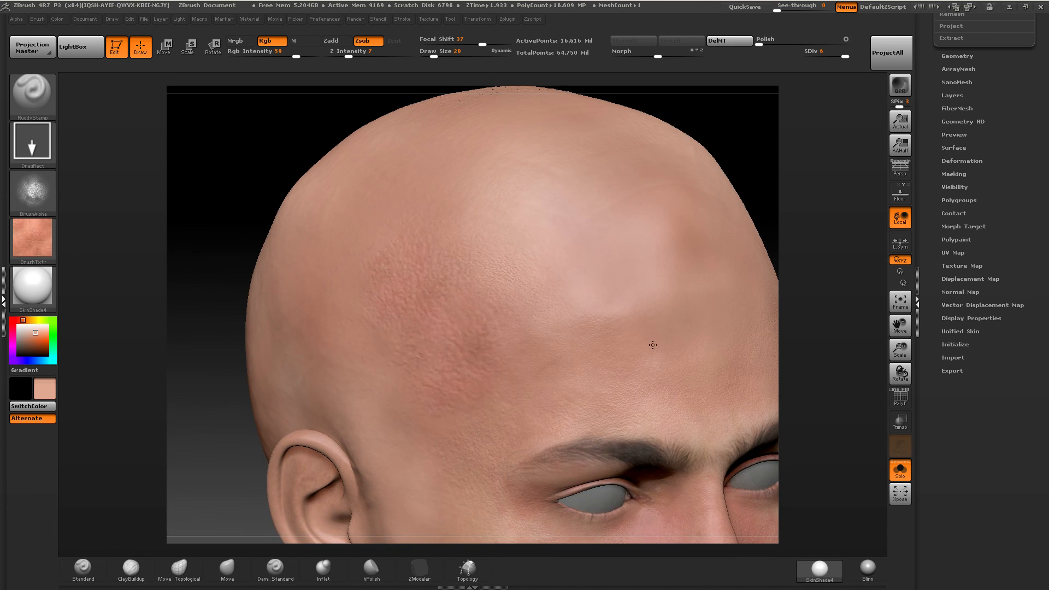
Change the stamp brush's stroke to DragDot, set Draw Size to 32, and stamp ruddy skin on the upper forehead.
click(43, 148)
click(28, 150)
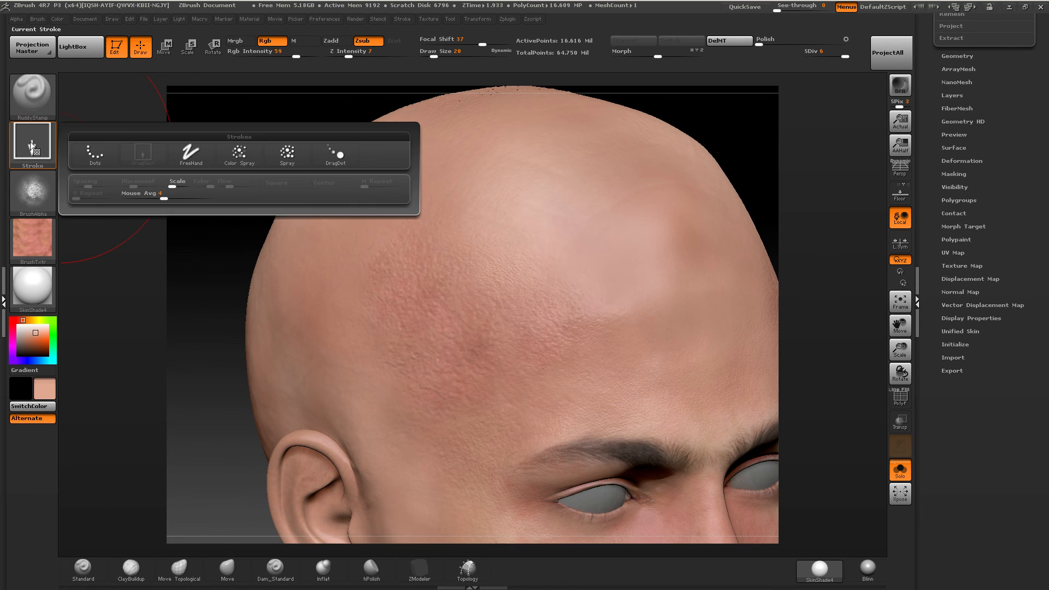
click(336, 156)
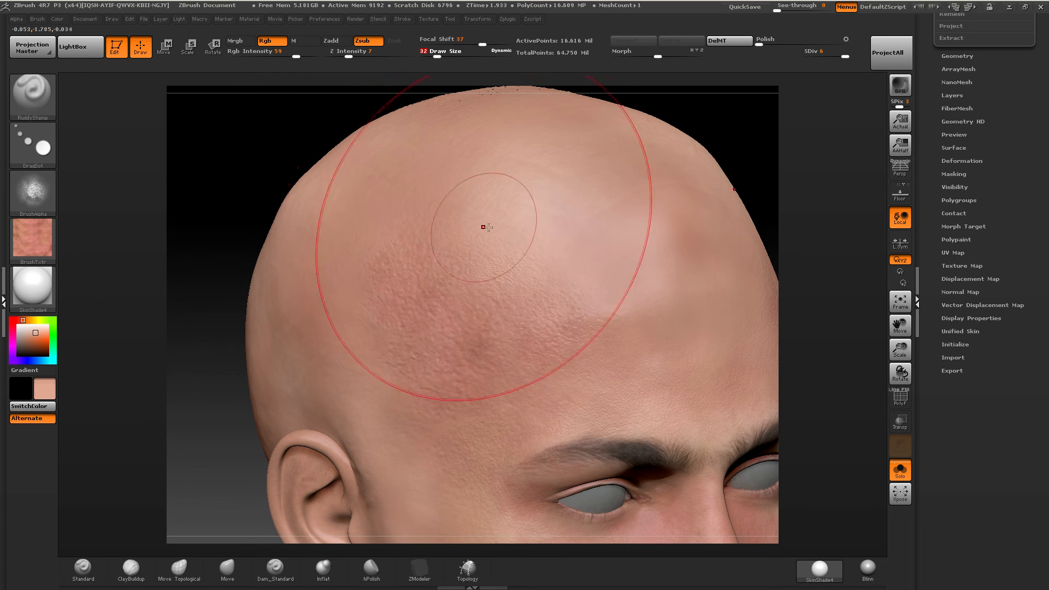
drag(481, 223, 487, 215)
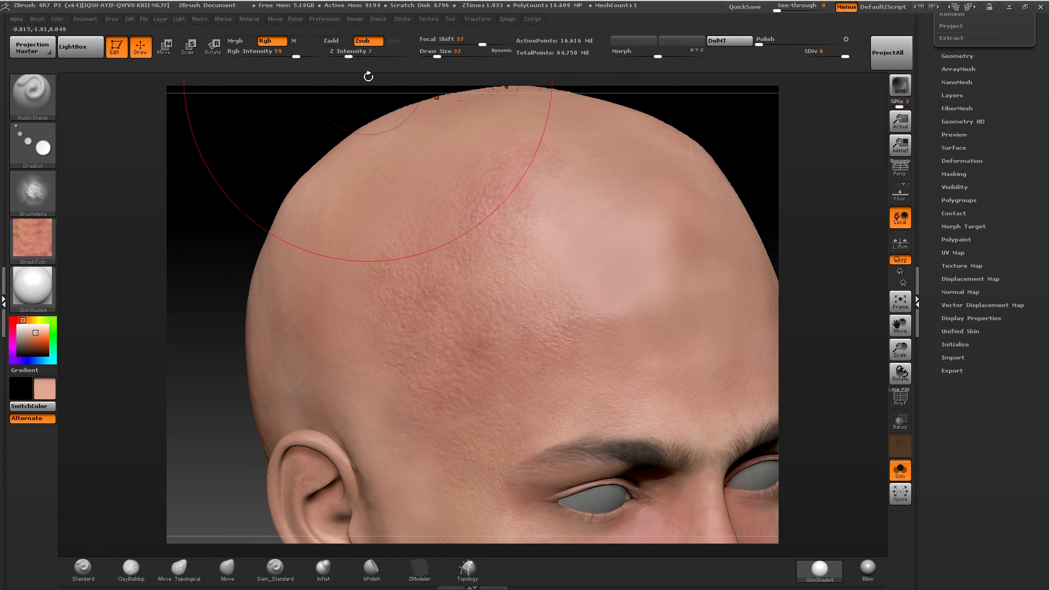
Lower Z Intensity to 4 and Rgb Intensity to 26, and stamp ruddy skin across the forehead, crown and side of the head.
drag(348, 56, 273, 56)
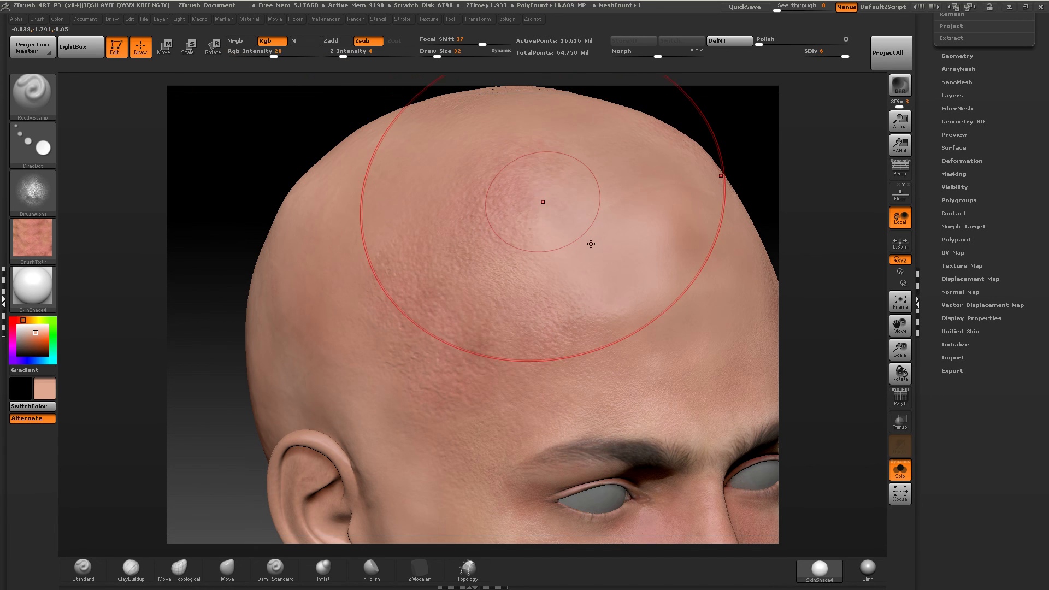
mouse_move(591, 283)
mouse_down()
mouse_move(609, 242)
mouse_move(630, 288)
mouse_move(557, 169)
mouse_up()
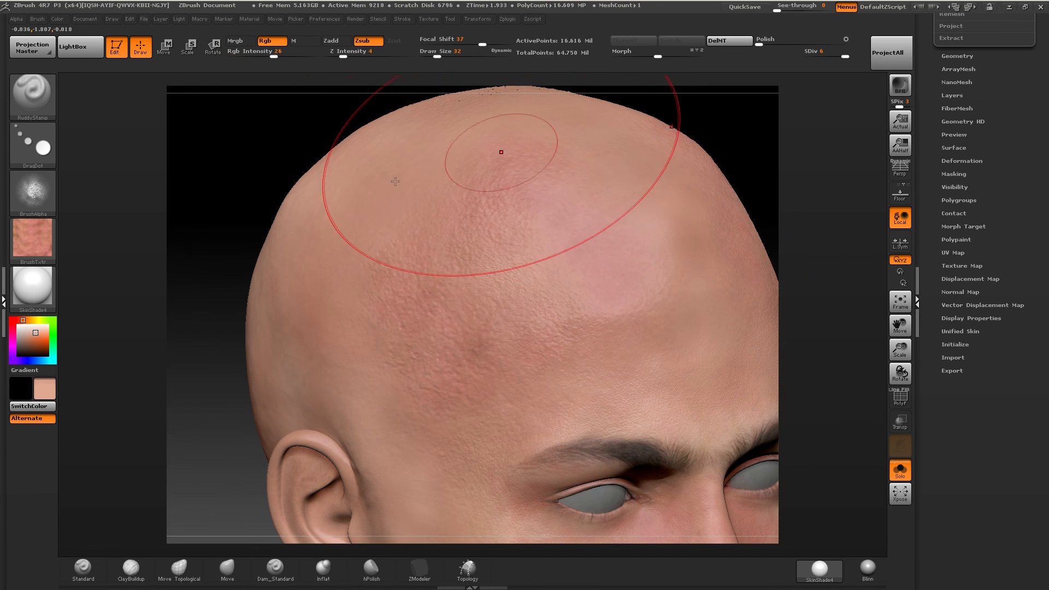
drag(451, 169, 435, 180)
drag(353, 241, 344, 248)
drag(324, 325, 331, 256)
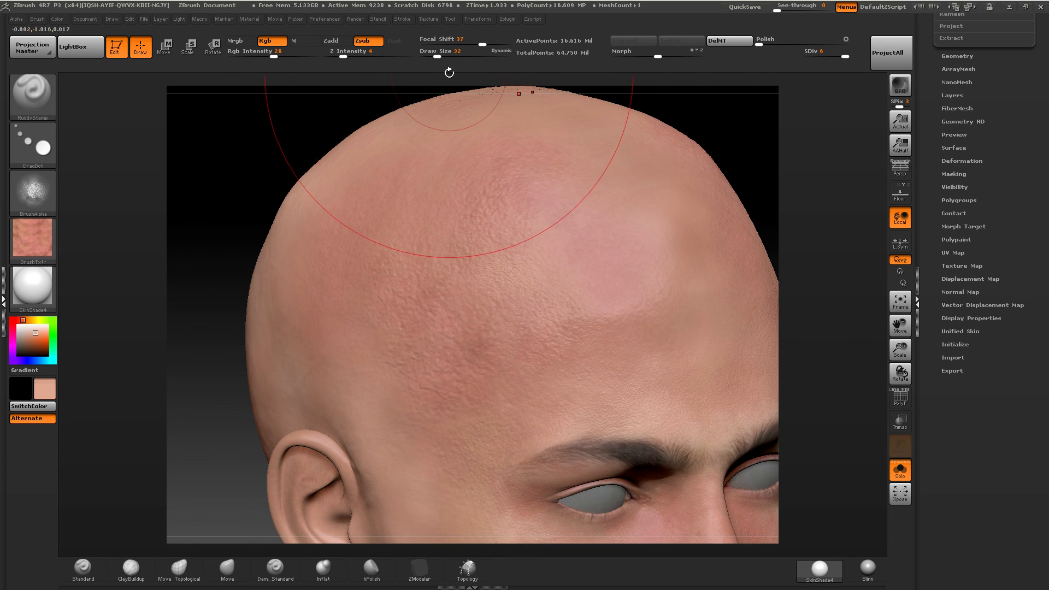
Set Draw Size to 20 and stamp ruddy skin on the side of the head above the ear.
drag(437, 55, 433, 55)
drag(395, 249, 394, 260)
drag(213, 350, 339, 358)
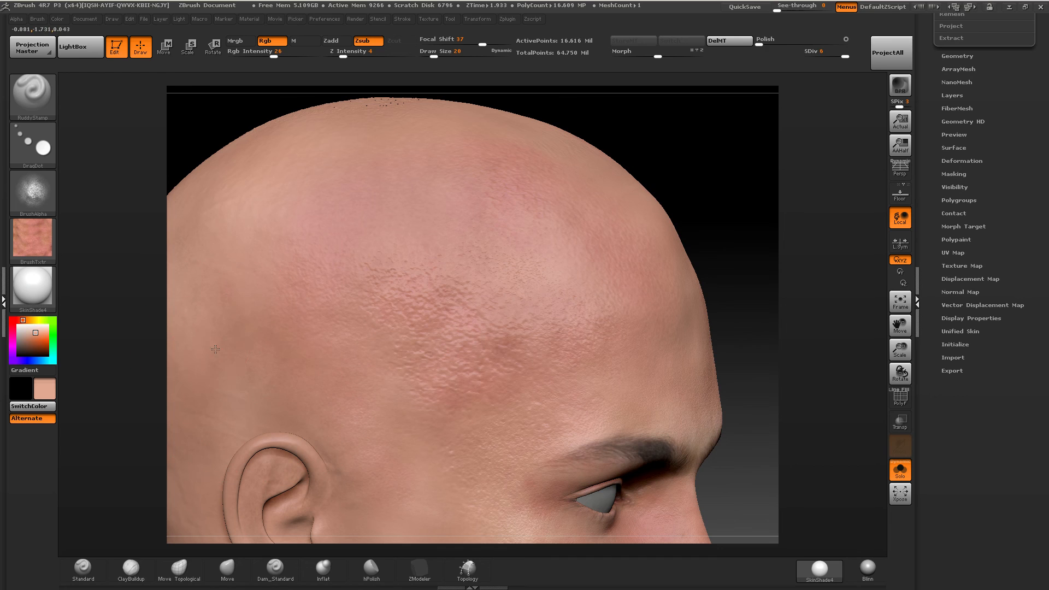
Set Draw Size to 22, Z Intensity to 9 and Rgb Intensity to 28, and stamp ruddy skin over the top of the head.
drag(433, 55, 434, 54)
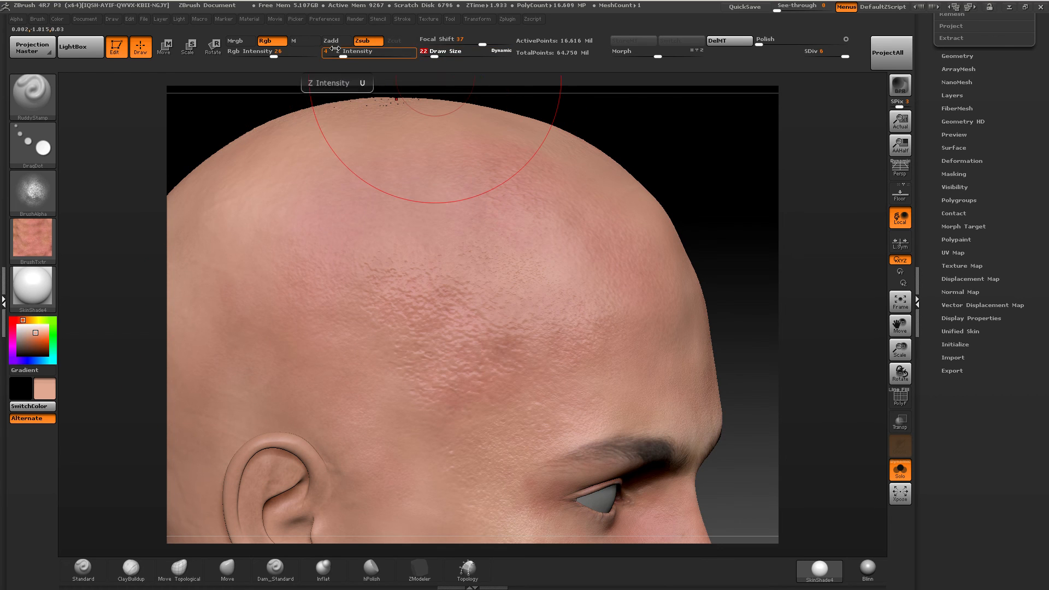
drag(344, 55, 352, 55)
drag(275, 55, 276, 55)
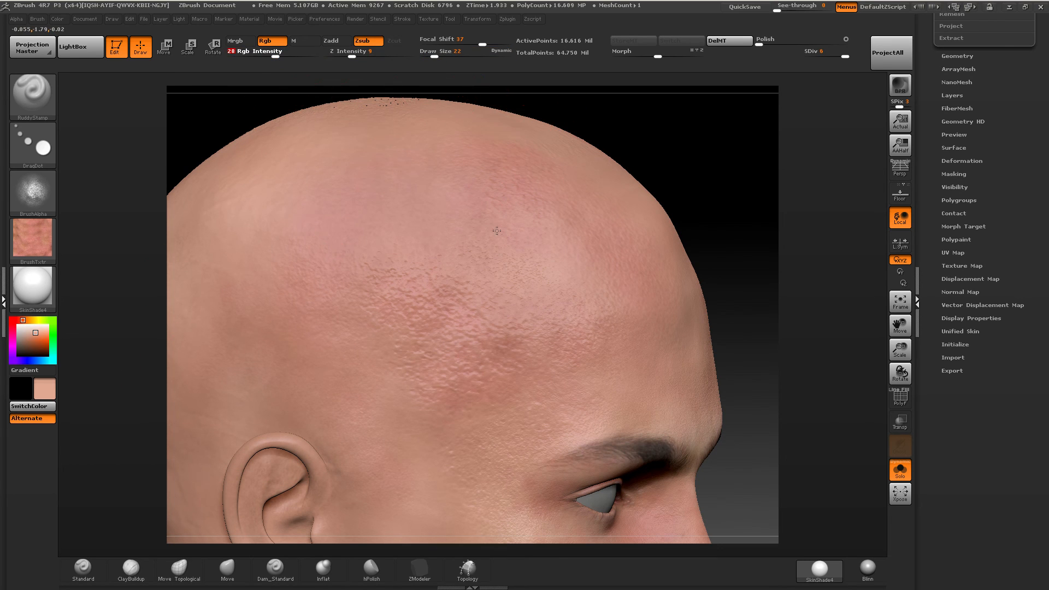
mouse_move(446, 253)
alt+right_down()
mouse_move(533, 329)
mouse_move(500, 219)
alt+right_up()
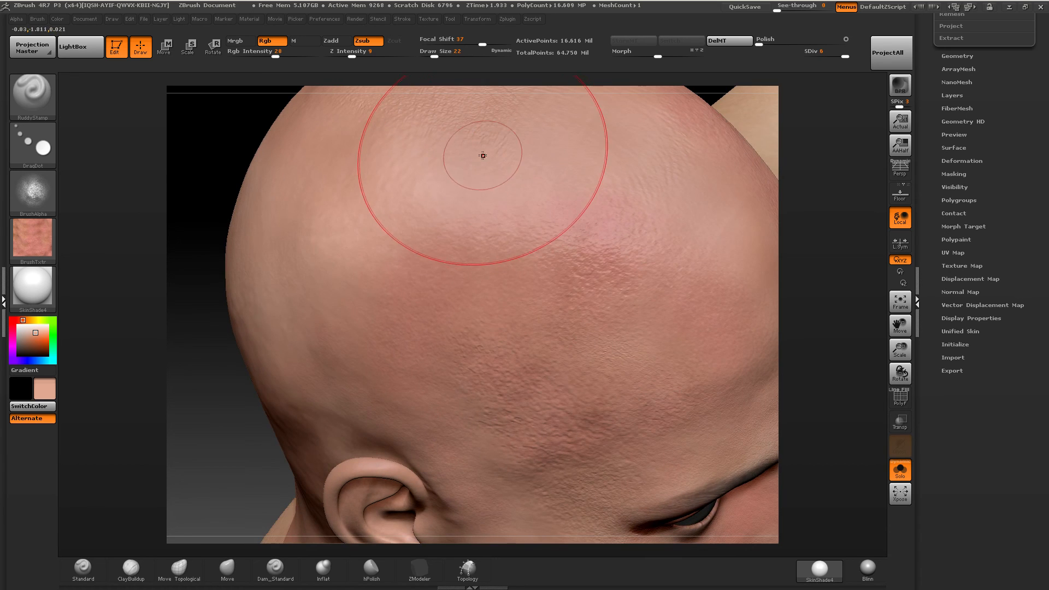
right_drag(482, 155, 488, 259)
mouse_move(482, 196)
shift+mouse_down()
mouse_move(471, 177)
mouse_move(485, 194)
mouse_move(527, 191)
shift+mouse_up()
Stamp overlapping patches of ruddy pored skin across the rear of the crown.
click(407, 175)
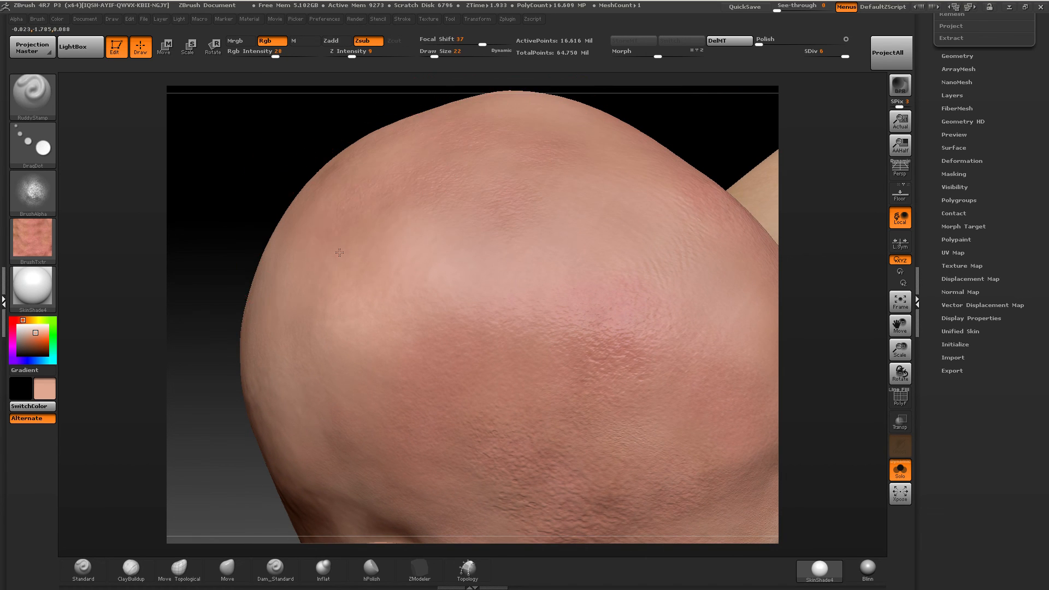
click(387, 306)
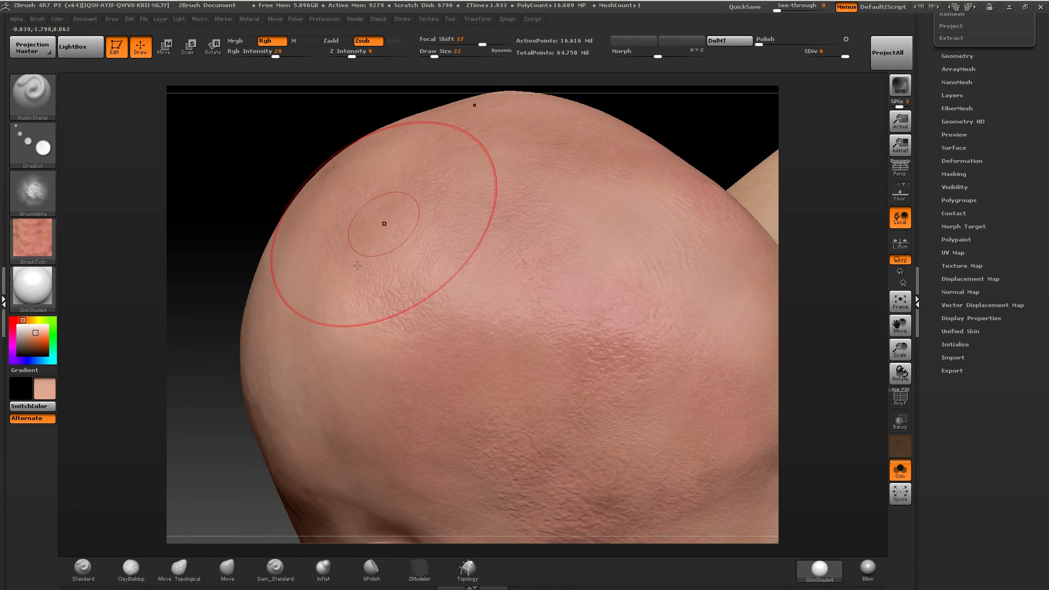
click(284, 309)
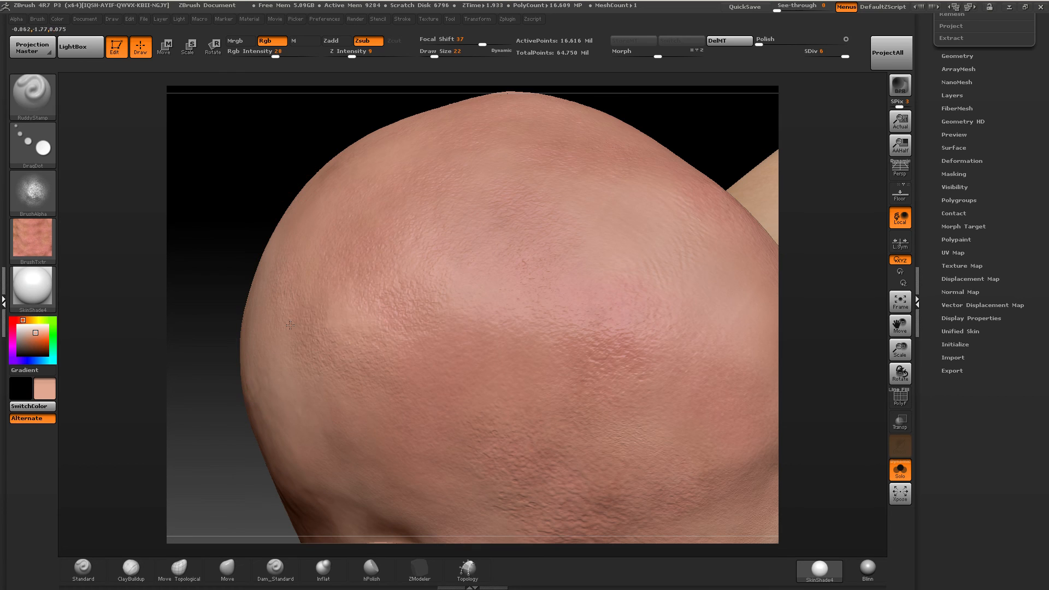
click(328, 404)
click(354, 301)
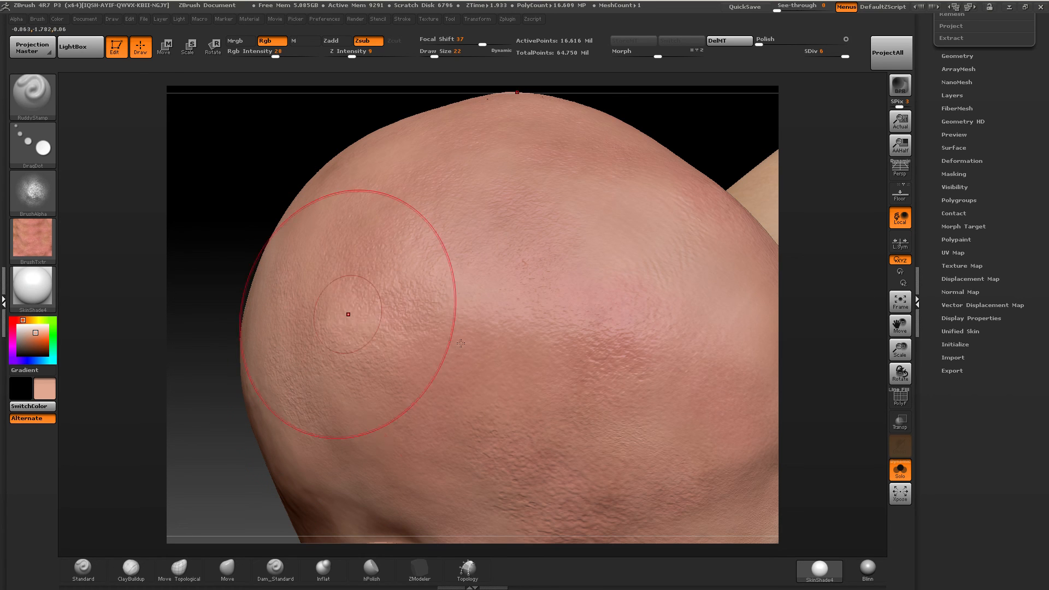
Stamp more ruddy pored skin over the side and top of the crown.
click(427, 277)
click(621, 242)
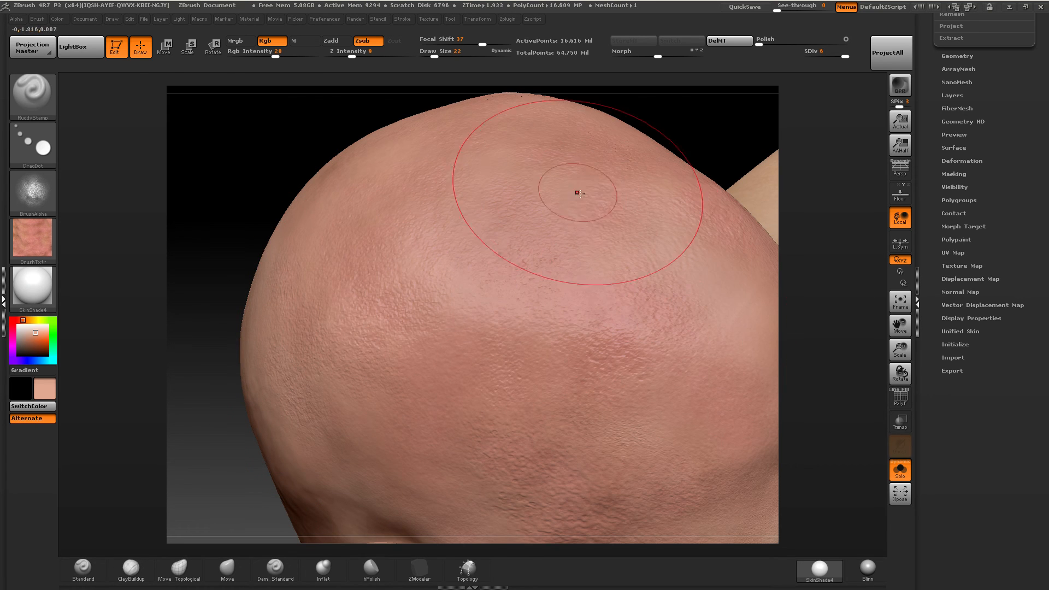
click(470, 273)
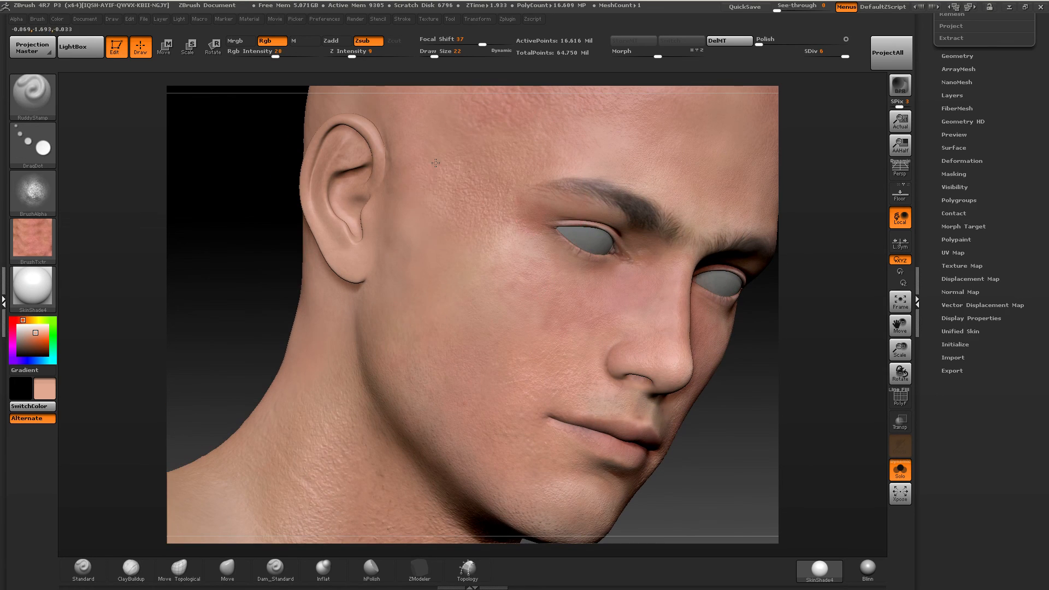
Stamp pored skin on the temple, cheek and jaw in front of the ear, and soften it with smoothing at Draw Size 17.
drag(435, 163, 436, 170)
click(438, 52)
drag(421, 251, 392, 352)
drag(438, 56, 433, 57)
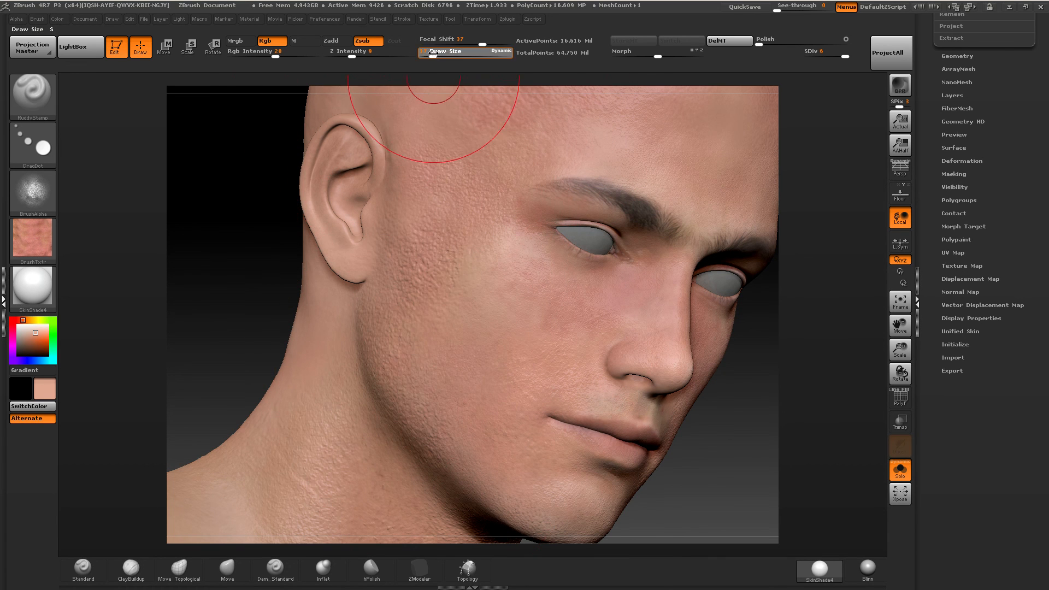
key(shift)
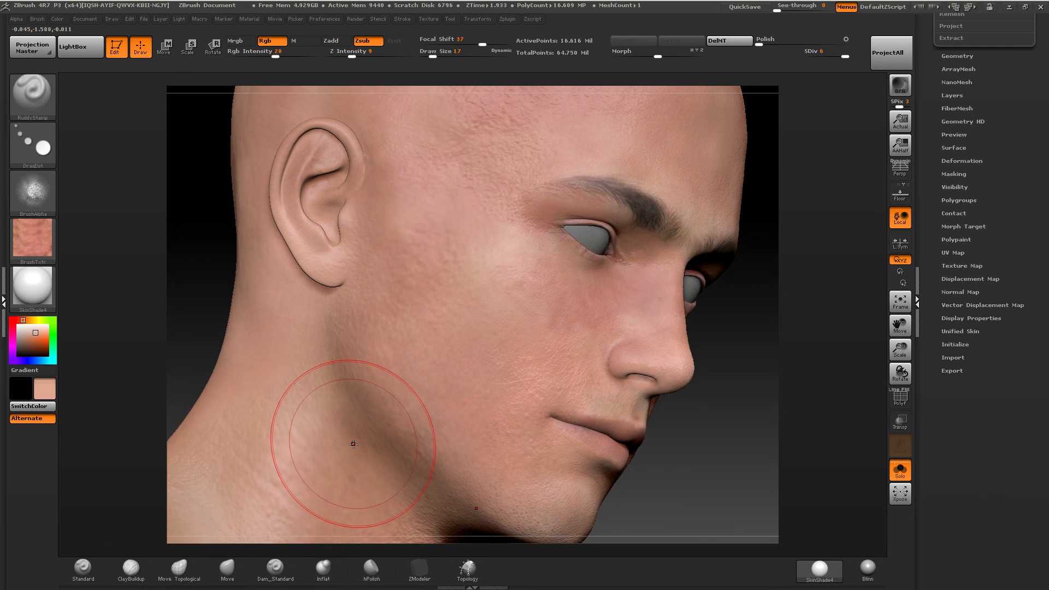
right_drag(483, 229, 453, 234)
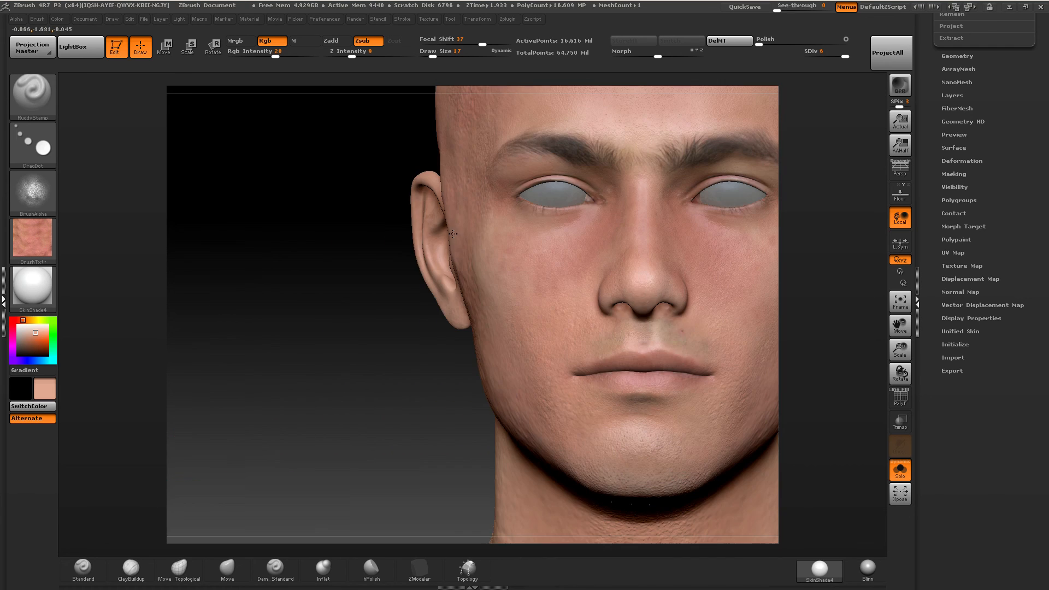
ctrl+right_drag(542, 275, 502, 306)
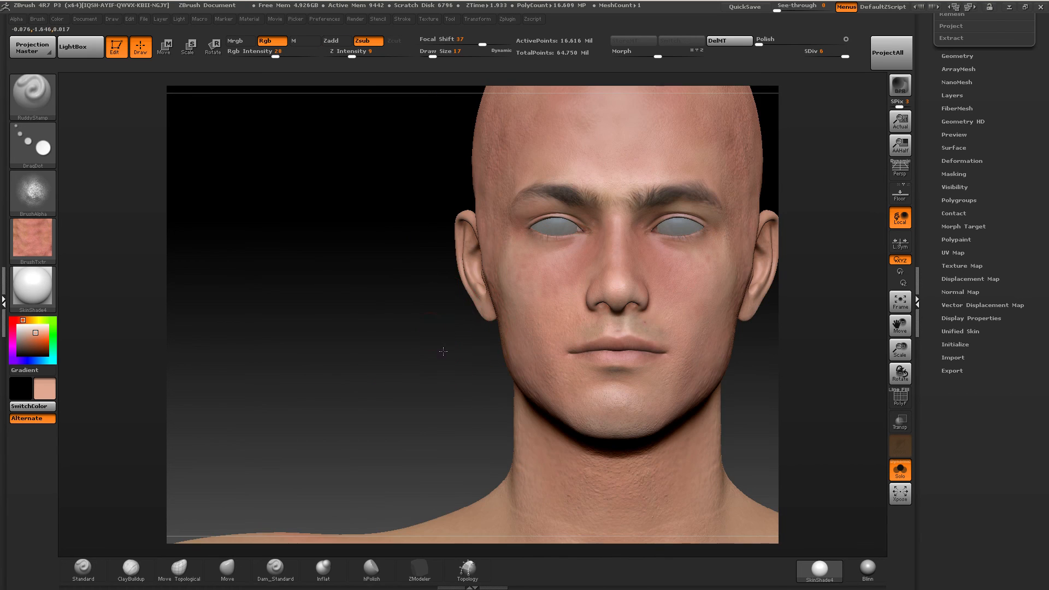
right_drag(444, 351, 694, 283)
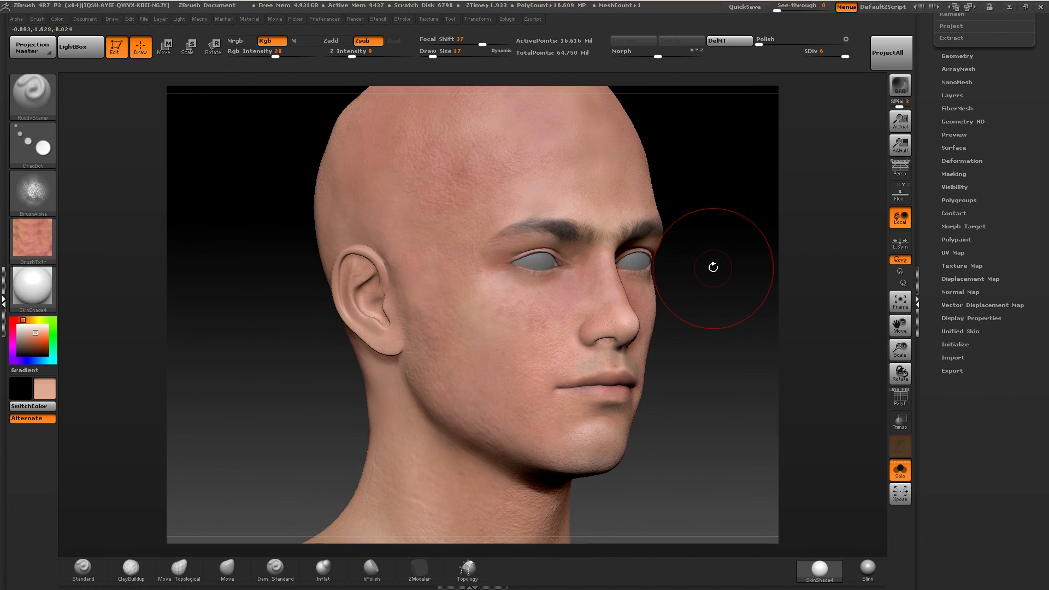